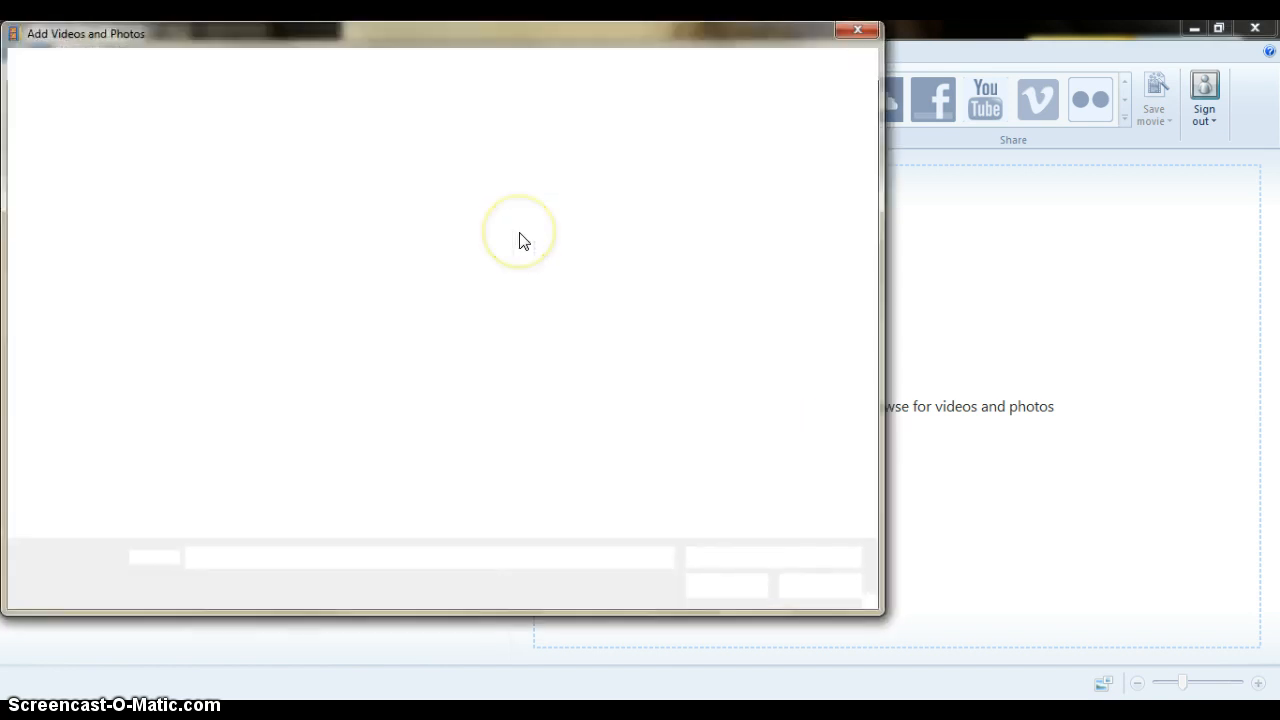
# Import the photos 100_0026.JPG through 100_0130.JPG from the Claymation folder into the project
pyautogui.click(530, 240)
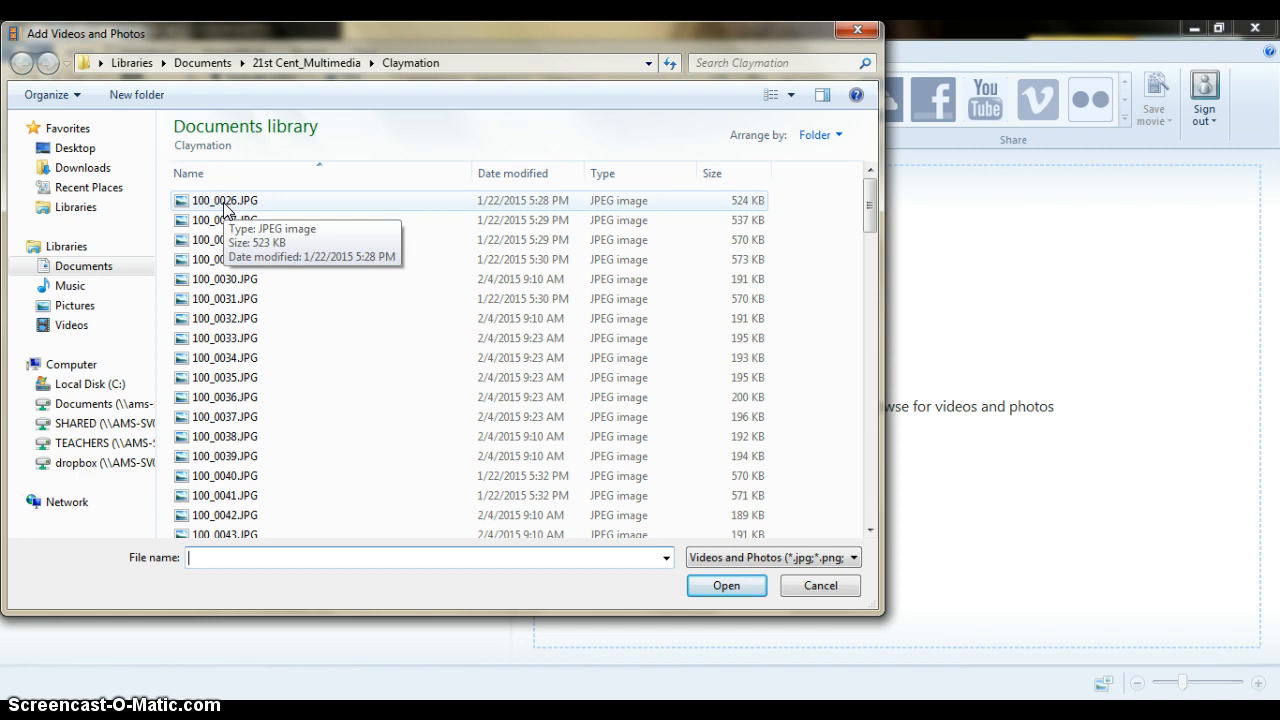
pyautogui.click(225, 207)
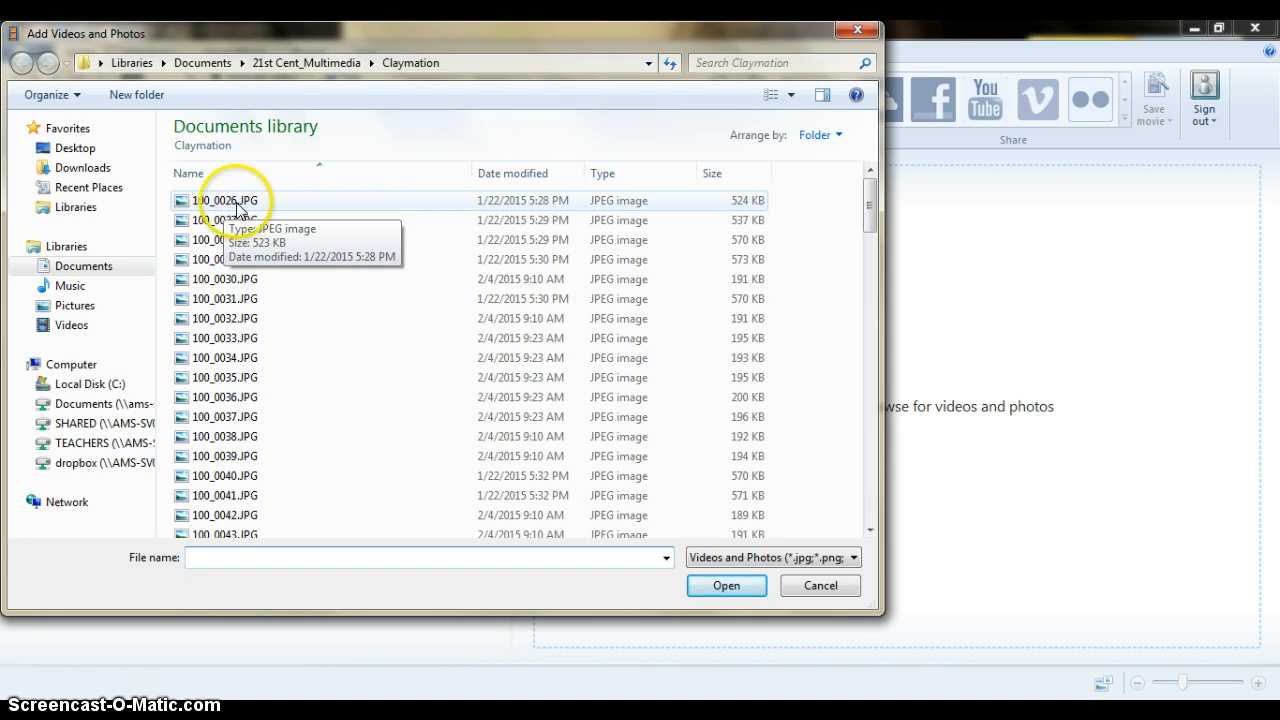
pyautogui.moveTo(868, 192)
pyautogui.mouseDown()
pyautogui.moveTo(872, 360)
pyautogui.moveTo(894, 186)
pyautogui.moveTo(884, 176)
pyautogui.mouseUp()
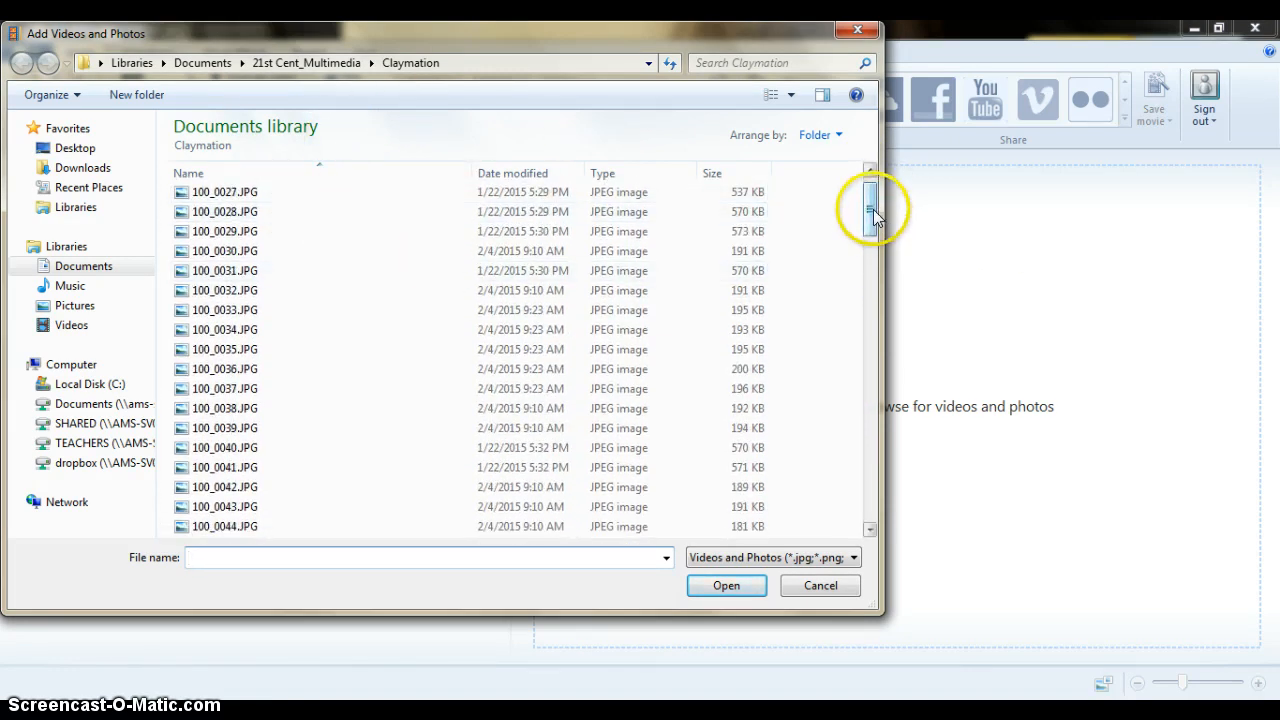
pyautogui.scroll(1, 873, 209)
pyautogui.click(226, 200)
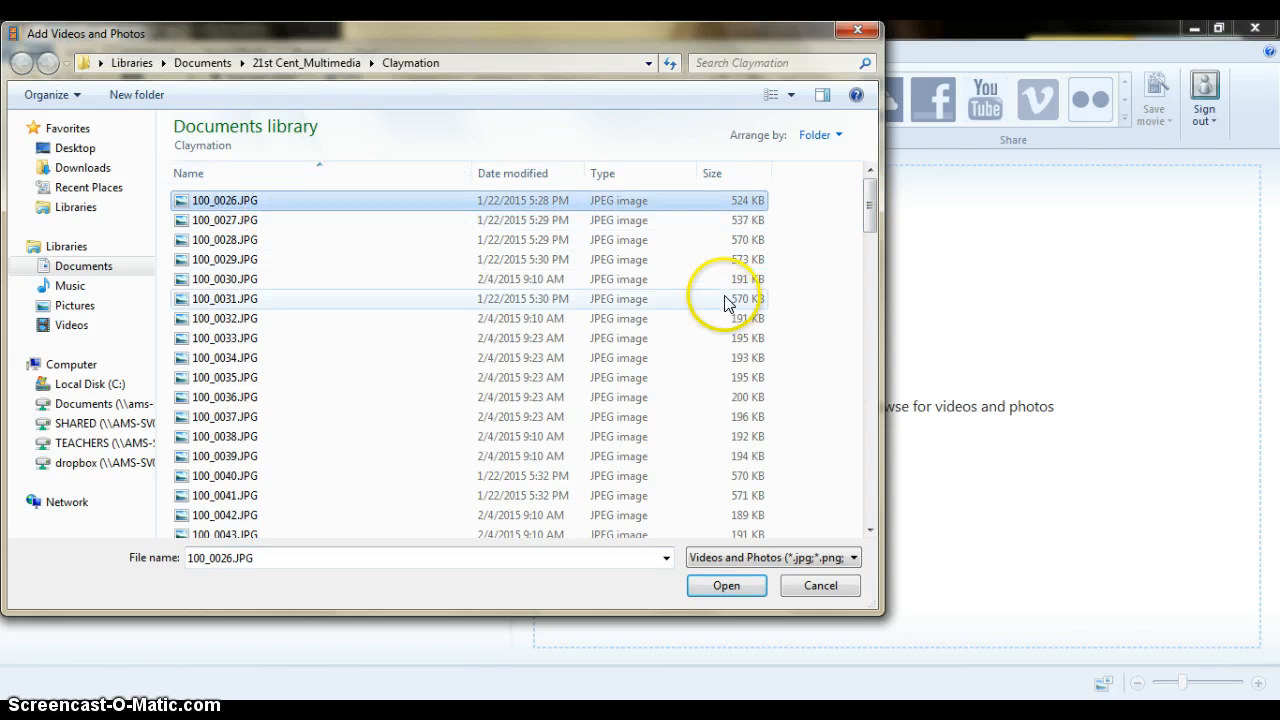
pyautogui.moveTo(866, 200); pyautogui.dragTo(880, 501)
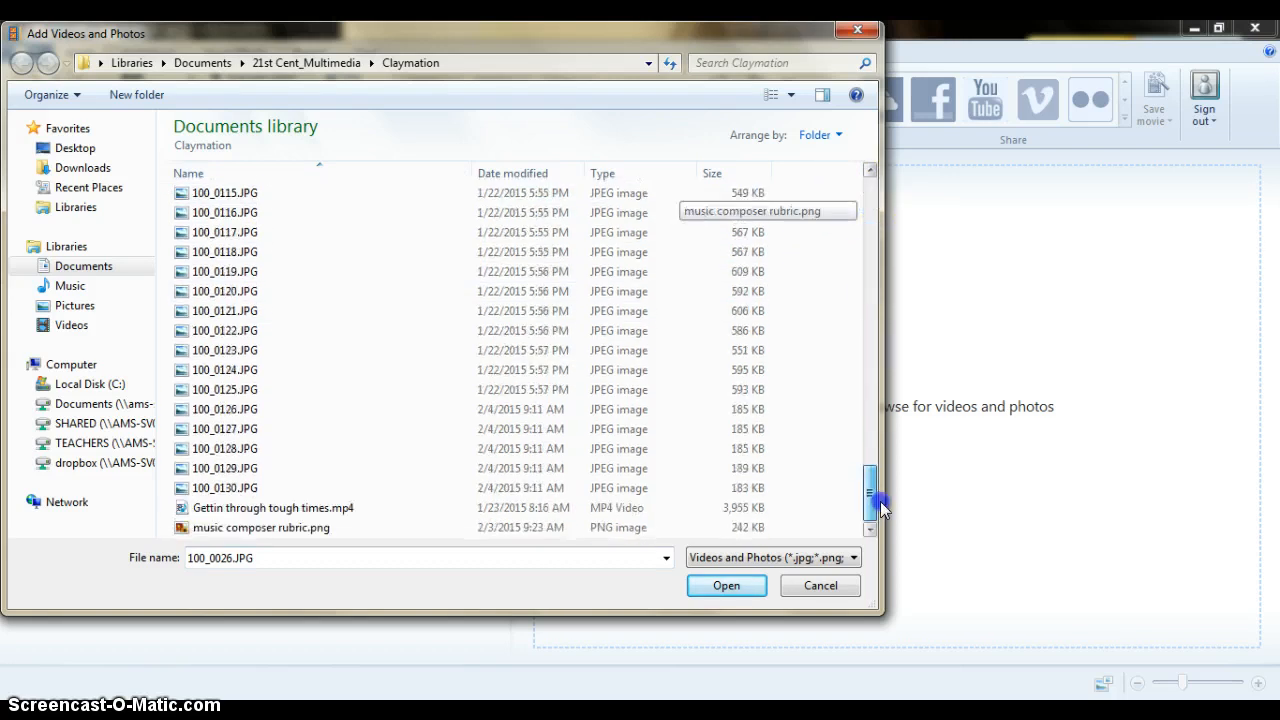
pyautogui.keyDown('shift'); pyautogui.click(233, 490); pyautogui.keyUp('shift')
pyautogui.moveTo(871, 486); pyautogui.dragTo(873, 349)
pyautogui.click(726, 587)
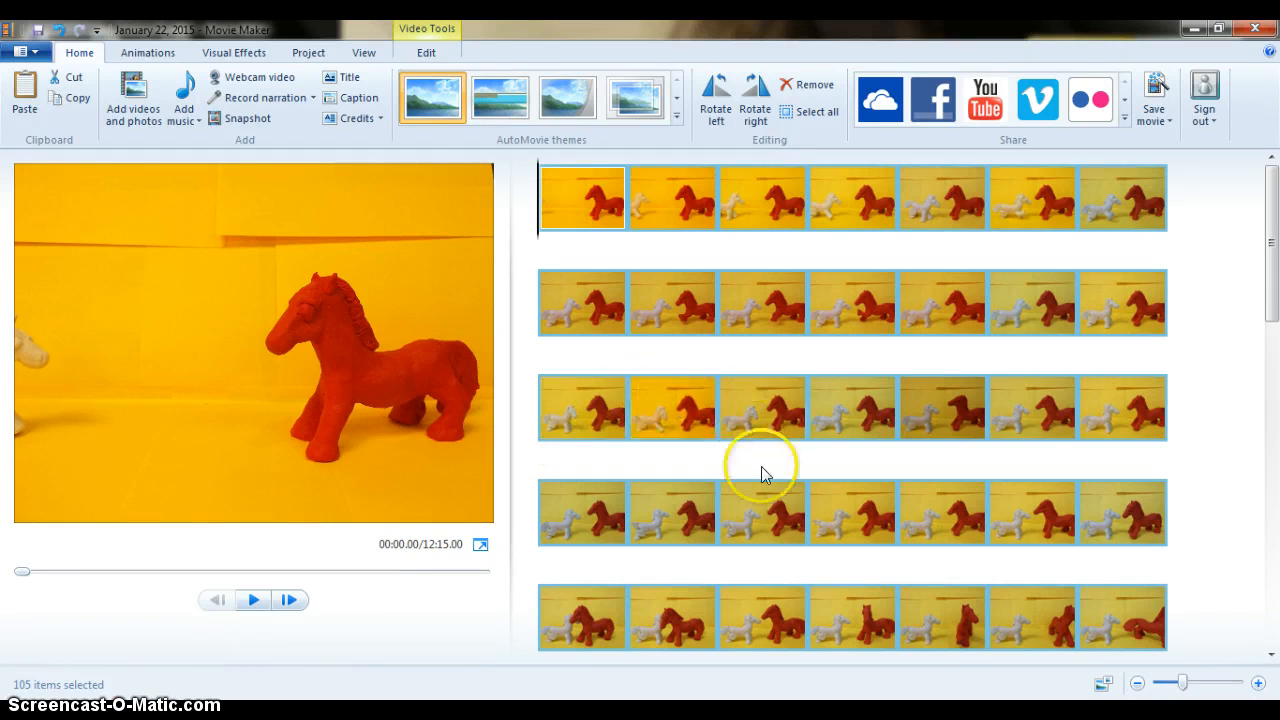
# Find the photo with a hand in the frame, the 87th in the storyboard, and delete it
pyautogui.scroll(-3, 709, 457)
pyautogui.scroll(-8, 742, 452)
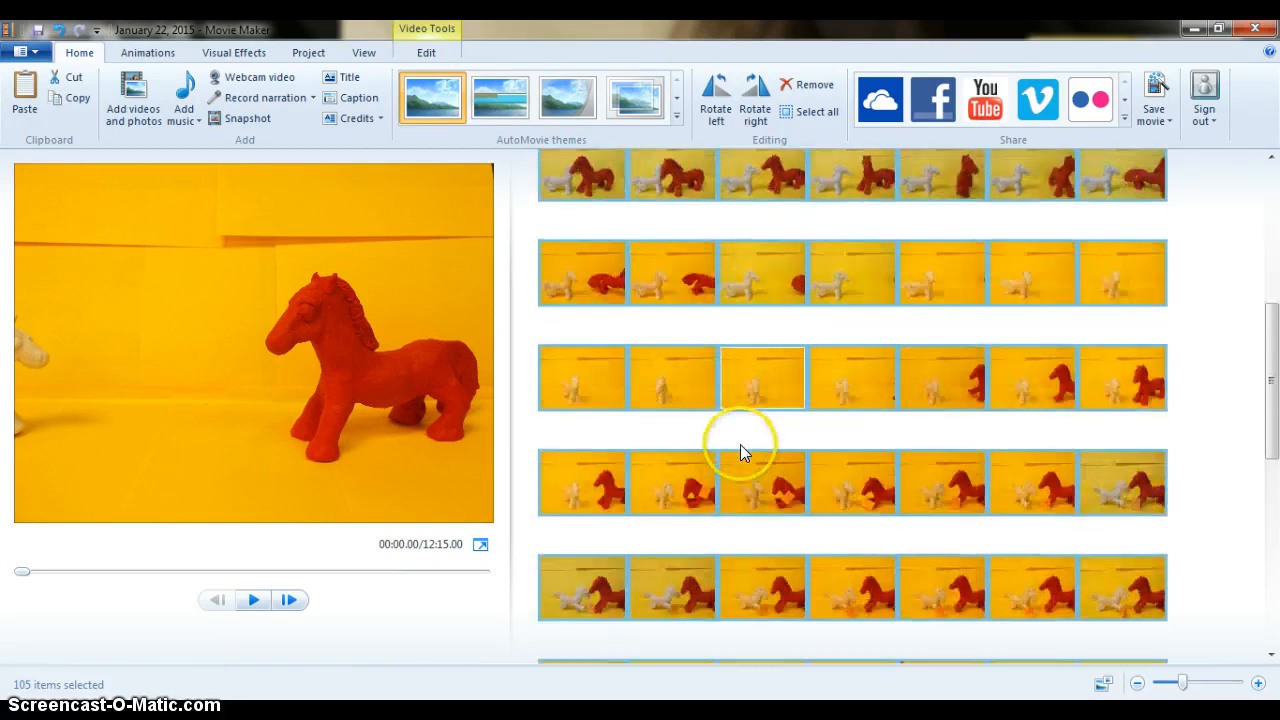
pyautogui.scroll(-2, 741, 452)
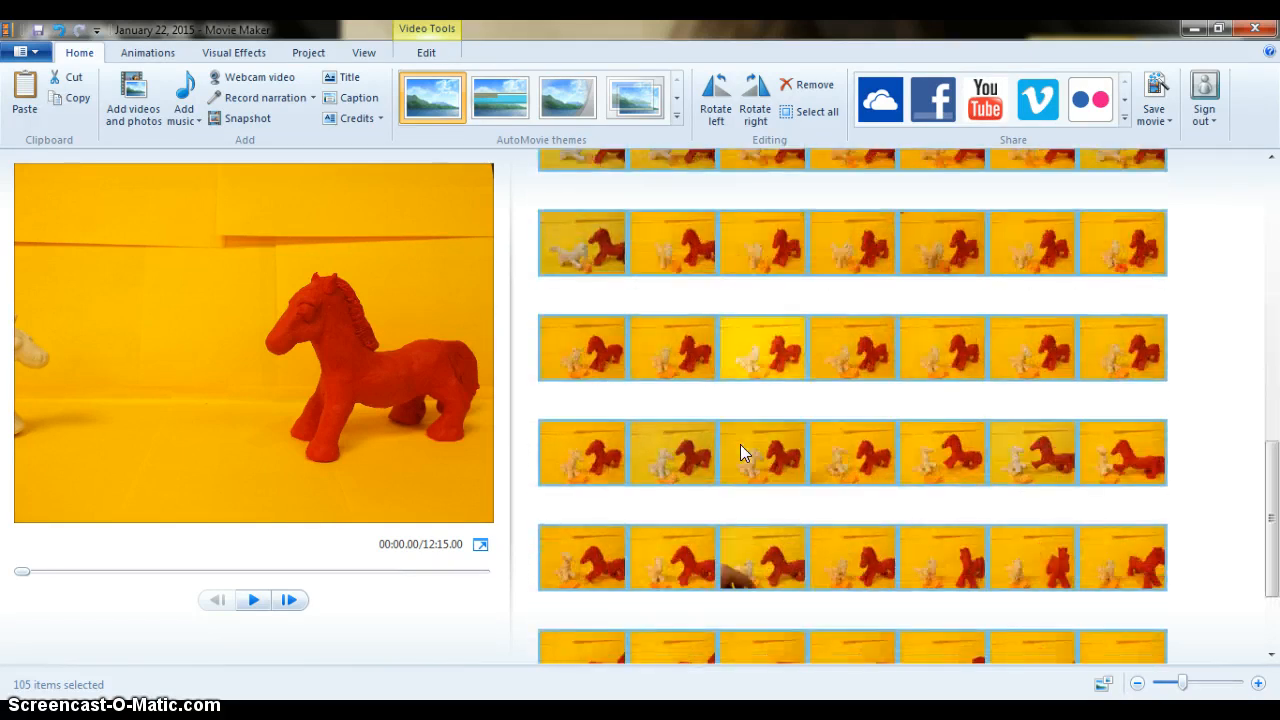
pyautogui.click(770, 500)
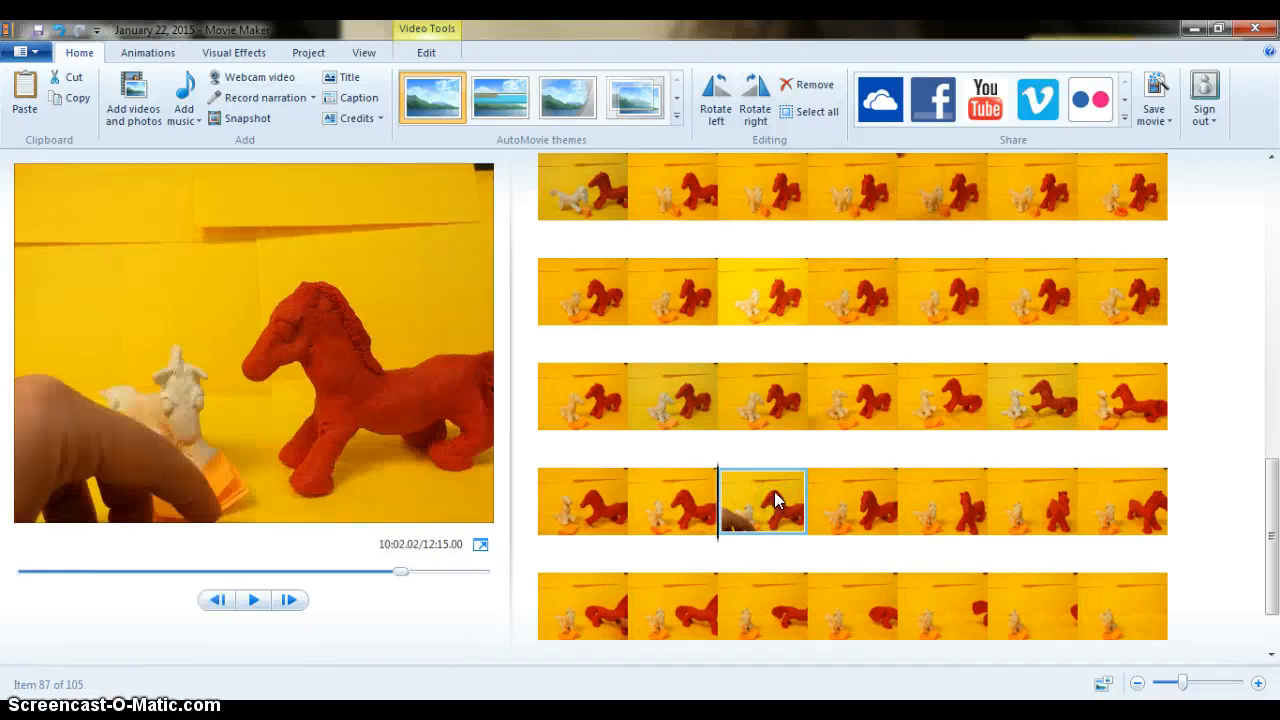
pyautogui.press('Delete')
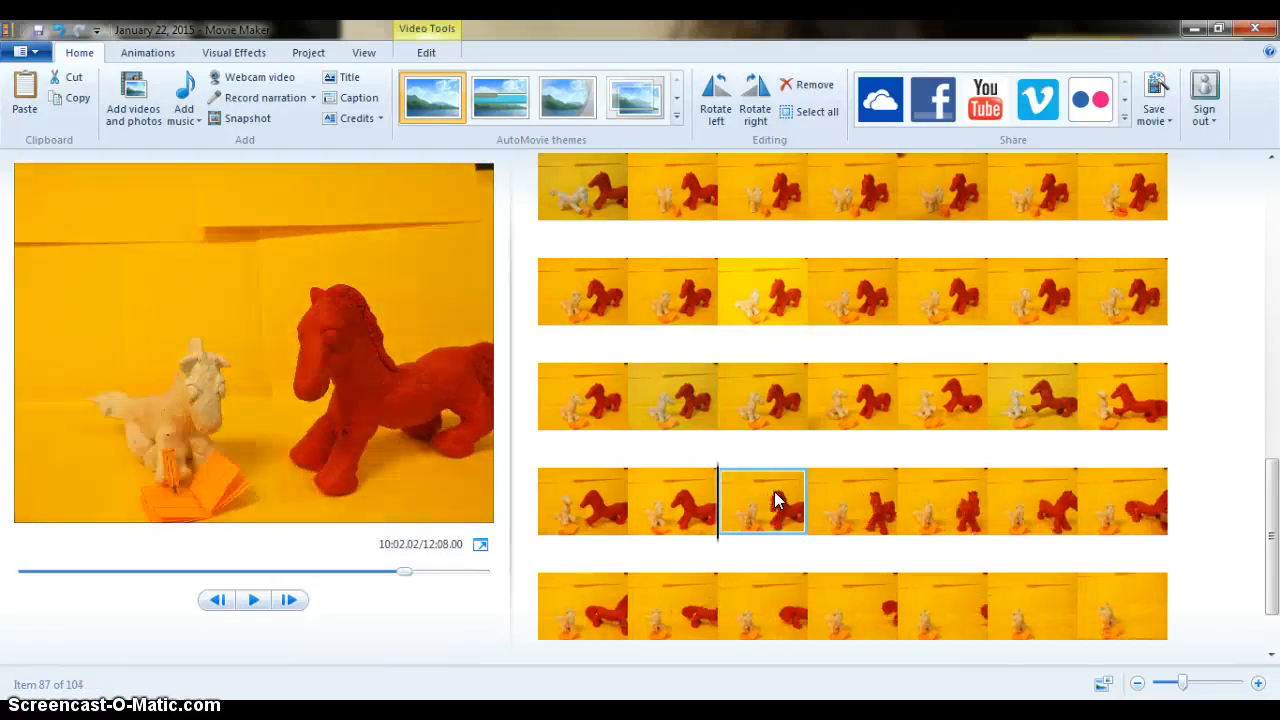
# Compare the orange-tinted 16th photo, 100_0041.JPG, with its neighbours and remove it from the storyboard
pyautogui.scroll(6, 842, 459)
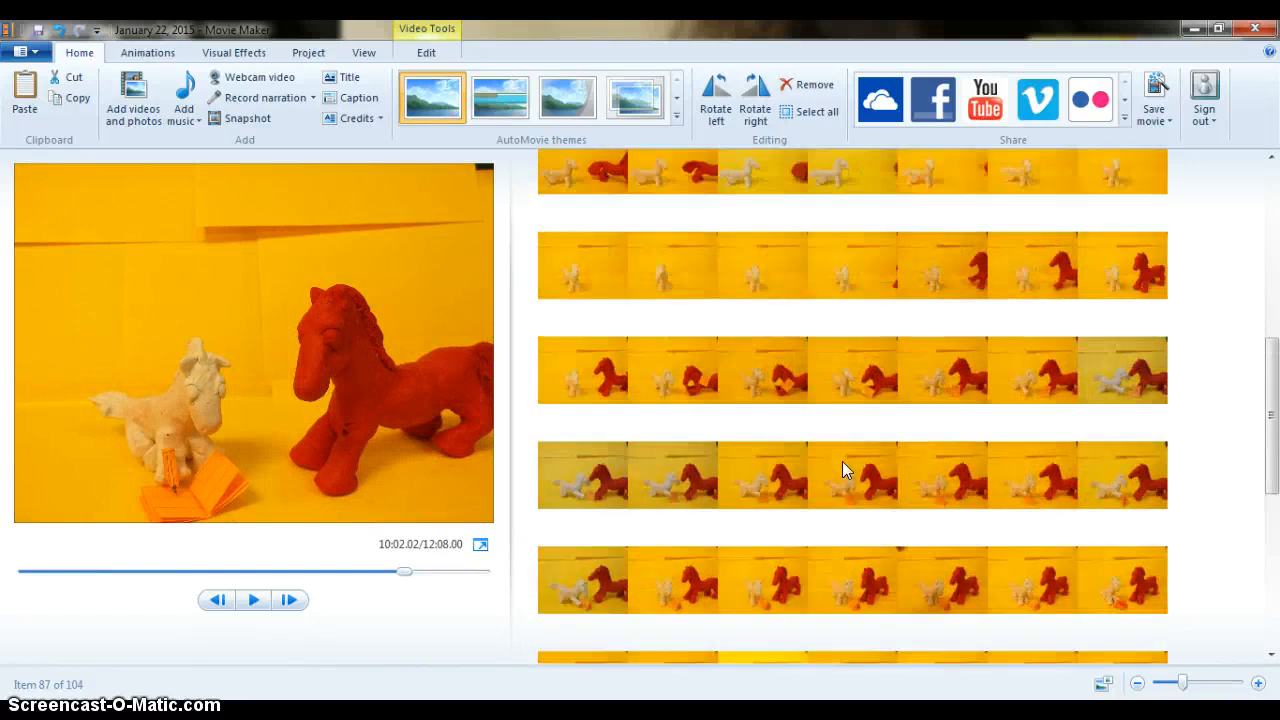
pyautogui.scroll(5, 843, 465)
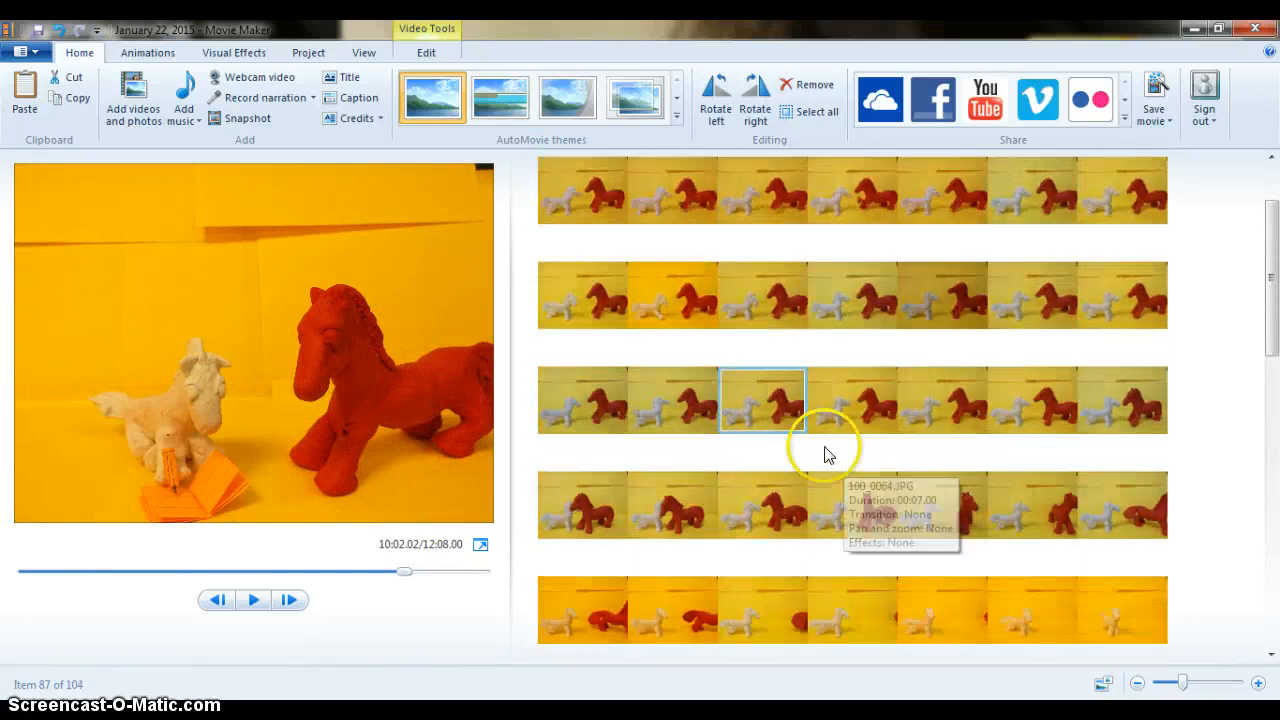
pyautogui.click(659, 292)
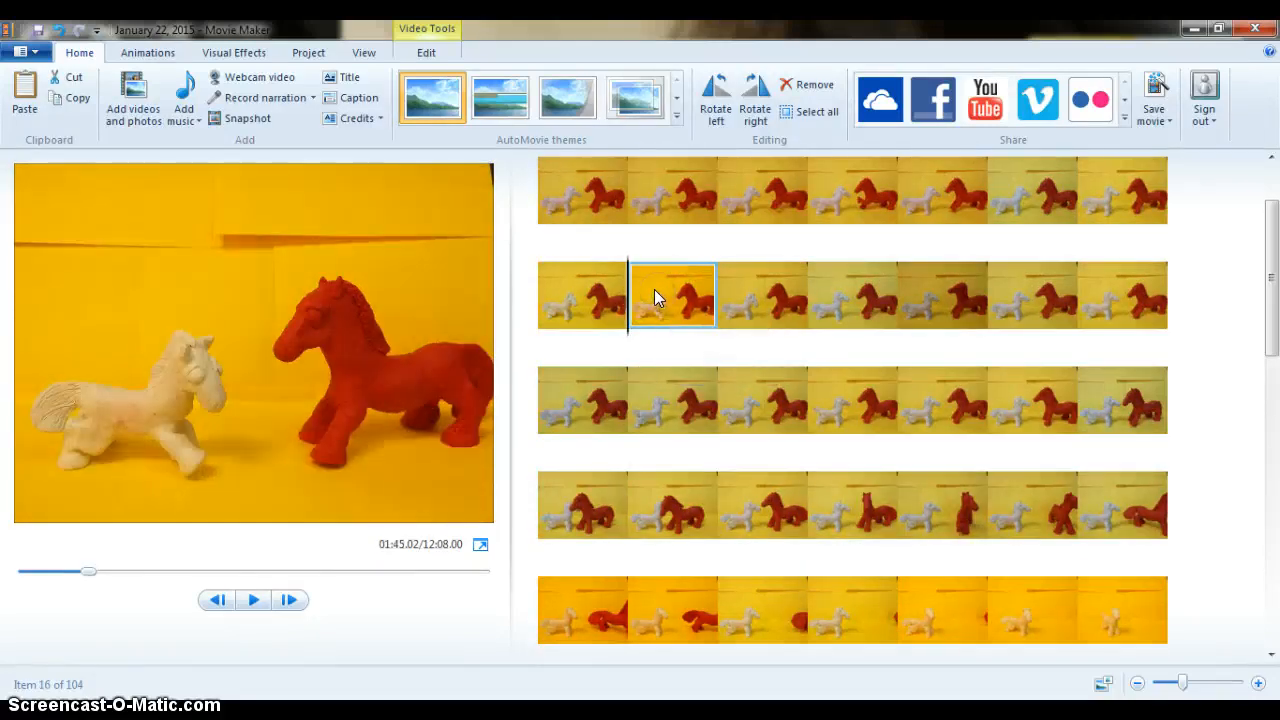
pyautogui.click(609, 292)
pyautogui.click(724, 318)
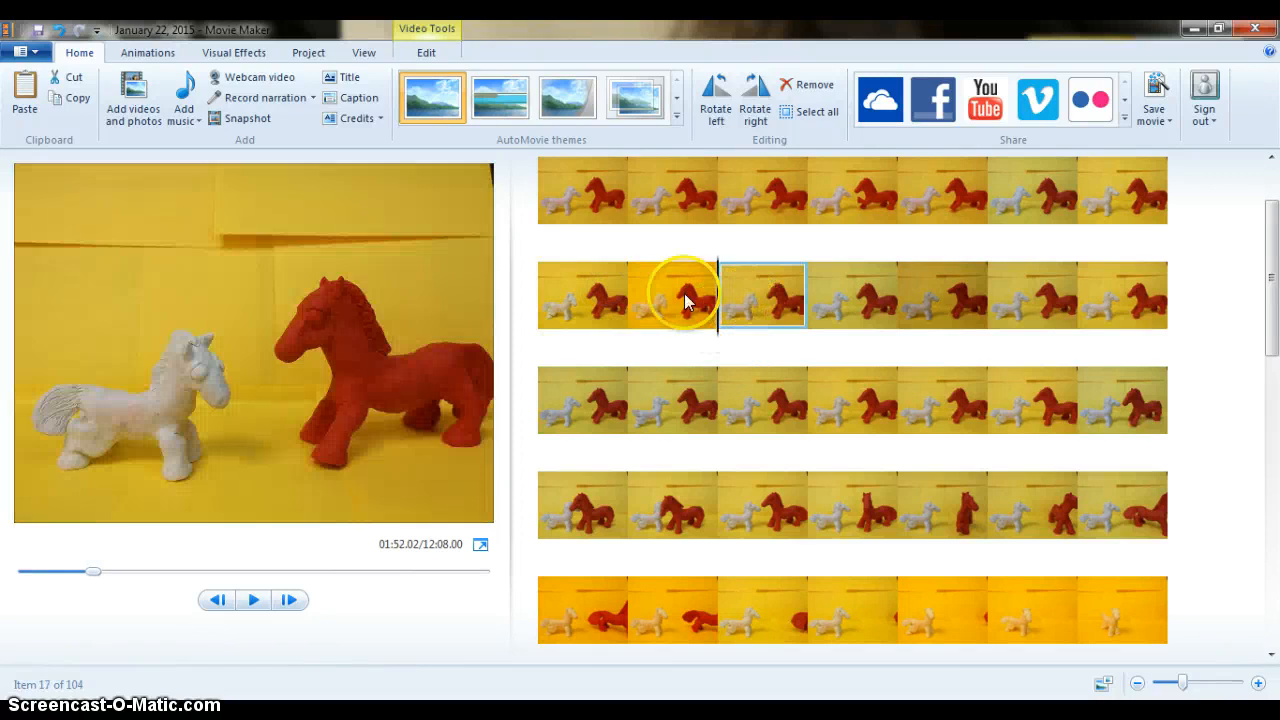
pyautogui.click(682, 298)
pyautogui.rightClick(657, 293)
pyautogui.click(628, 298)
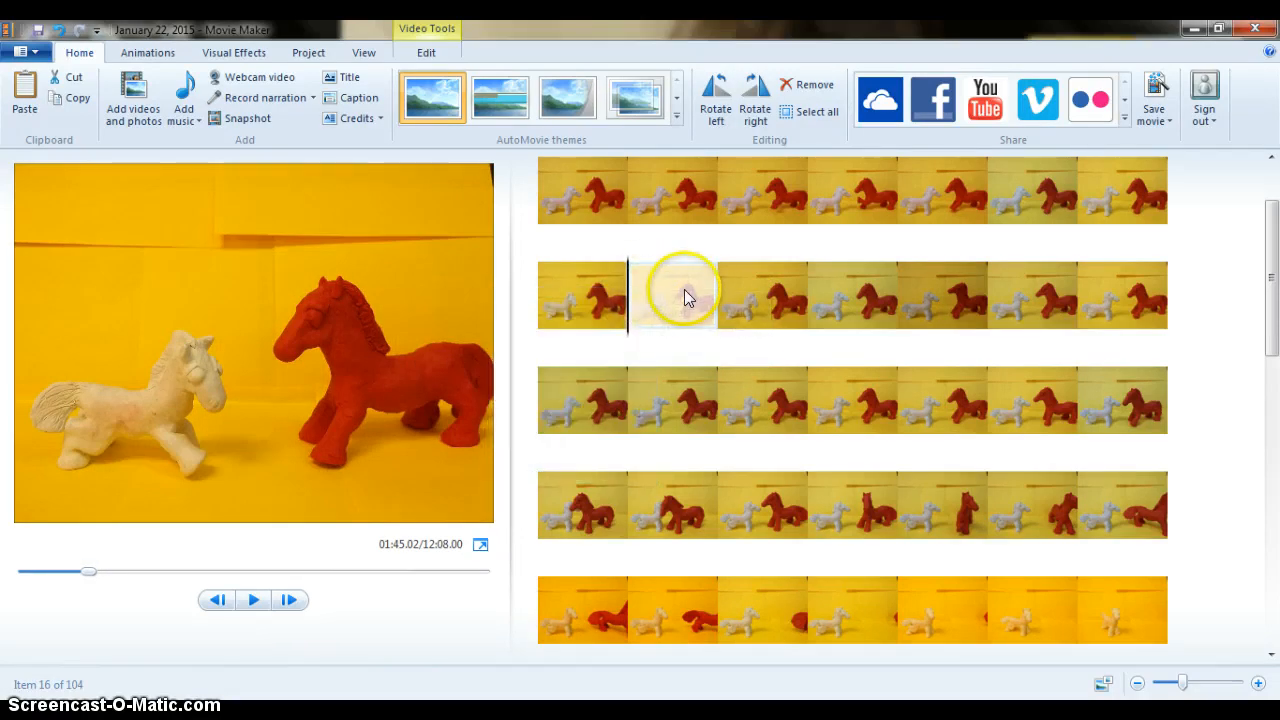
pyautogui.click(146, 107)
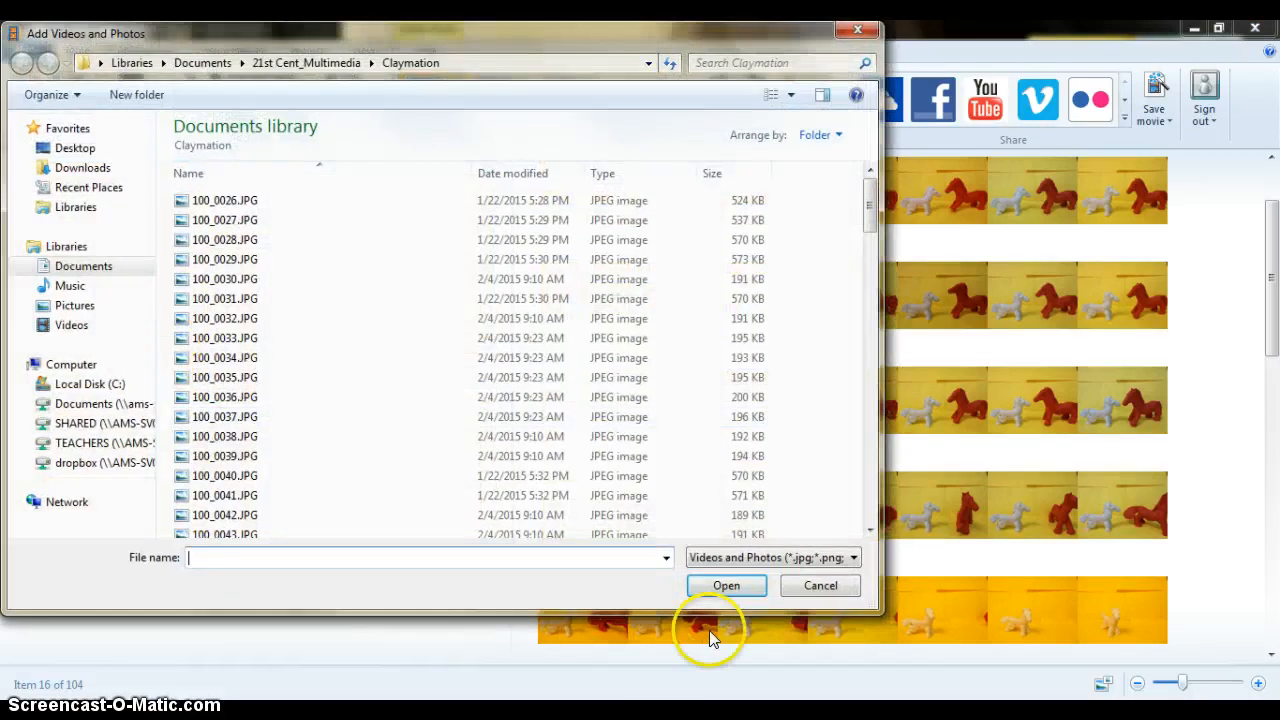
pyautogui.click(818, 586)
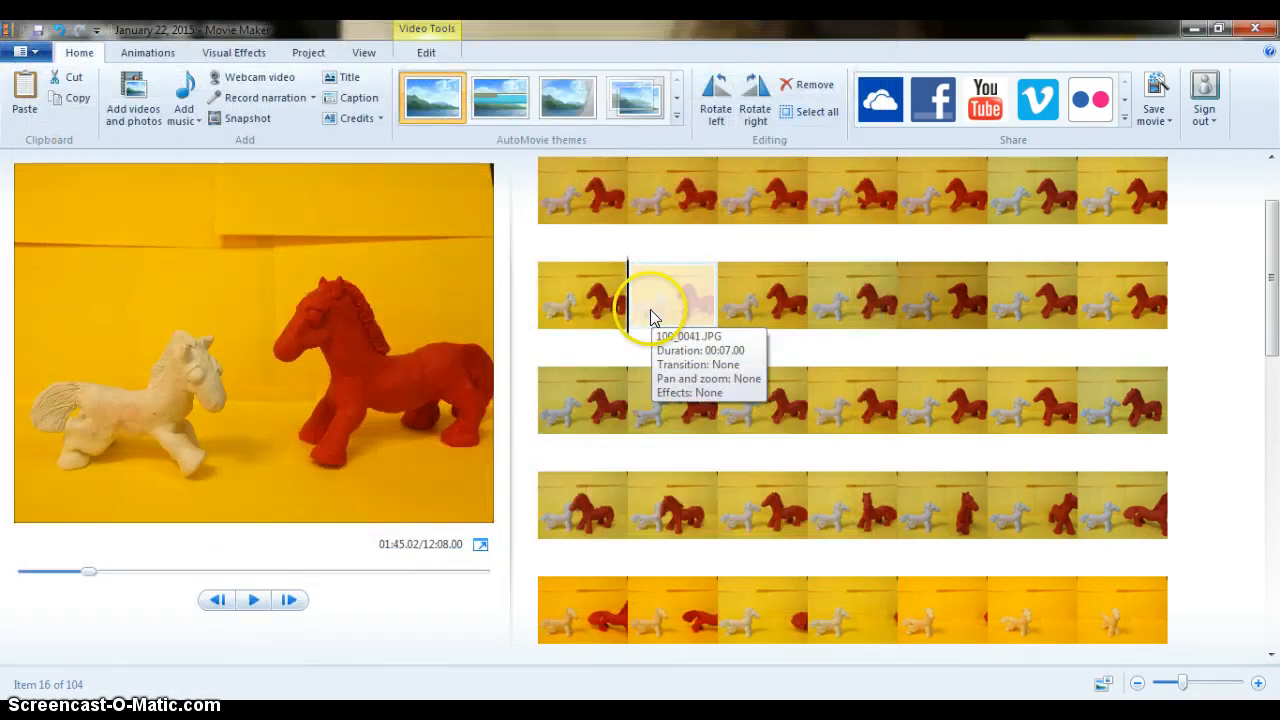
pyautogui.moveTo(650, 315); pyautogui.dragTo(619, 305)
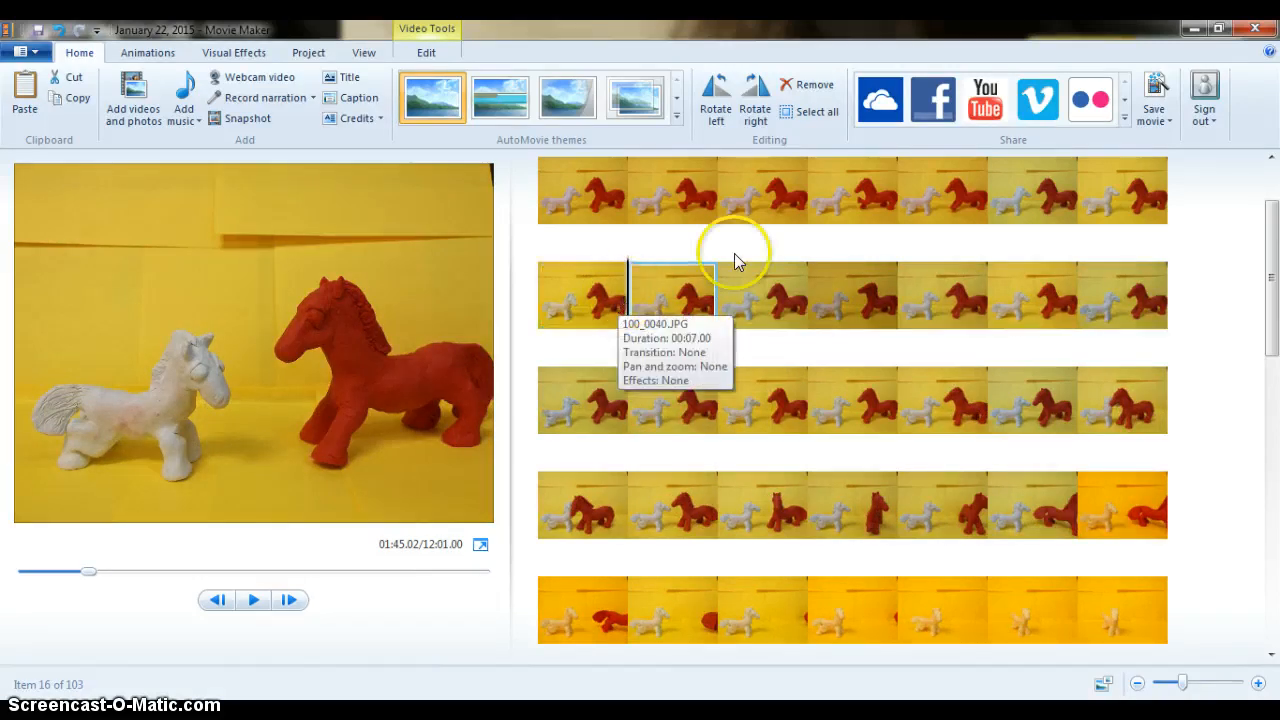
# Select every photo from the first to the last and set their duration to 0.20 seconds
pyautogui.moveTo(1270, 235); pyautogui.dragTo(1275, 168)
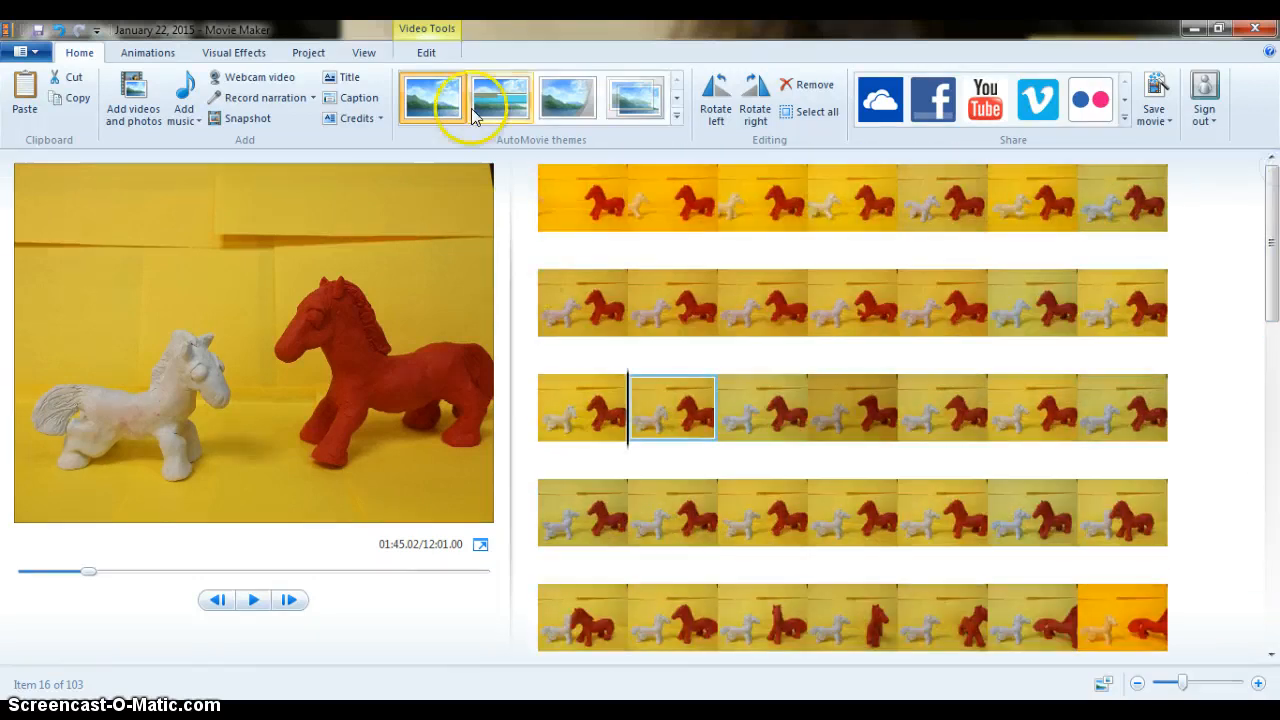
pyautogui.click(438, 54)
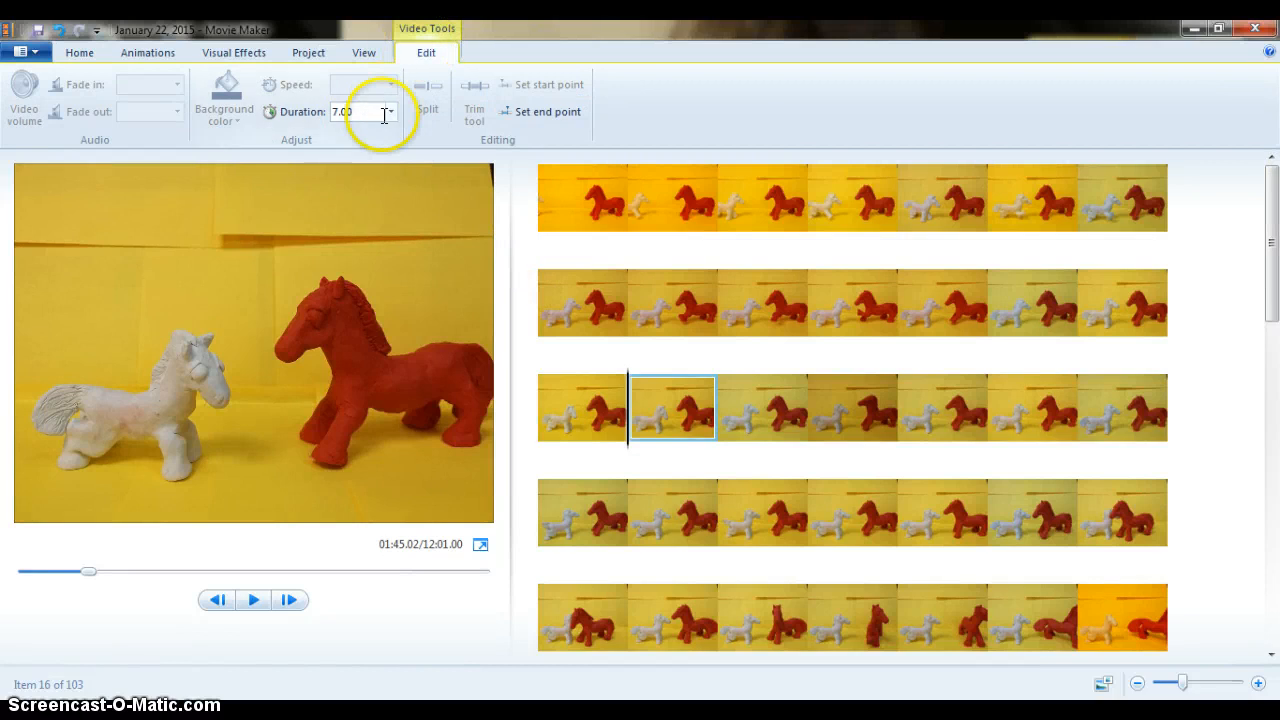
pyautogui.click(571, 191)
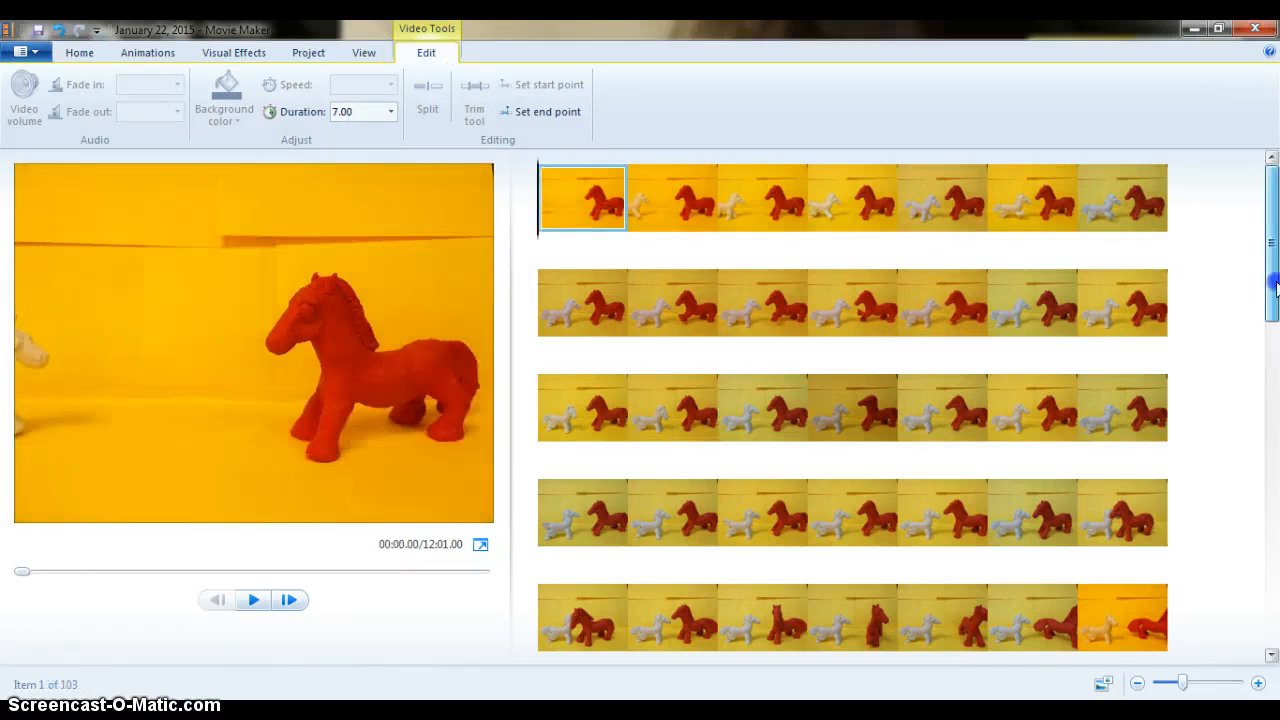
pyautogui.moveTo(1275, 287); pyautogui.dragTo(1271, 620)
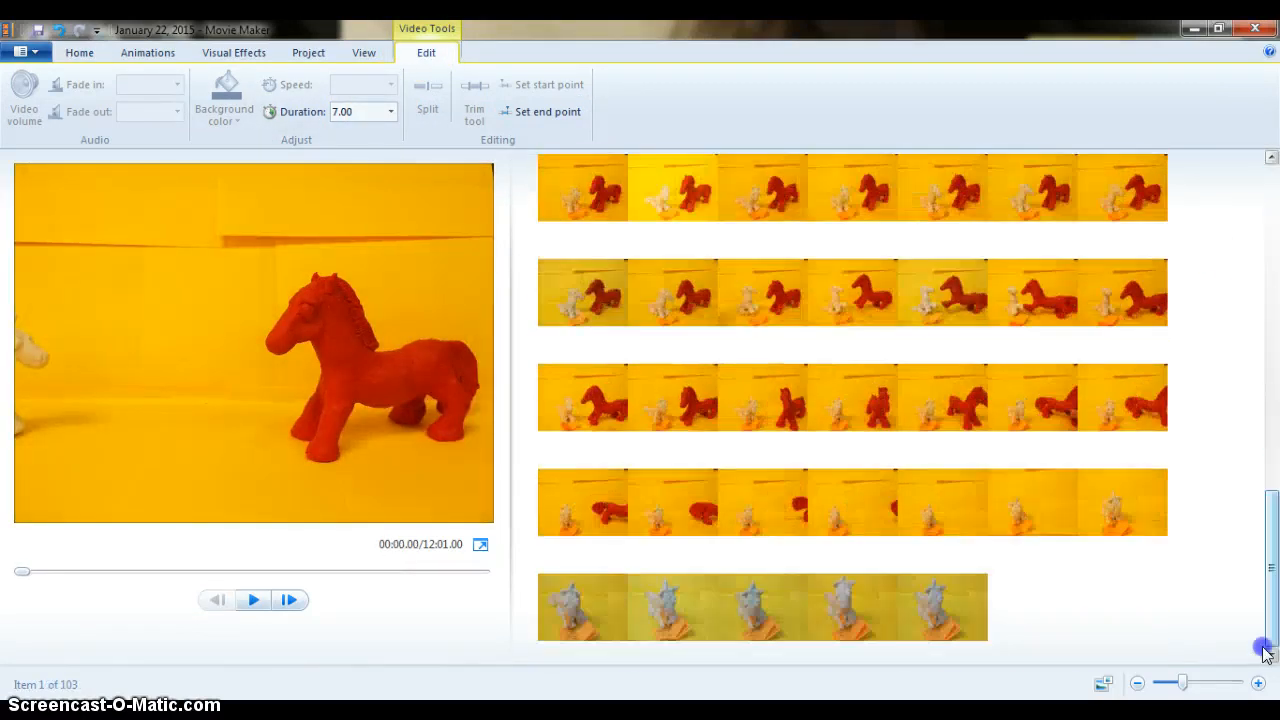
pyautogui.keyDown('shift'); pyautogui.click(904, 598); pyautogui.keyUp('shift')
pyautogui.moveTo(1271, 567); pyautogui.dragTo(1272, 240)
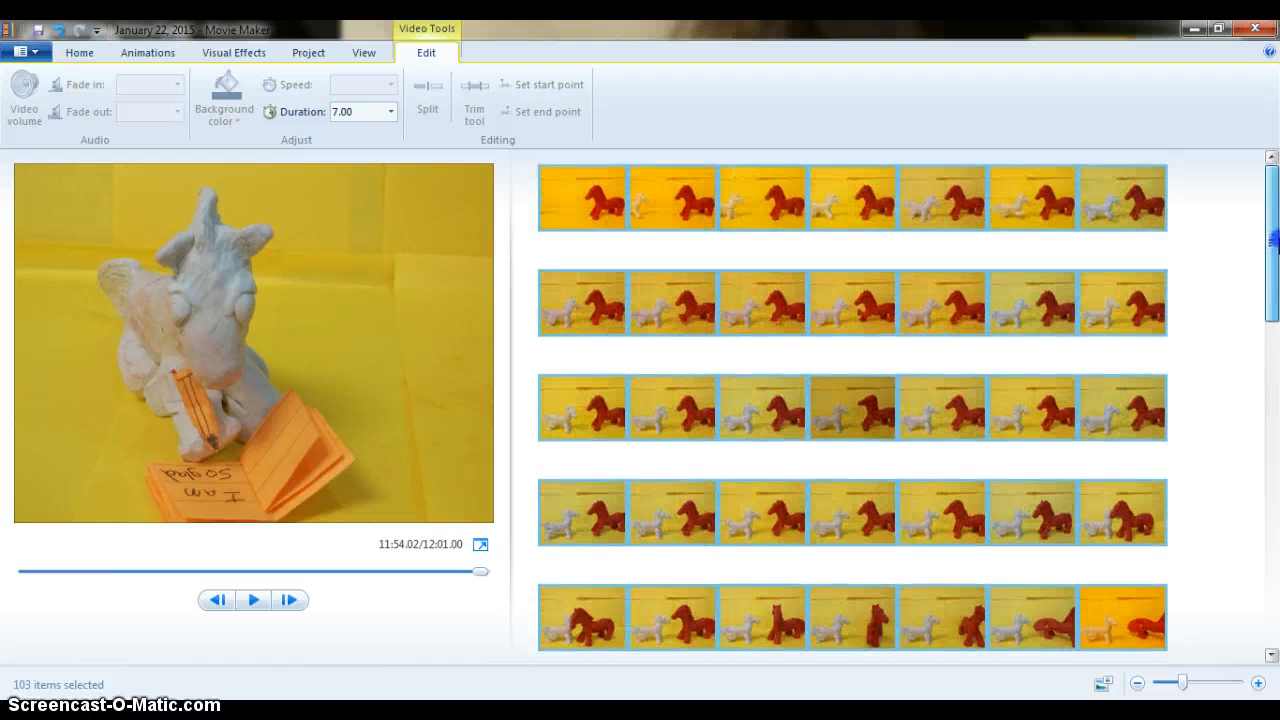
pyautogui.doubleClick(361, 110)
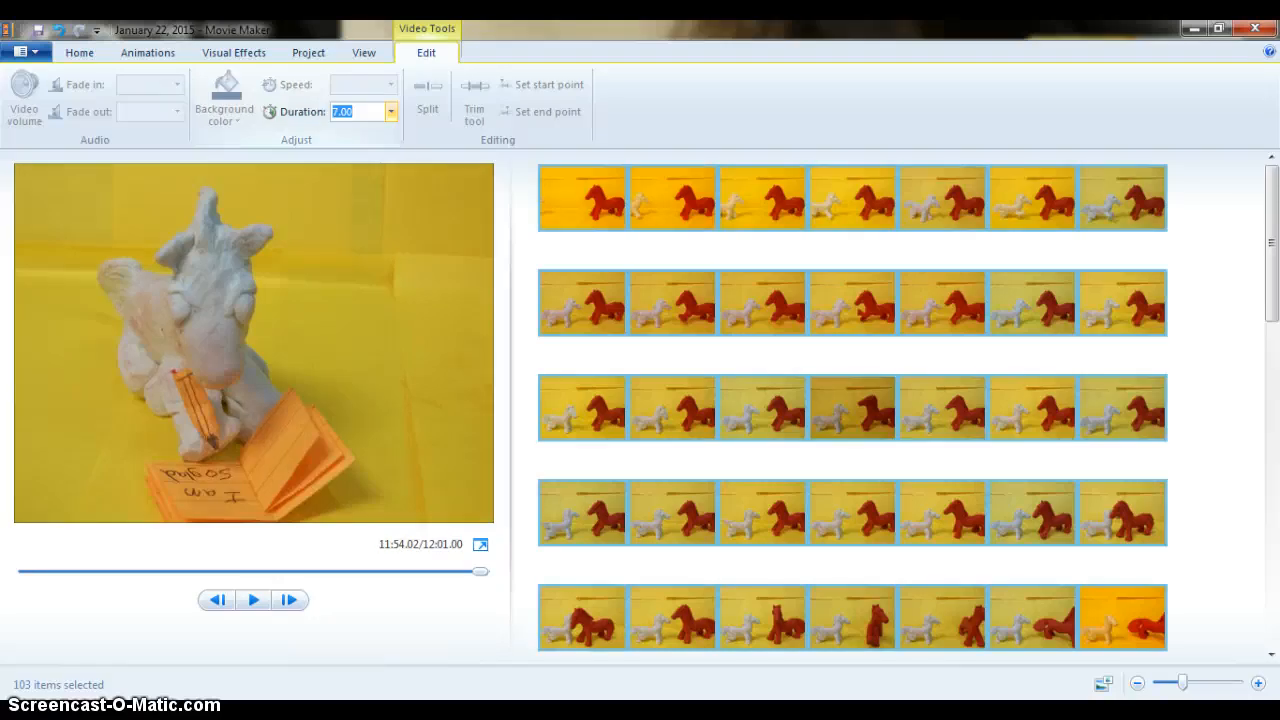
pyautogui.write('.2')
pyautogui.press('Return')
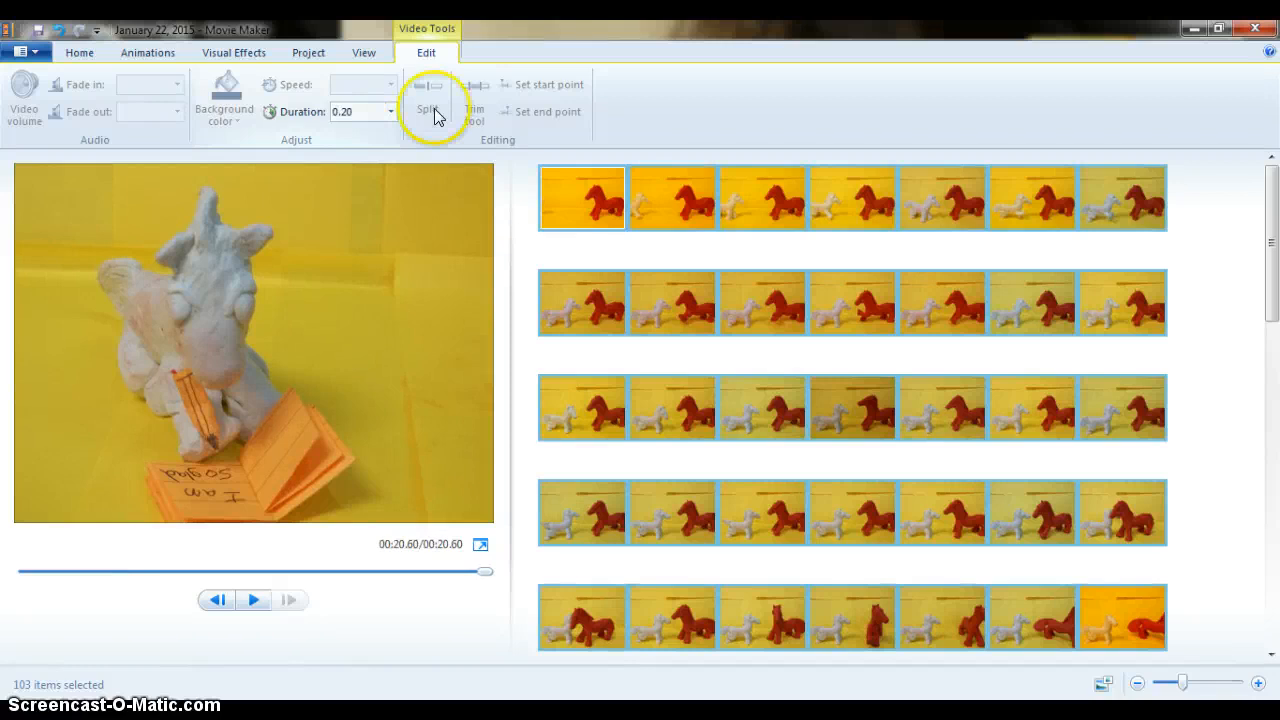
# Play the movie from the first photo to check the animation speed, and stop at the second photo
pyautogui.click(584, 215)
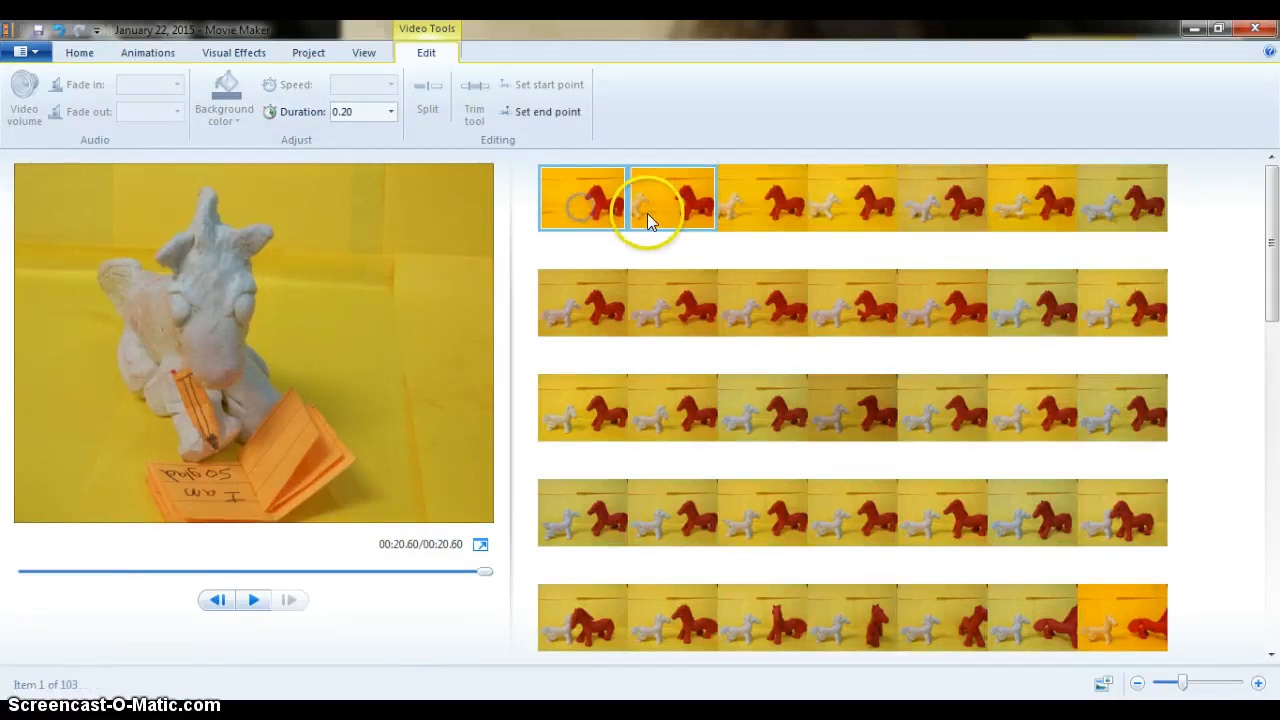
pyautogui.click(252, 600)
pyautogui.scroll(10, 541, 488)
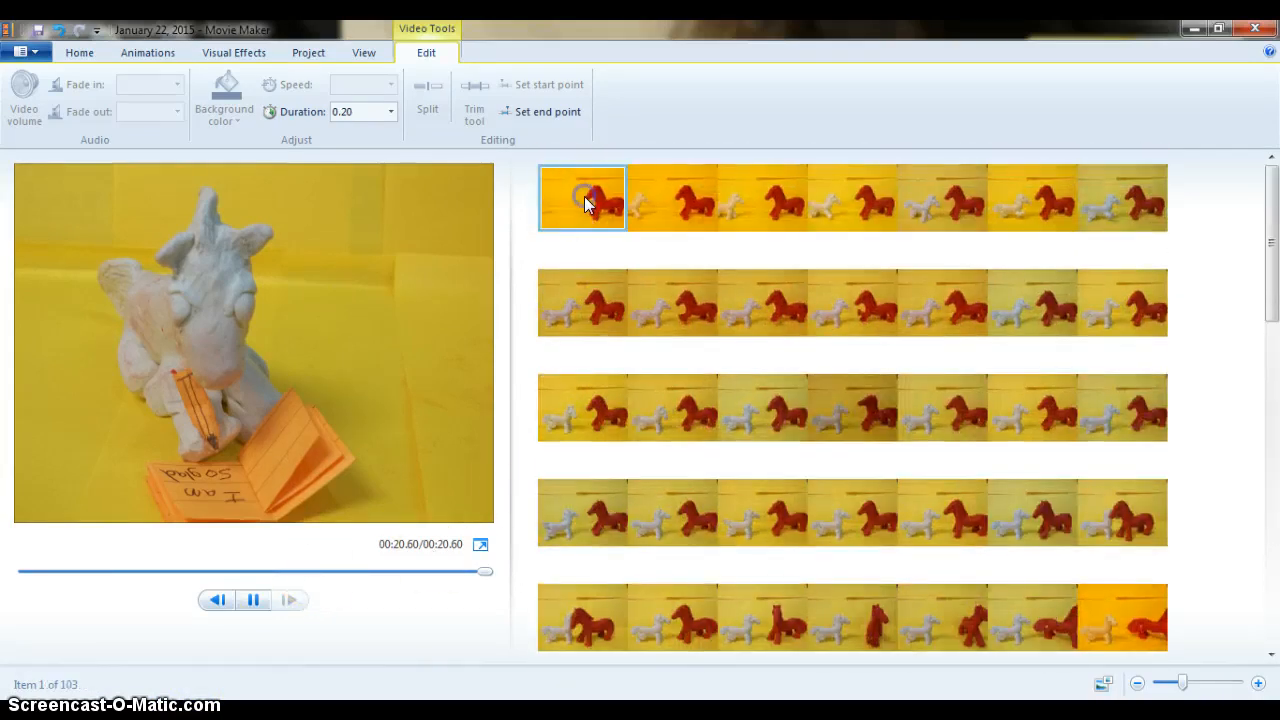
pyautogui.click(676, 196)
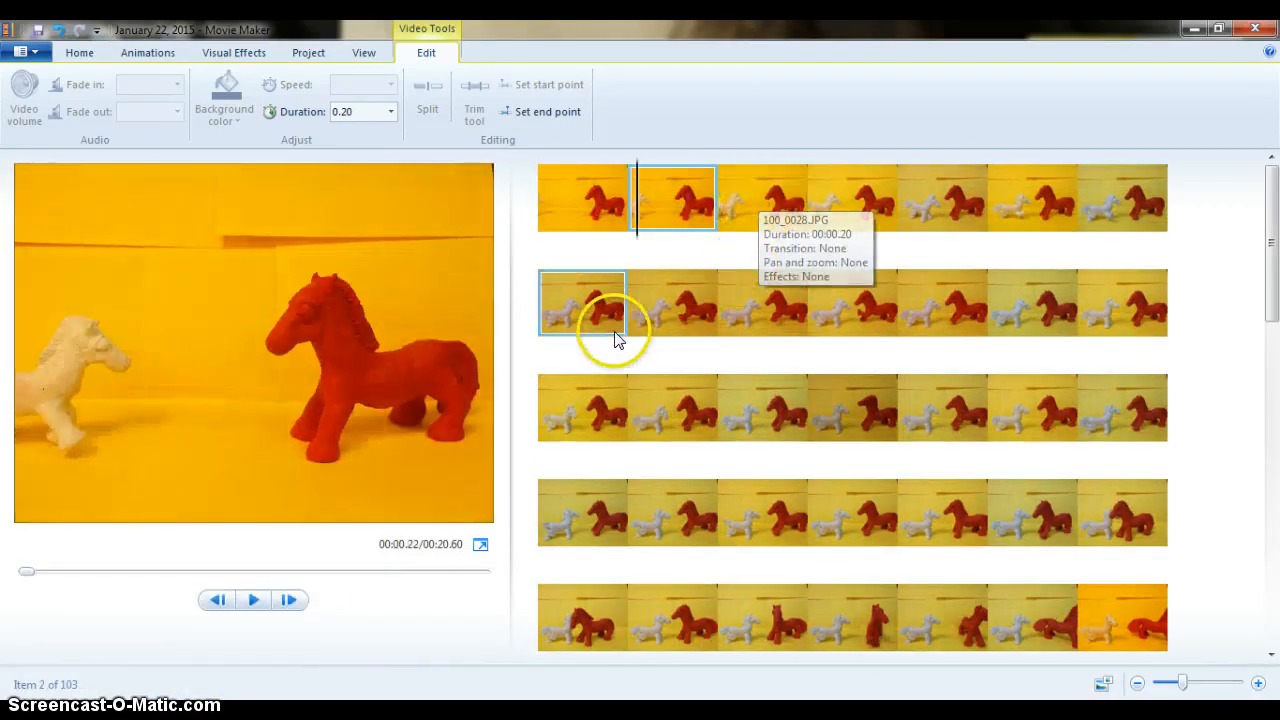
# Copy the ninth to twelfth photos, where the red horse moves its front leg, and paste them after the 13th photo
pyautogui.click(666, 296)
pyautogui.click(750, 296)
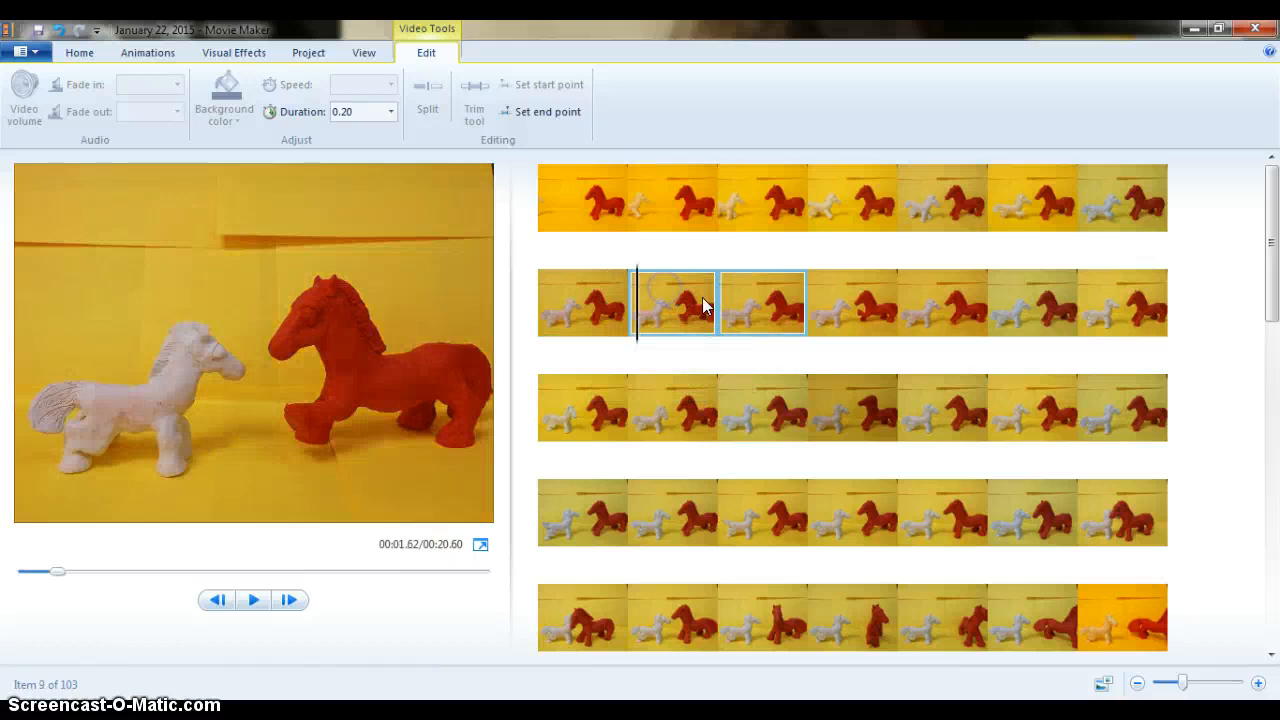
pyautogui.click(837, 294)
pyautogui.click(929, 294)
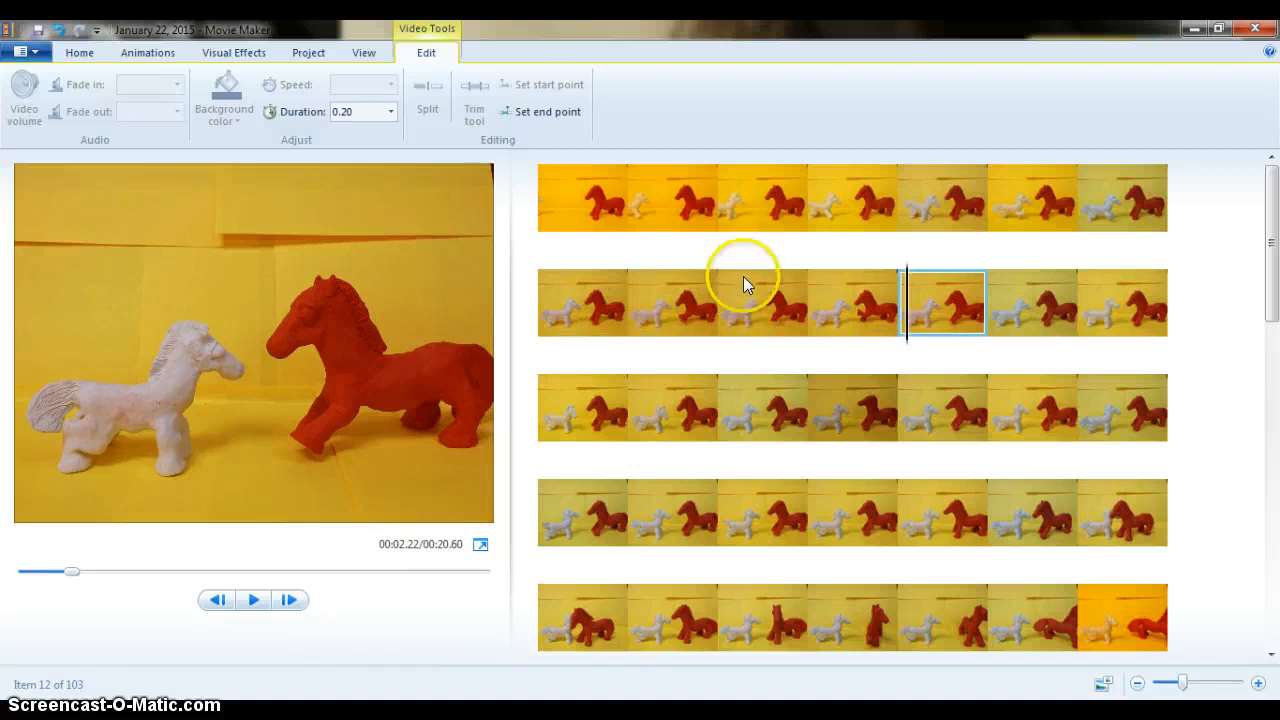
pyautogui.keyDown('shift'); pyautogui.click(691, 303); pyautogui.keyUp('shift')
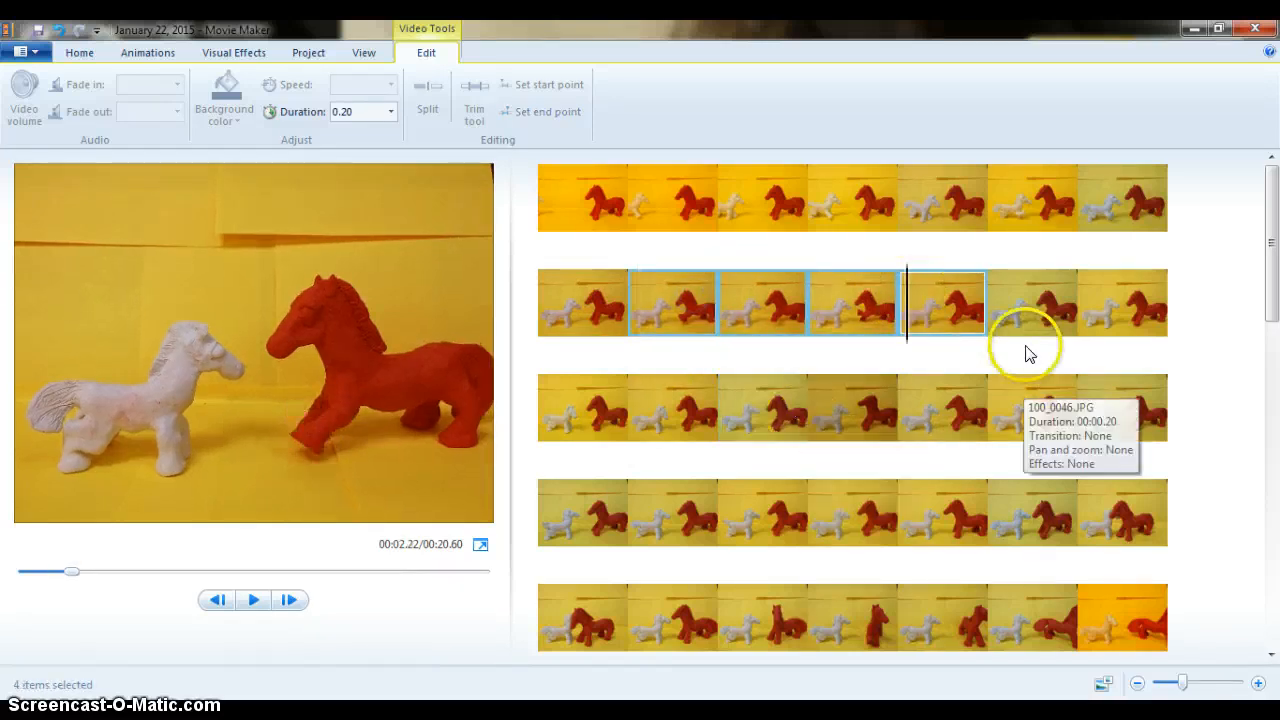
pyautogui.moveTo(906, 310); pyautogui.dragTo(996, 311)
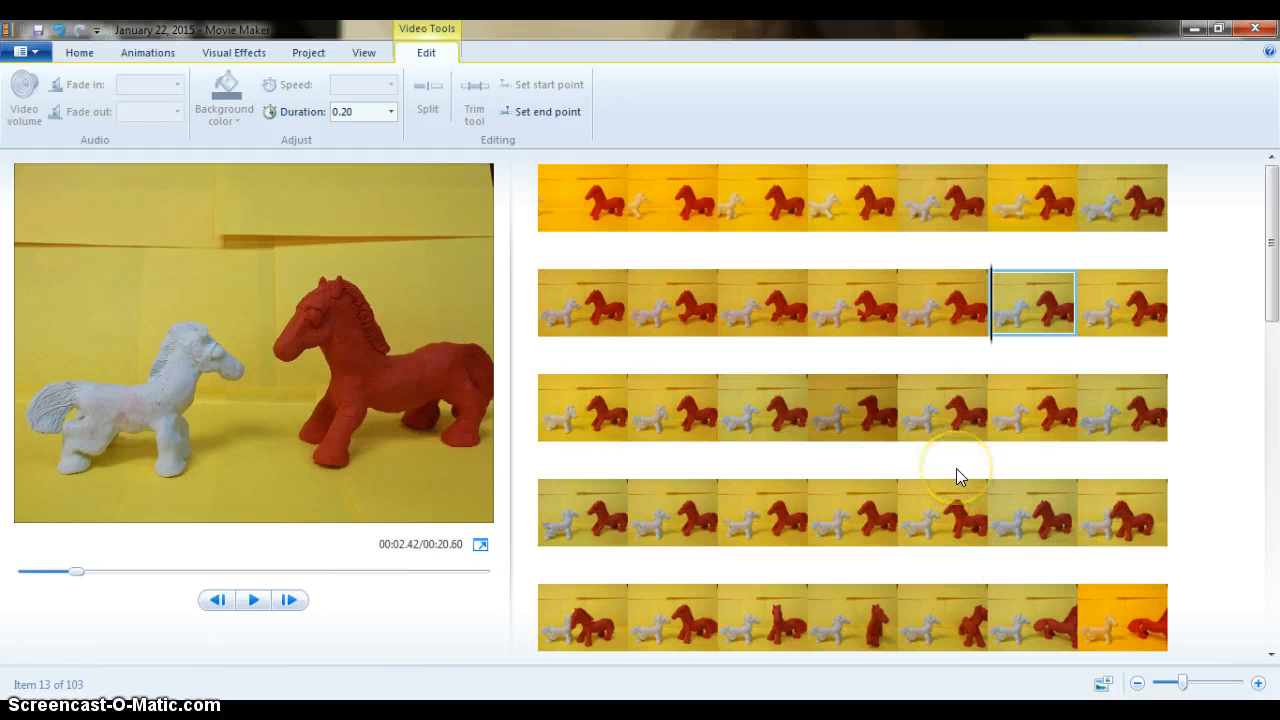
pyautogui.hotkey('ctrl', 'v')
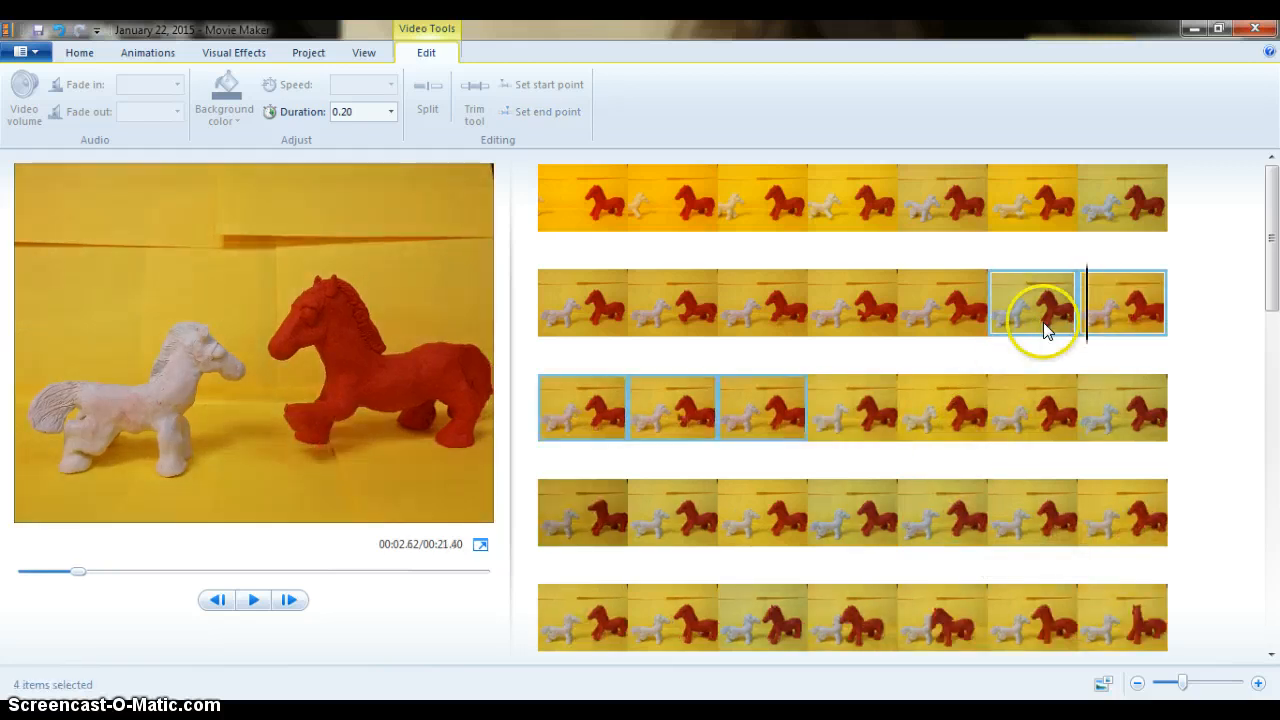
# Play the movie from the ninth photo to review the repeated leg movement
pyautogui.click(638, 312)
pyautogui.click(259, 601)
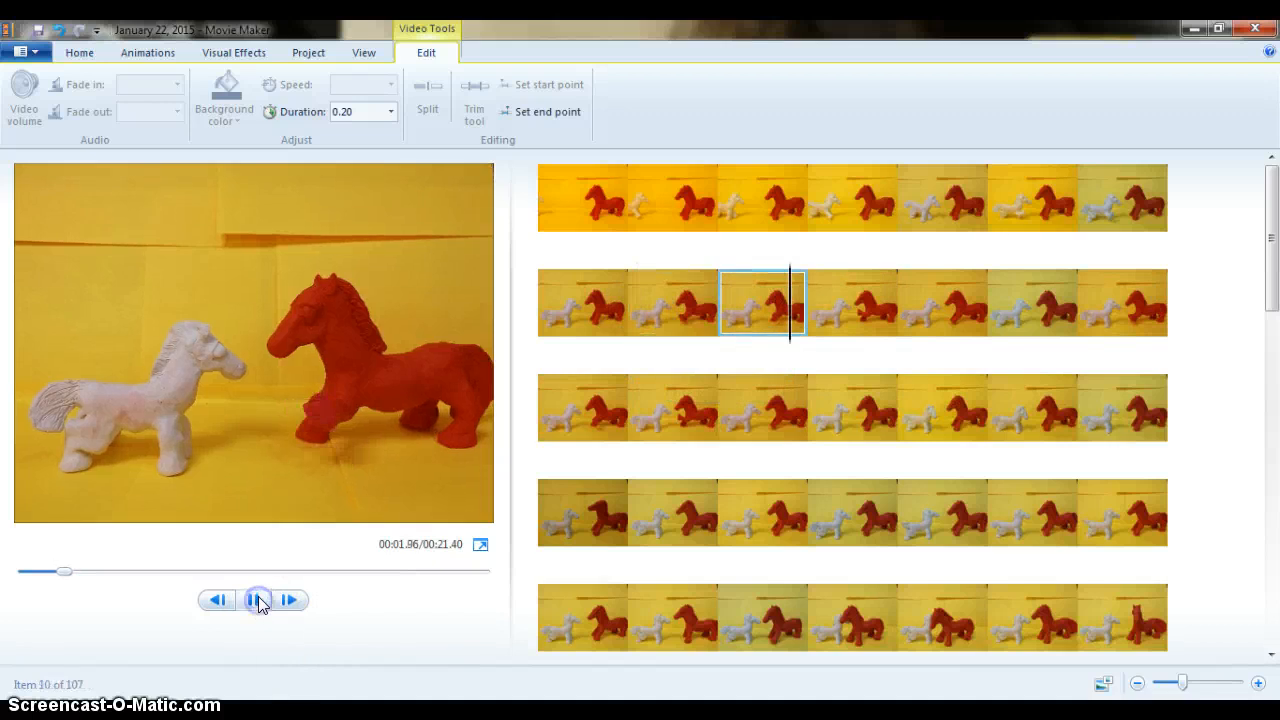
pyautogui.click(765, 410)
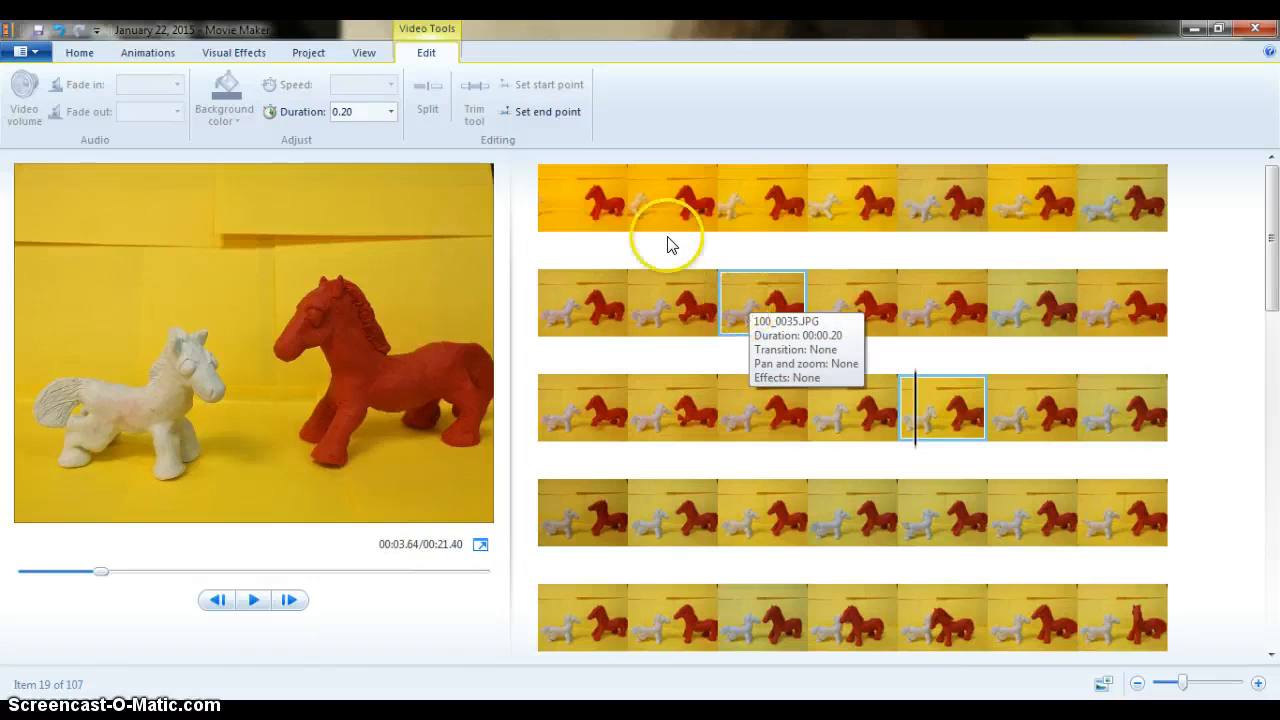
# Insert a title before the first photo, replace its text with "Keep a Journal" and move the text higher on the title screen
pyautogui.click(585, 207)
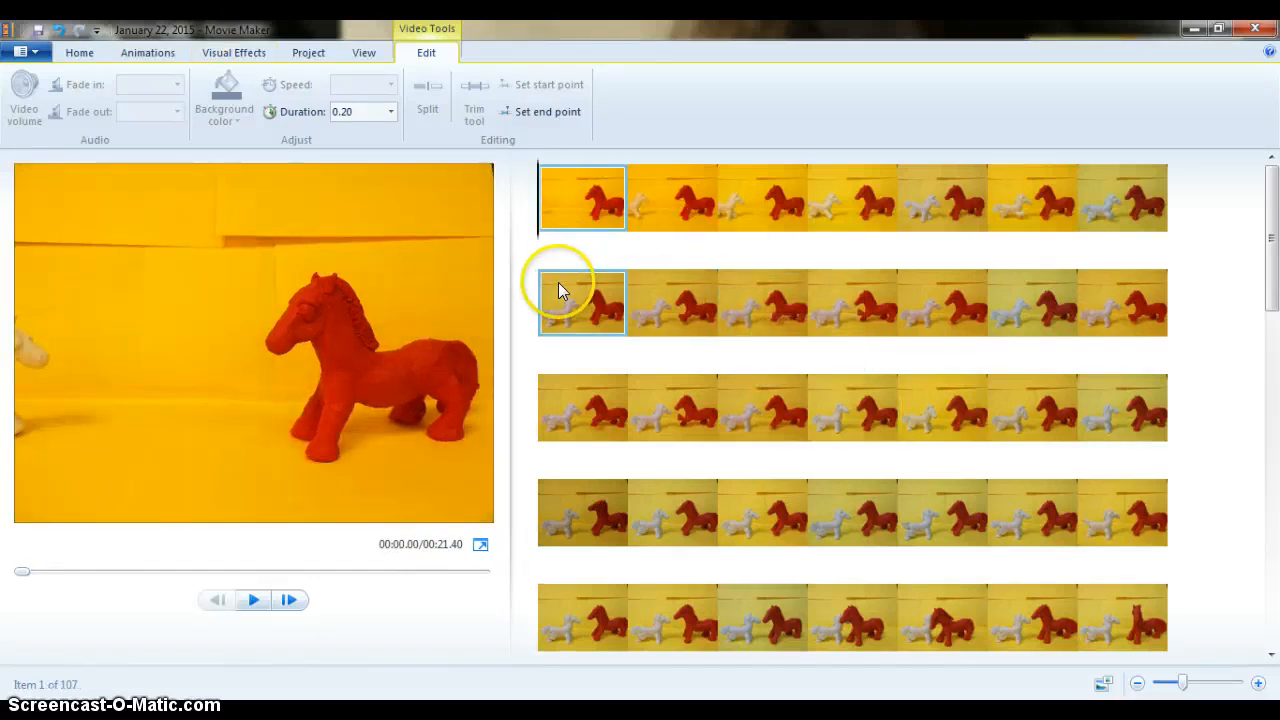
pyautogui.click(68, 52)
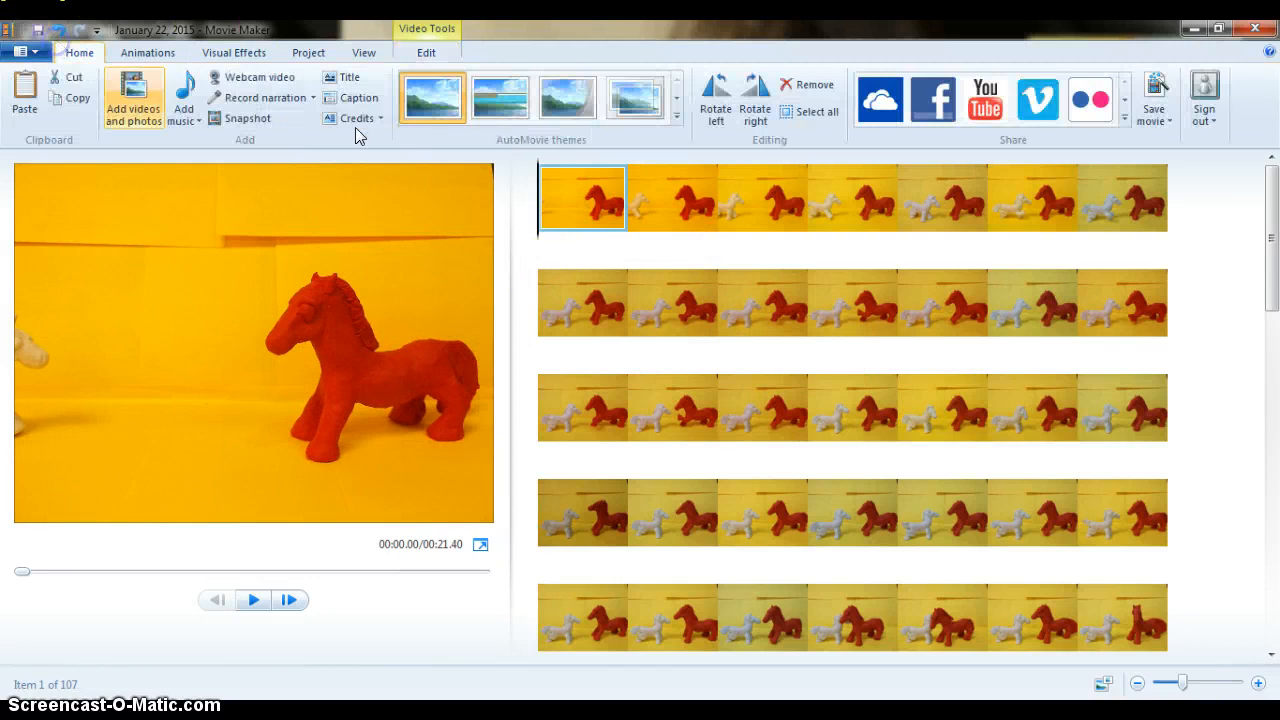
pyautogui.click(345, 80)
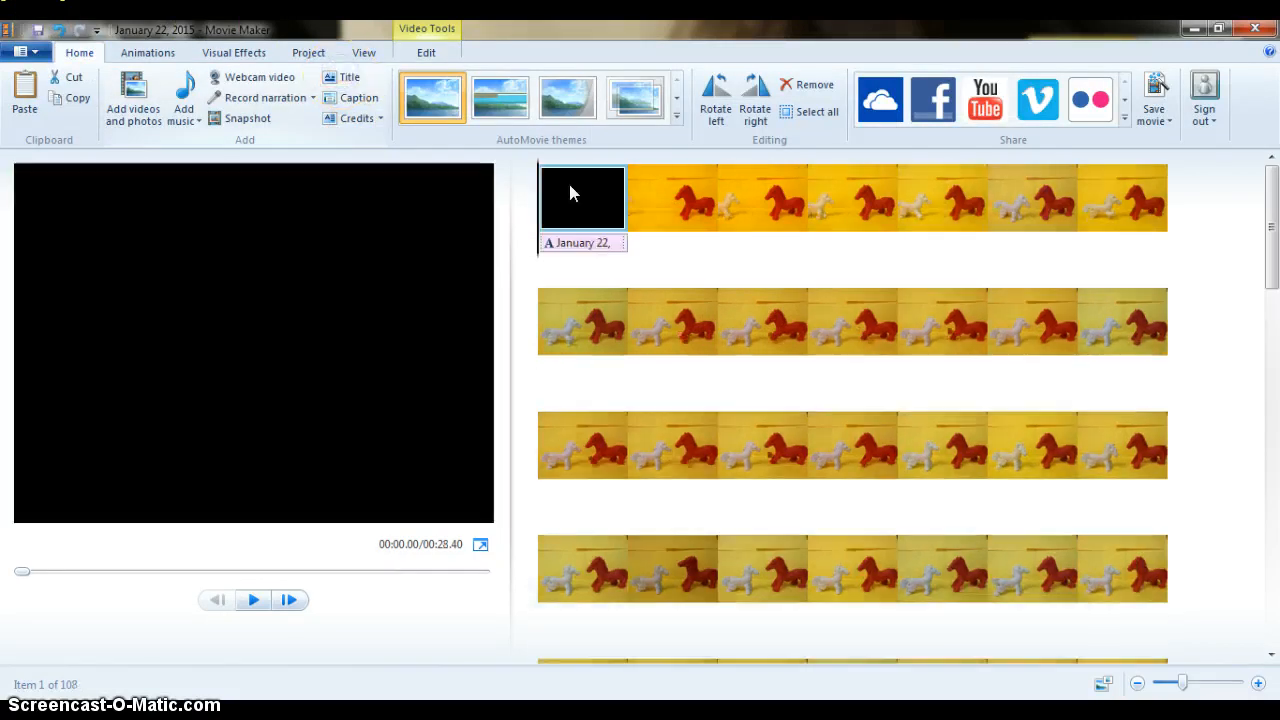
pyautogui.moveTo(223, 403); pyautogui.dragTo(100, 351)
pyautogui.click(326, 429)
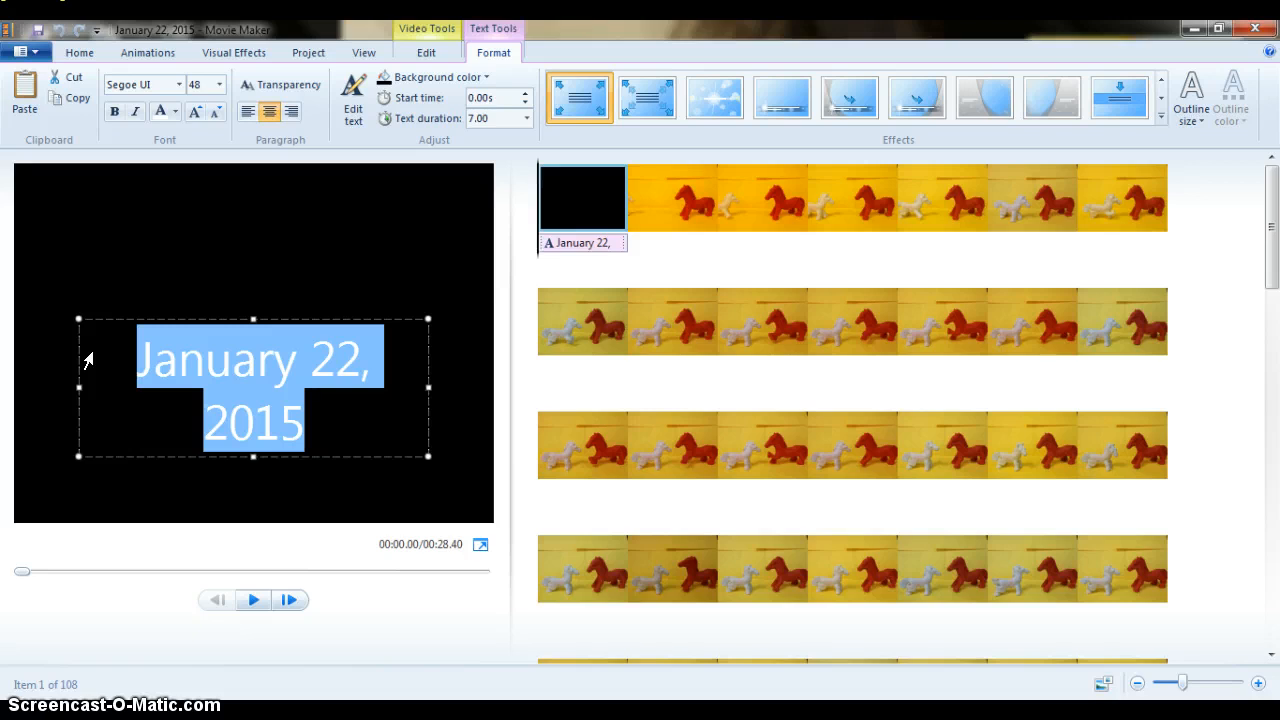
pyautogui.write('J')
pyautogui.press('BackSpace')
pyautogui.write('Keep a Journal')
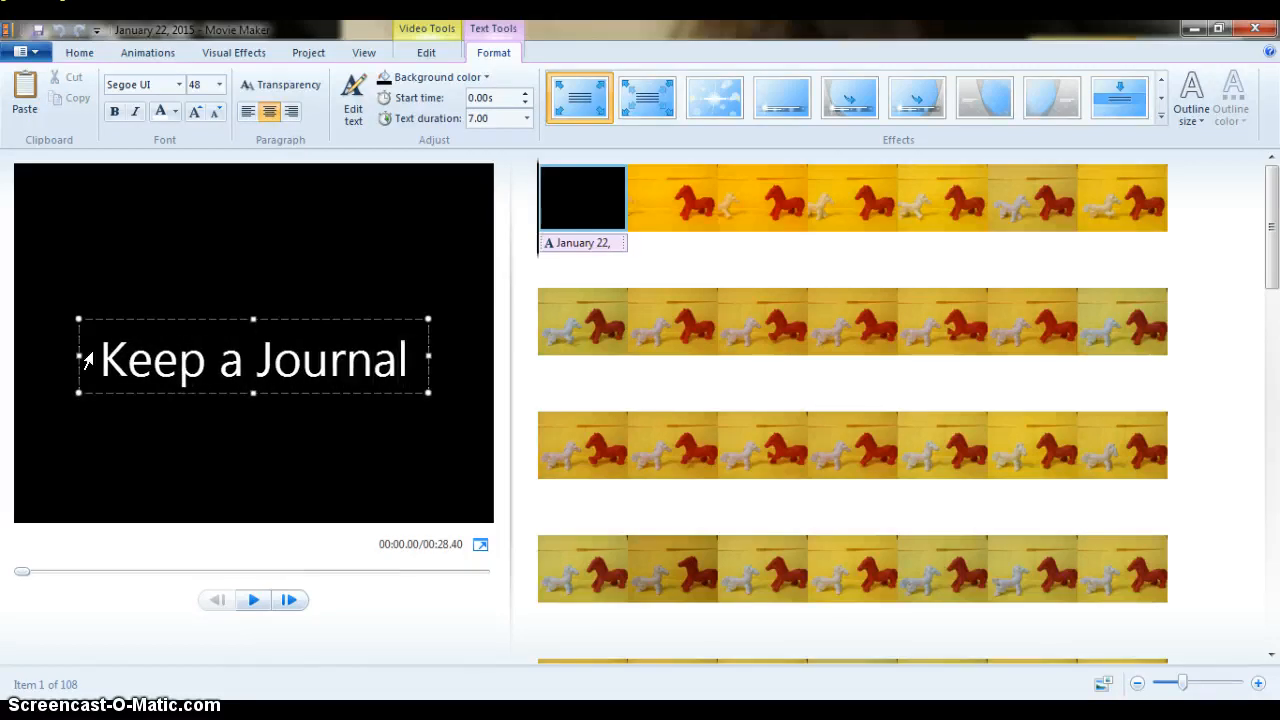
pyautogui.moveTo(286, 300); pyautogui.dragTo(286, 246)
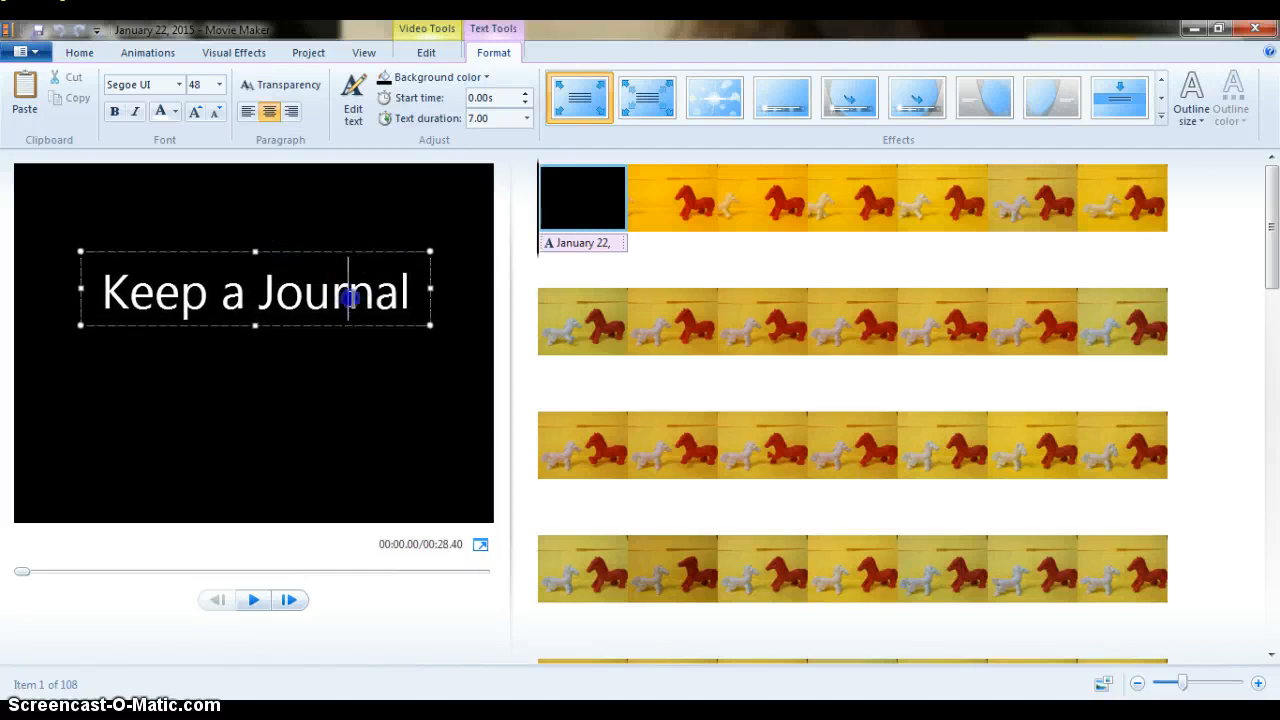
# Format the title text as bold and yellow, and enlarge it to size 80
pyautogui.moveTo(411, 289); pyautogui.dragTo(158, 287)
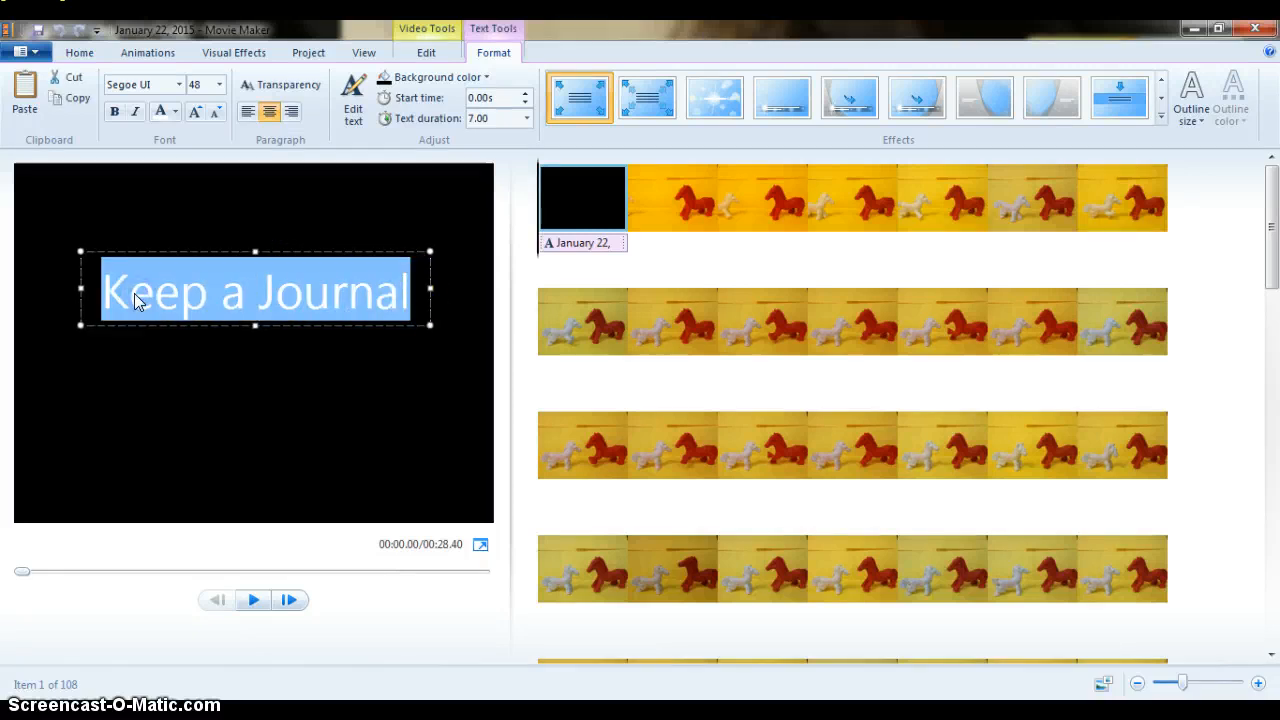
pyautogui.click(114, 111)
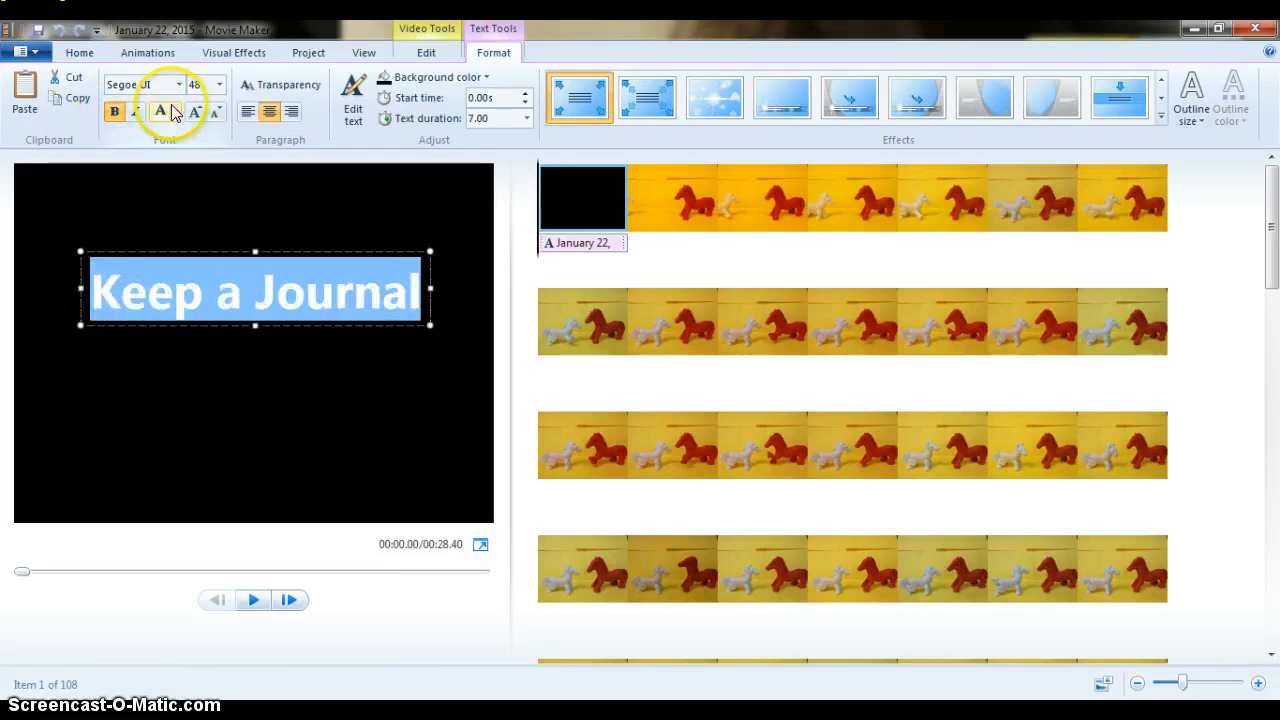
pyautogui.click(174, 112)
pyautogui.click(109, 185)
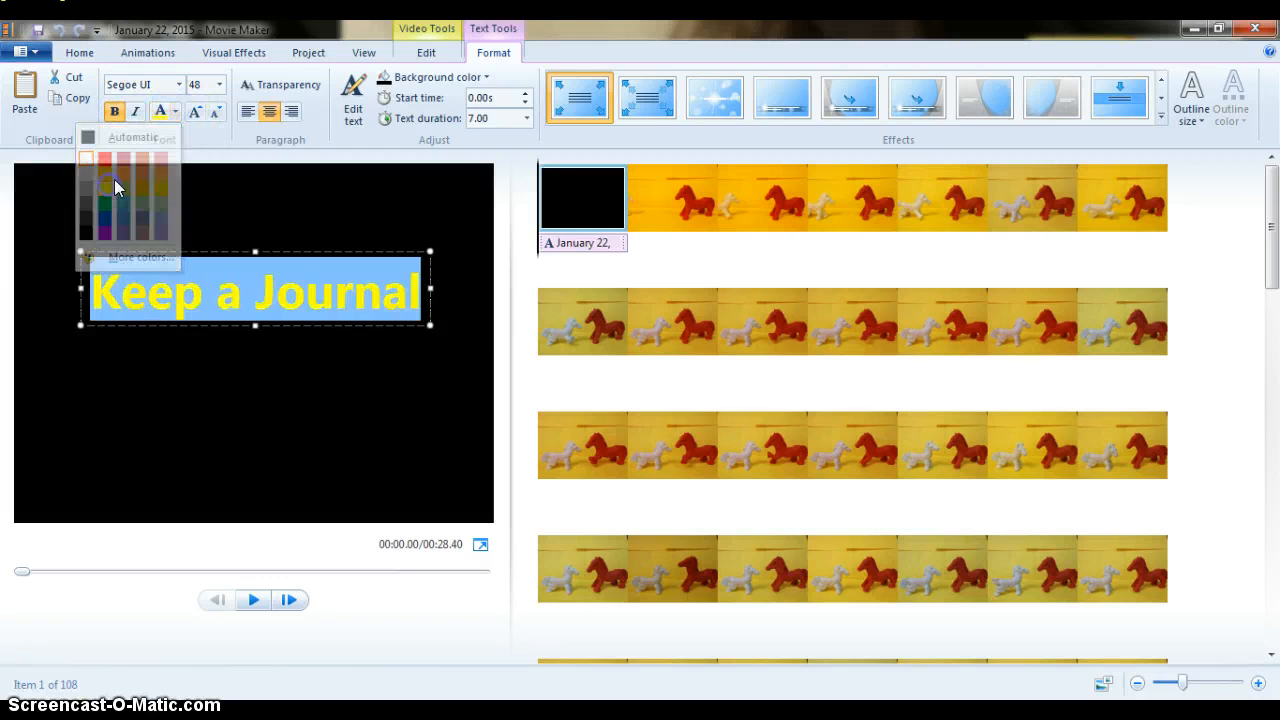
pyautogui.click(195, 111)
pyautogui.click(195, 111)
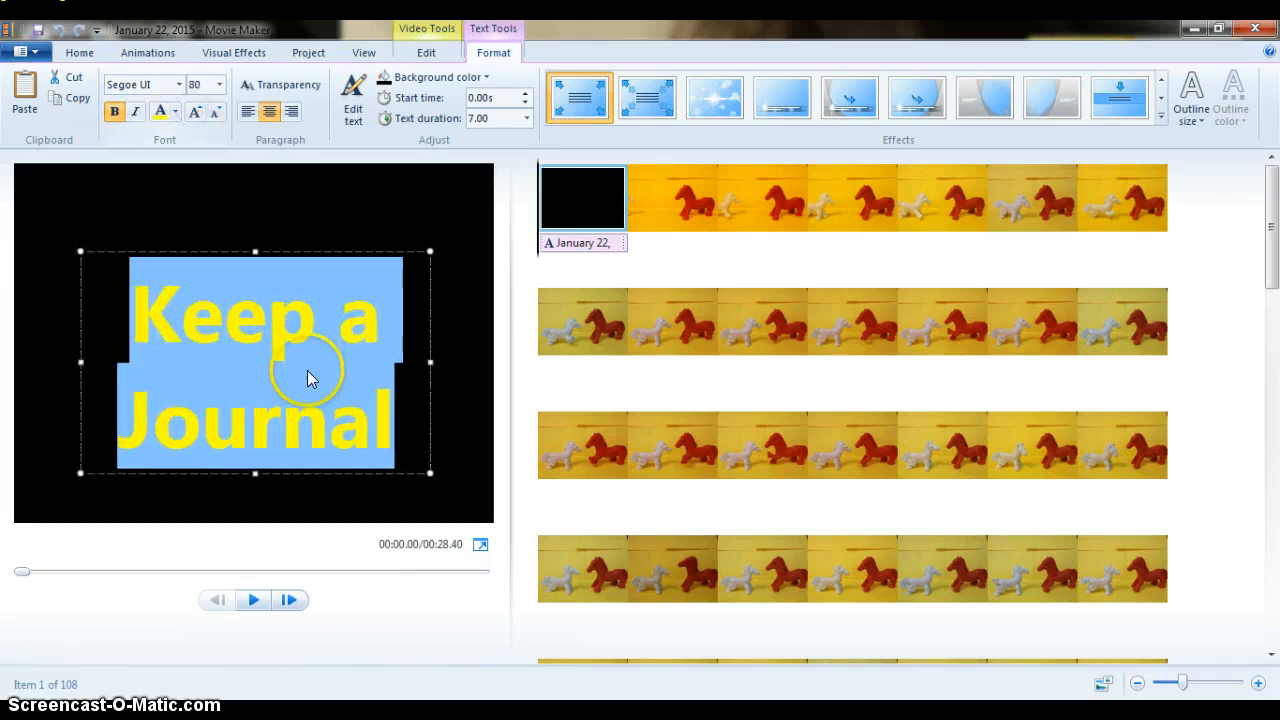
# Widen the title's text box to nearly the full frame width, then move it up and centre it
pyautogui.moveTo(431, 362); pyautogui.dragTo(477, 351)
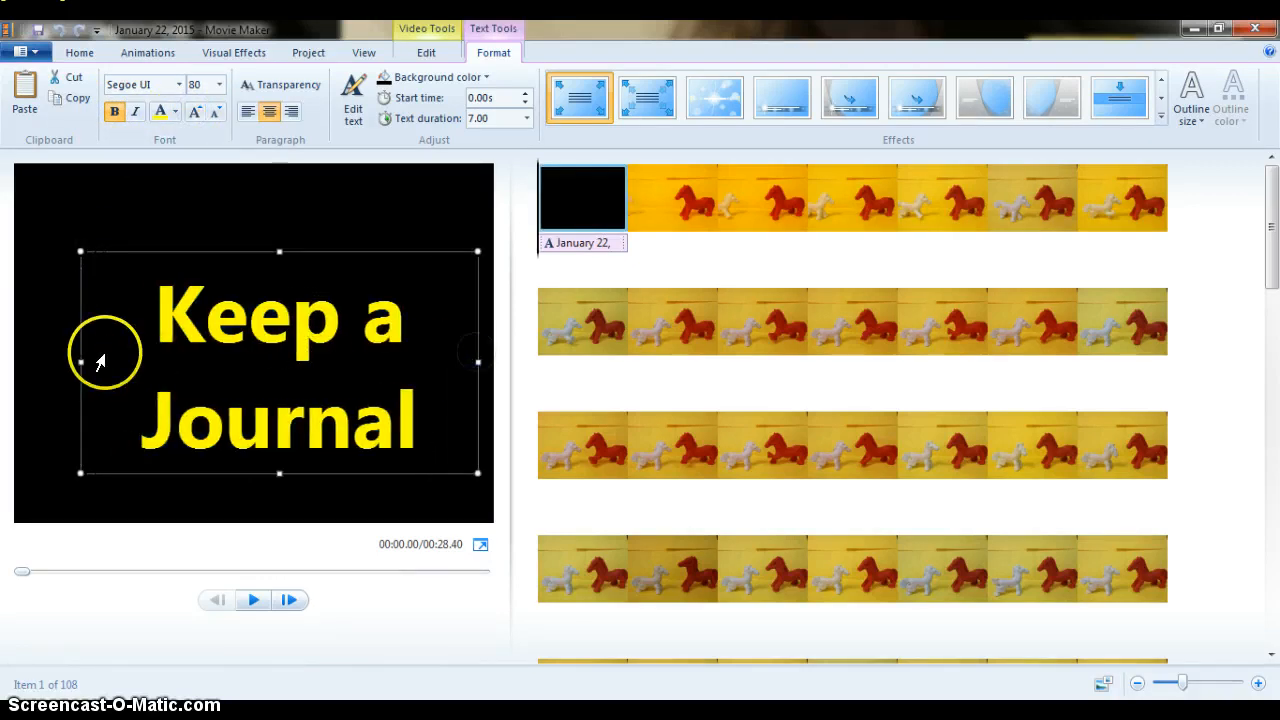
pyautogui.moveTo(80, 362); pyautogui.dragTo(17, 360)
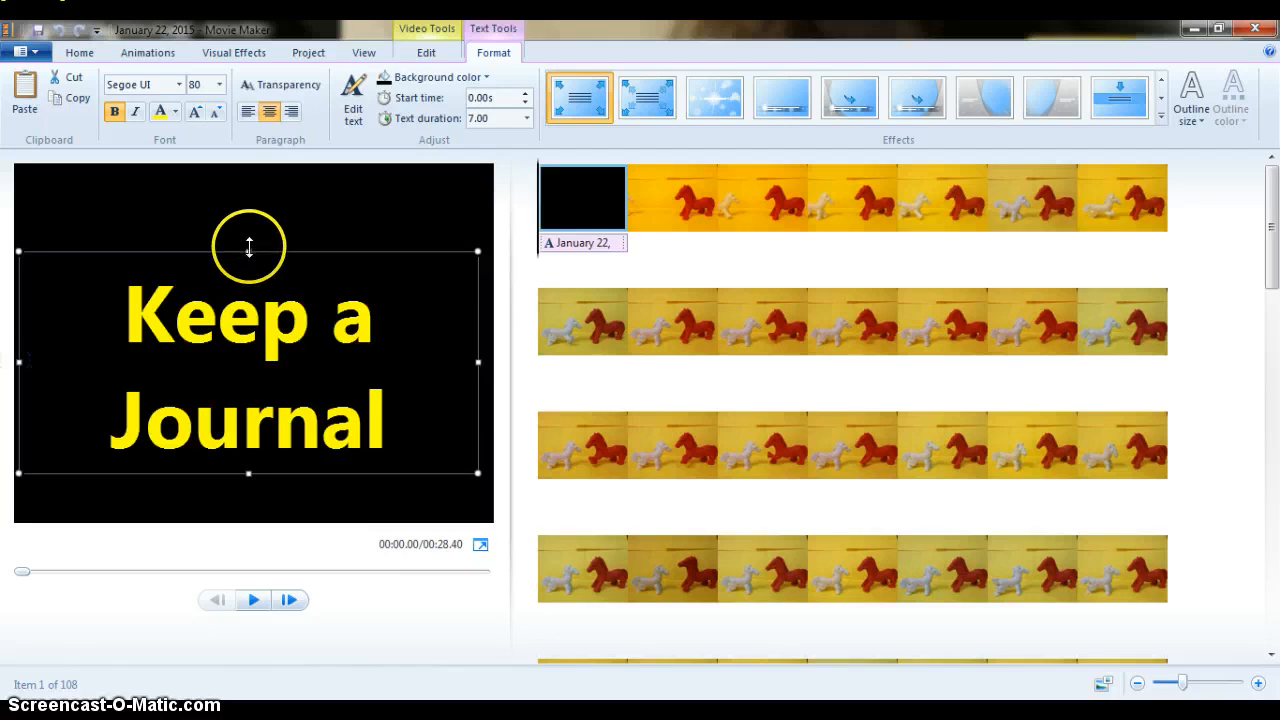
pyautogui.moveTo(263, 251); pyautogui.dragTo(261, 193)
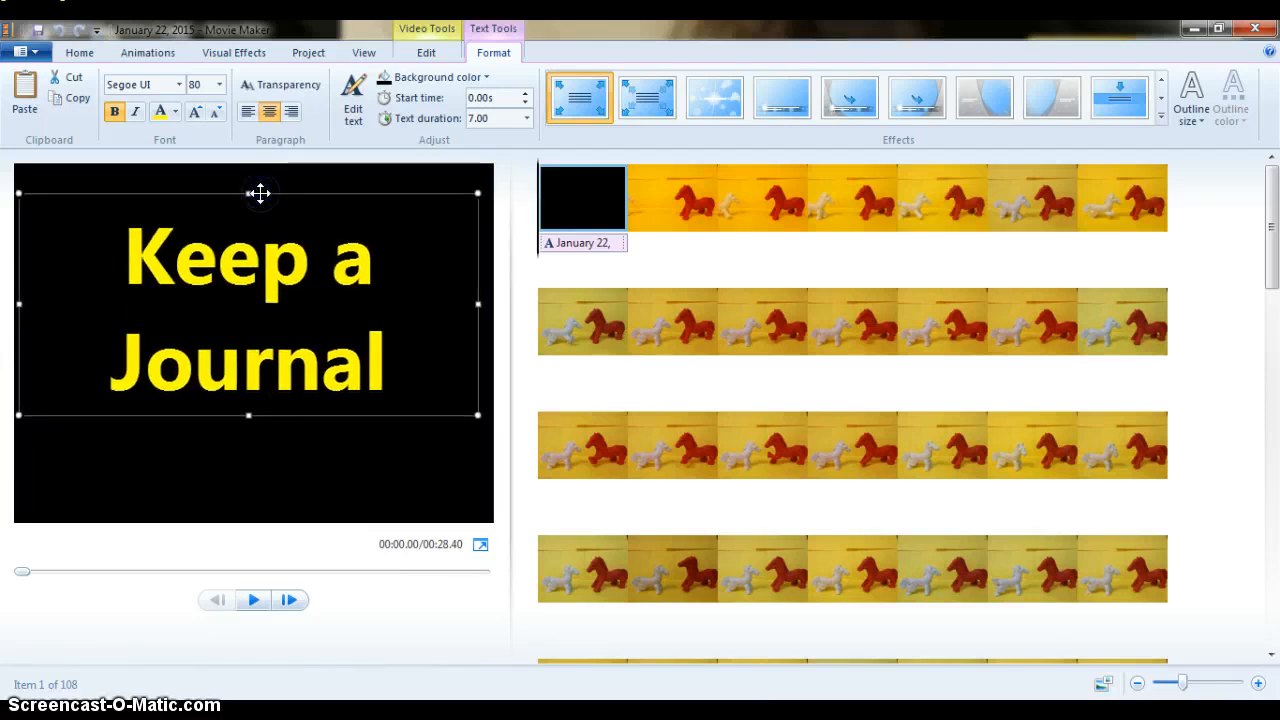
pyautogui.click(247, 201)
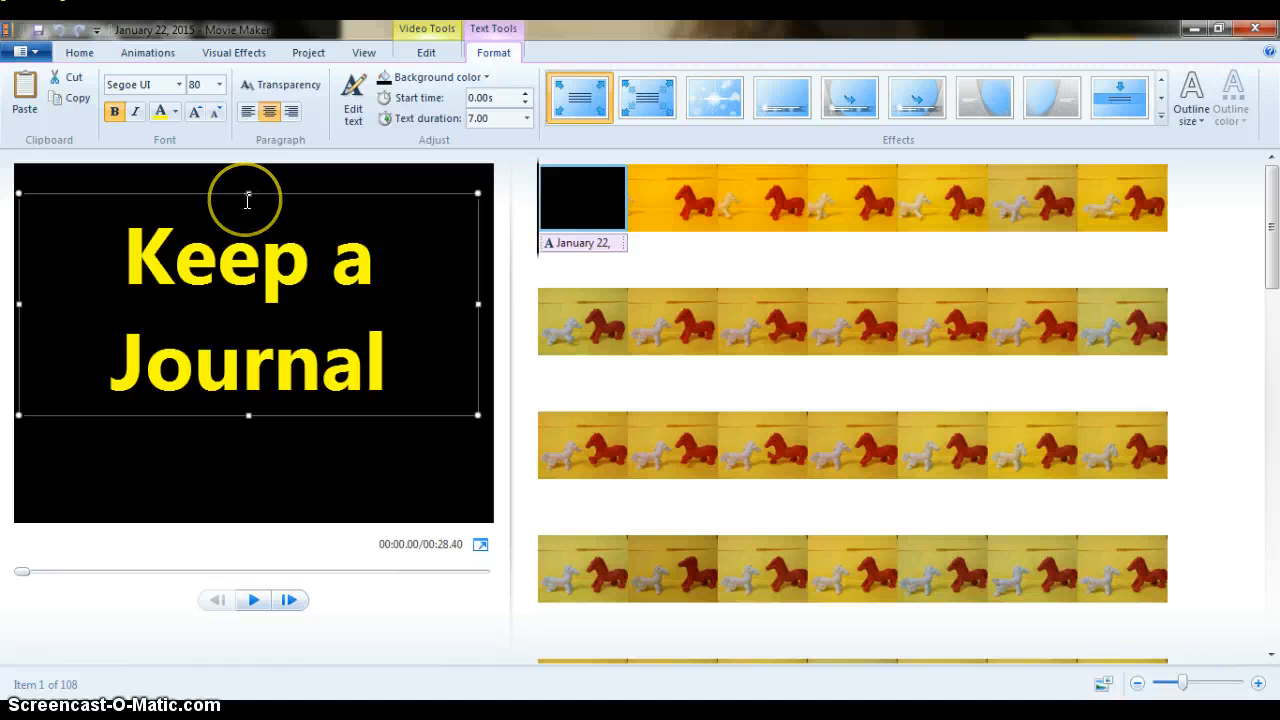
pyautogui.moveTo(357, 188); pyautogui.dragTo(352, 192)
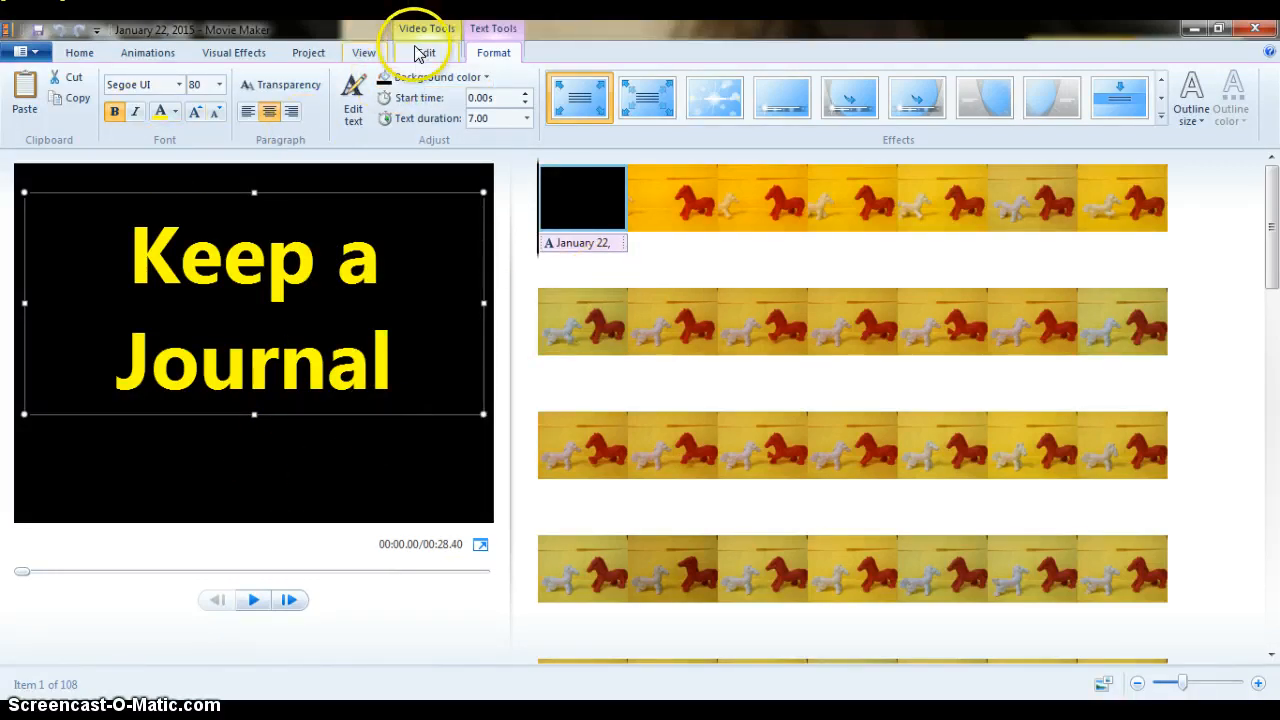
# Set the title's background color to dark red and play the title to preview it, pausing before the first photo
pyautogui.click(383, 79)
pyautogui.click(412, 78)
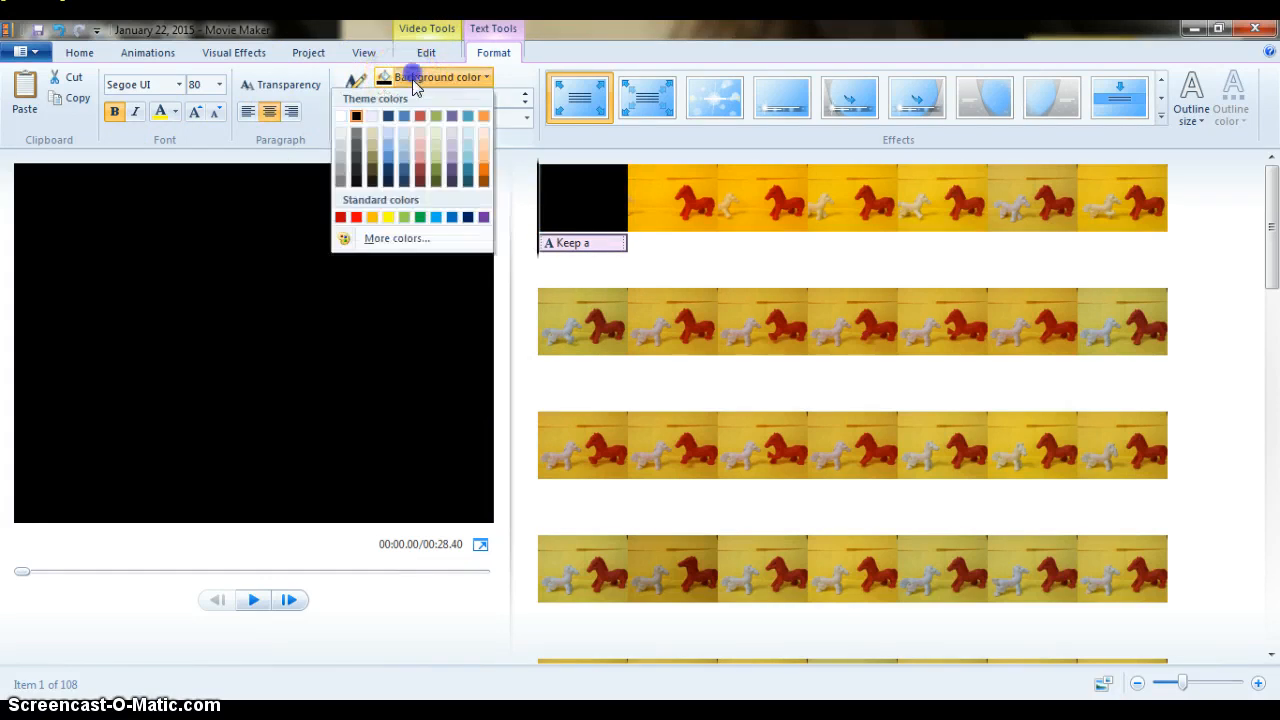
pyautogui.click(343, 216)
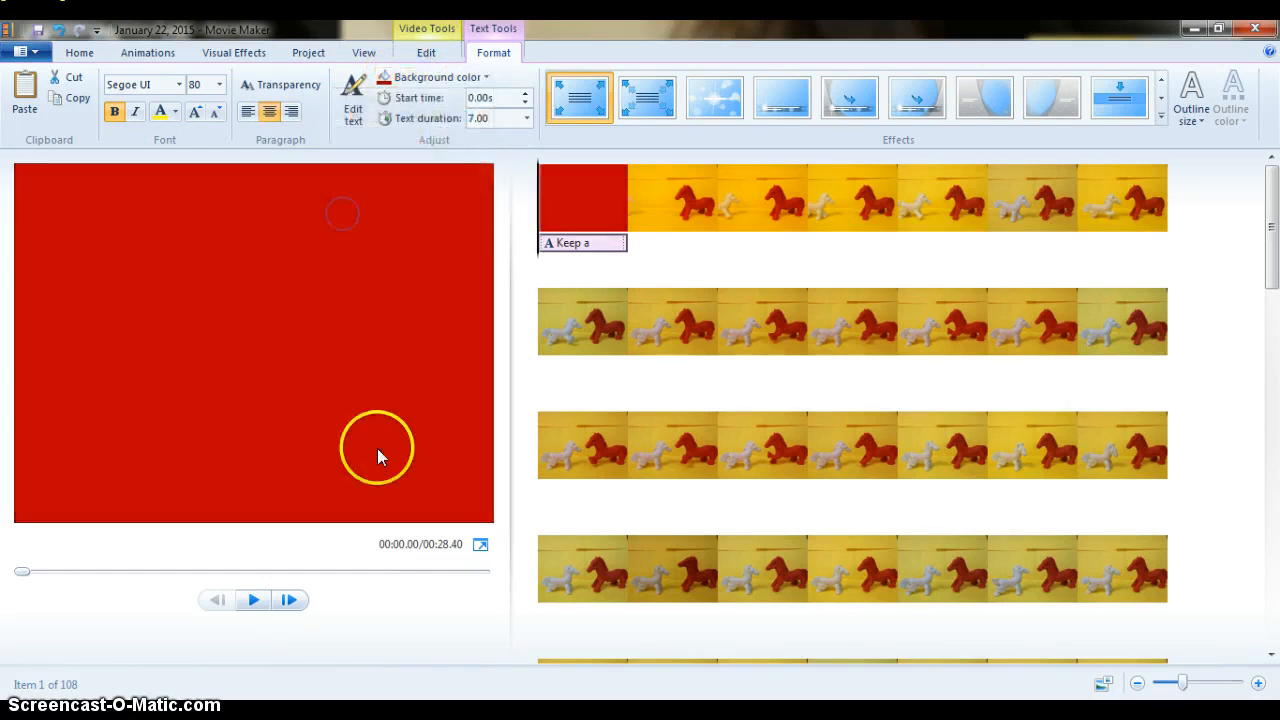
pyautogui.click(253, 600)
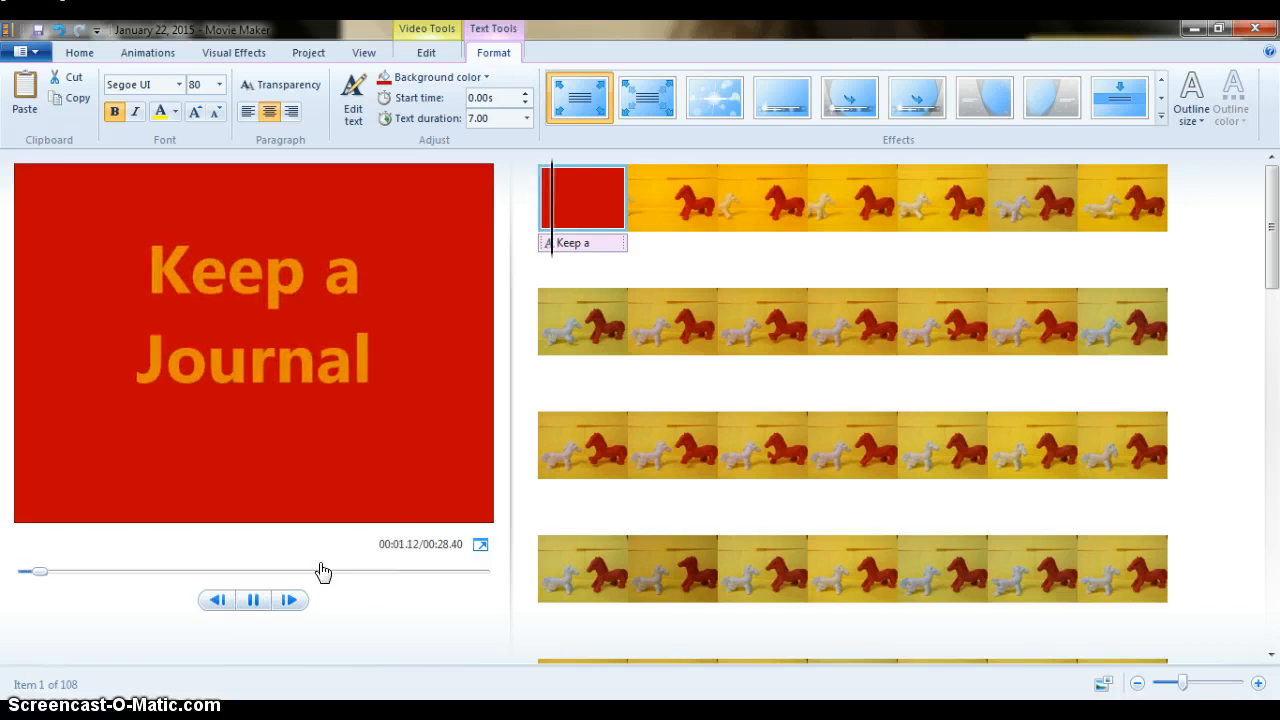
pyautogui.click(252, 601)
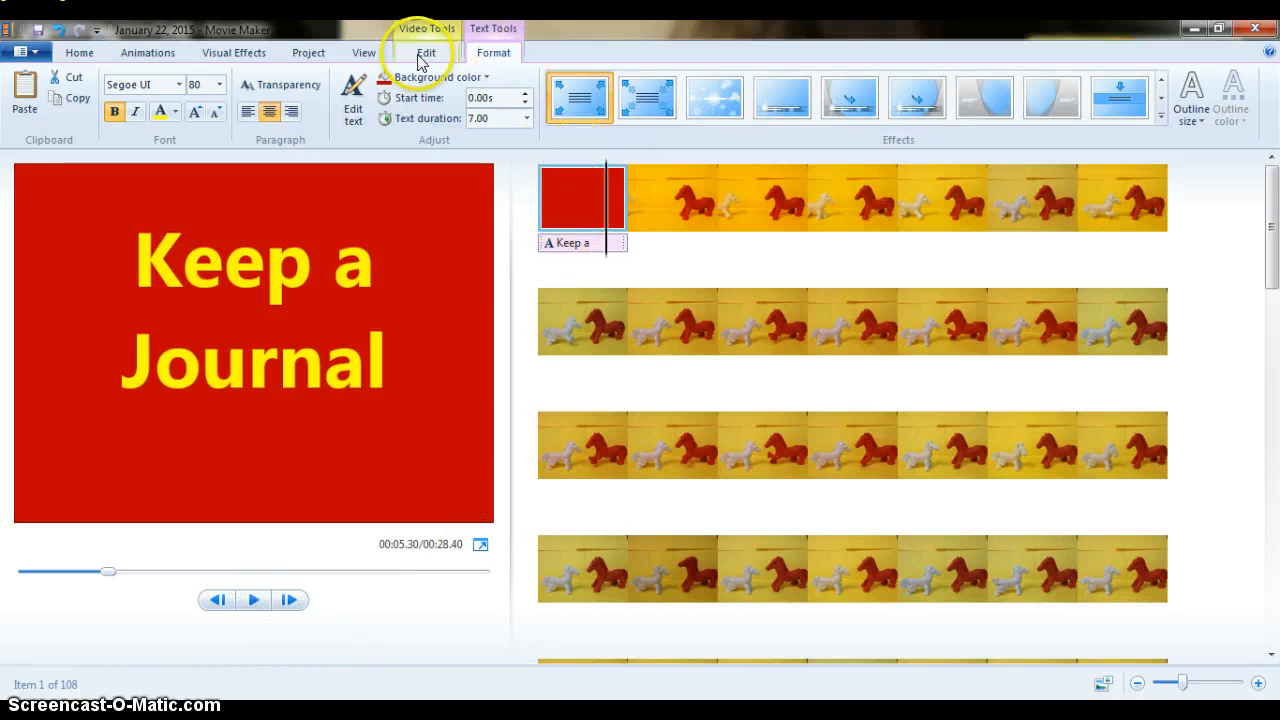
pyautogui.click(527, 119)
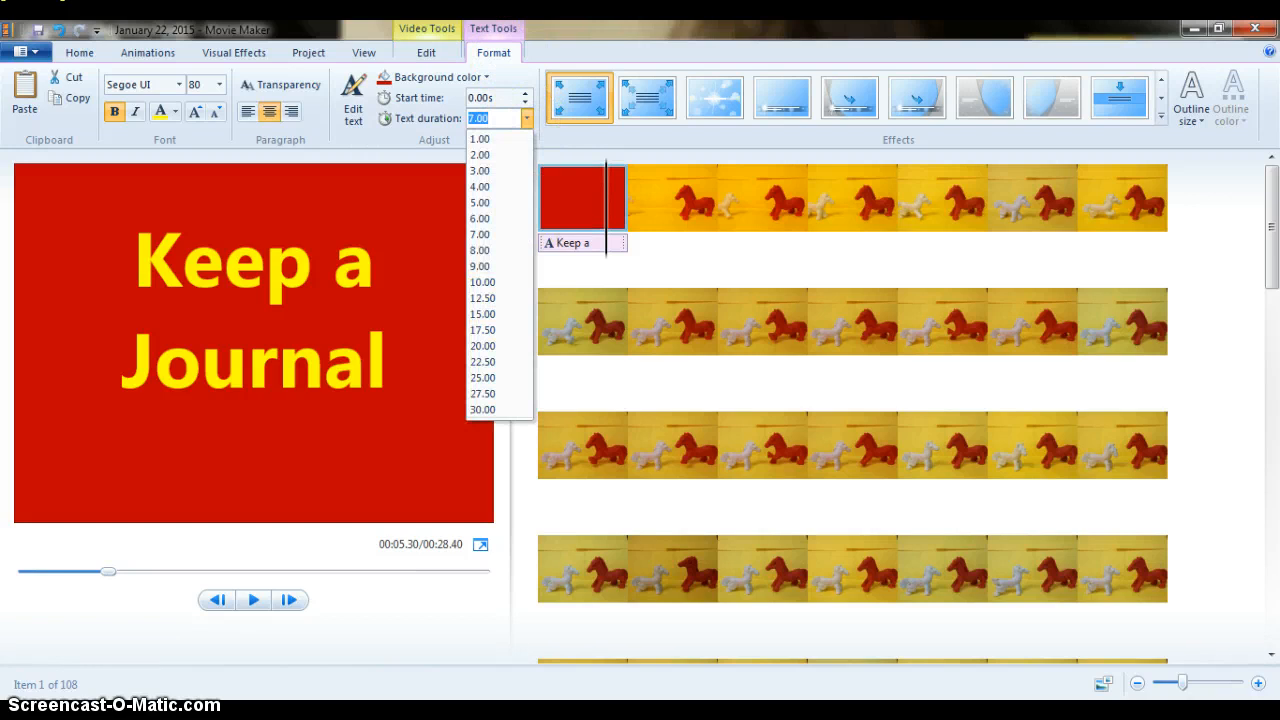
pyautogui.click(616, 26)
pyautogui.click(376, 356)
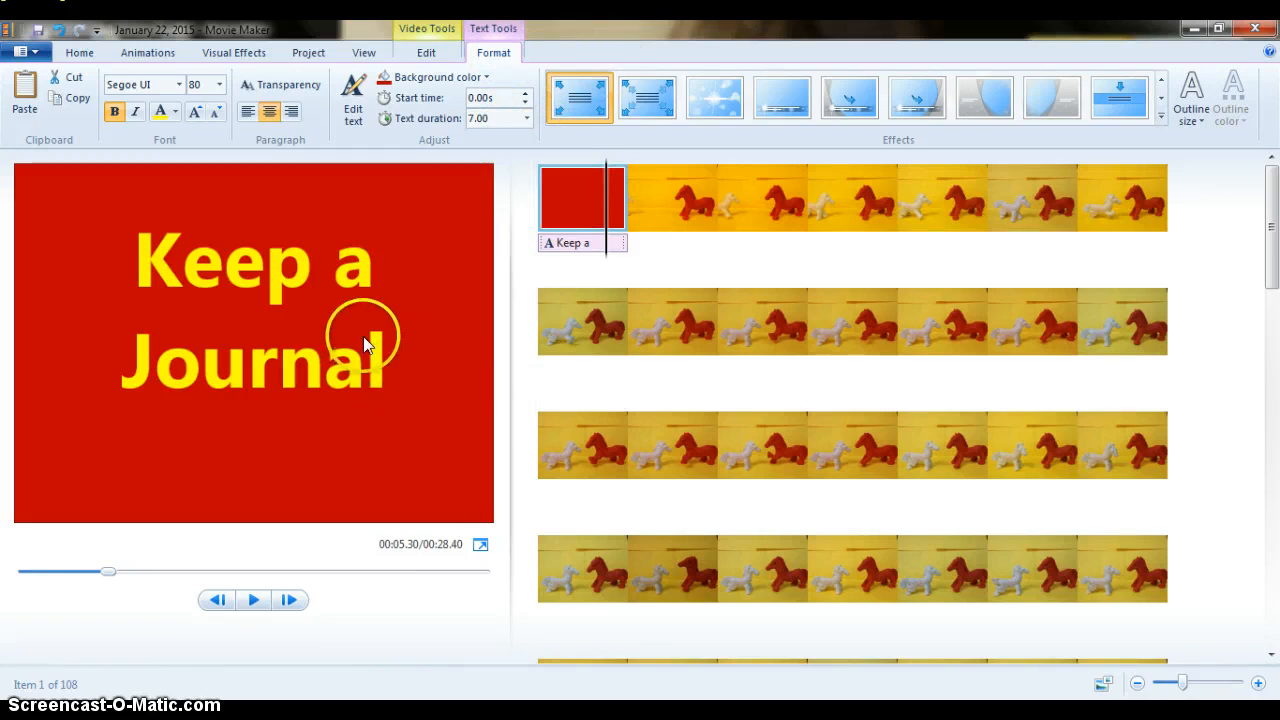
pyautogui.click(350, 359)
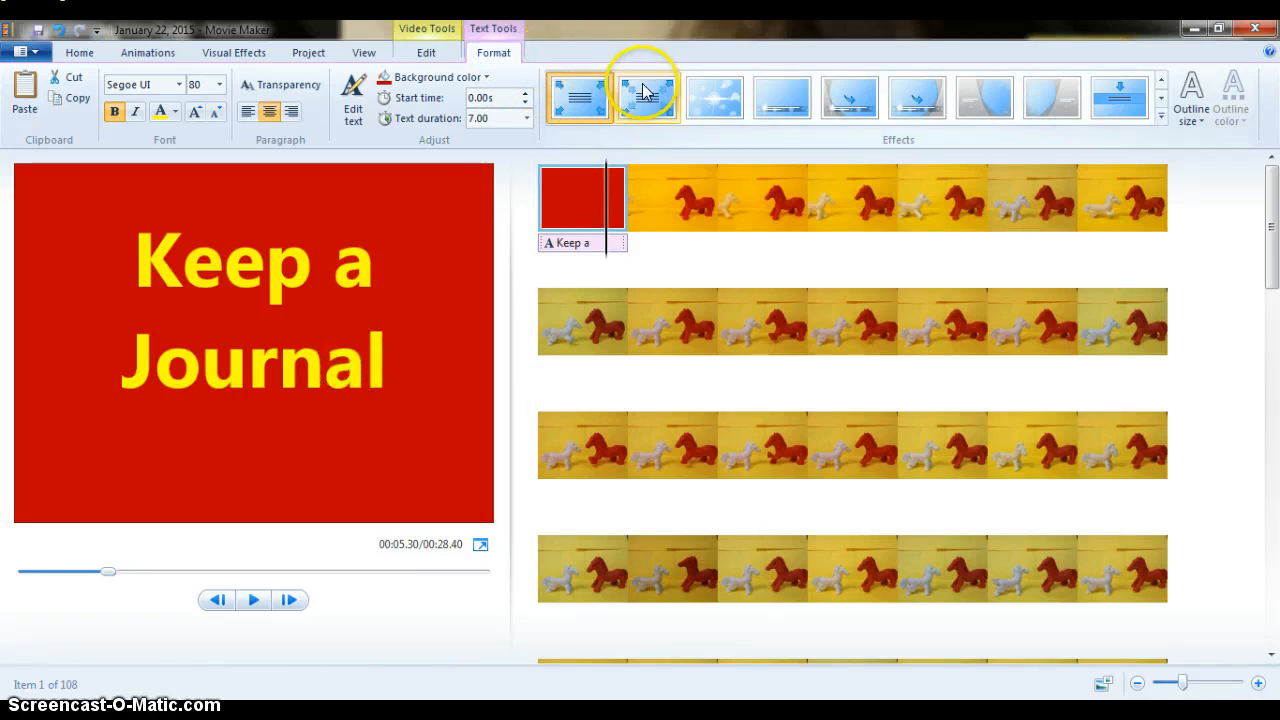
# Try the first Cinematic text effect on the title, and apply the fifth Cinematic effect with the grey curved shape instead
pyautogui.click(700, 98)
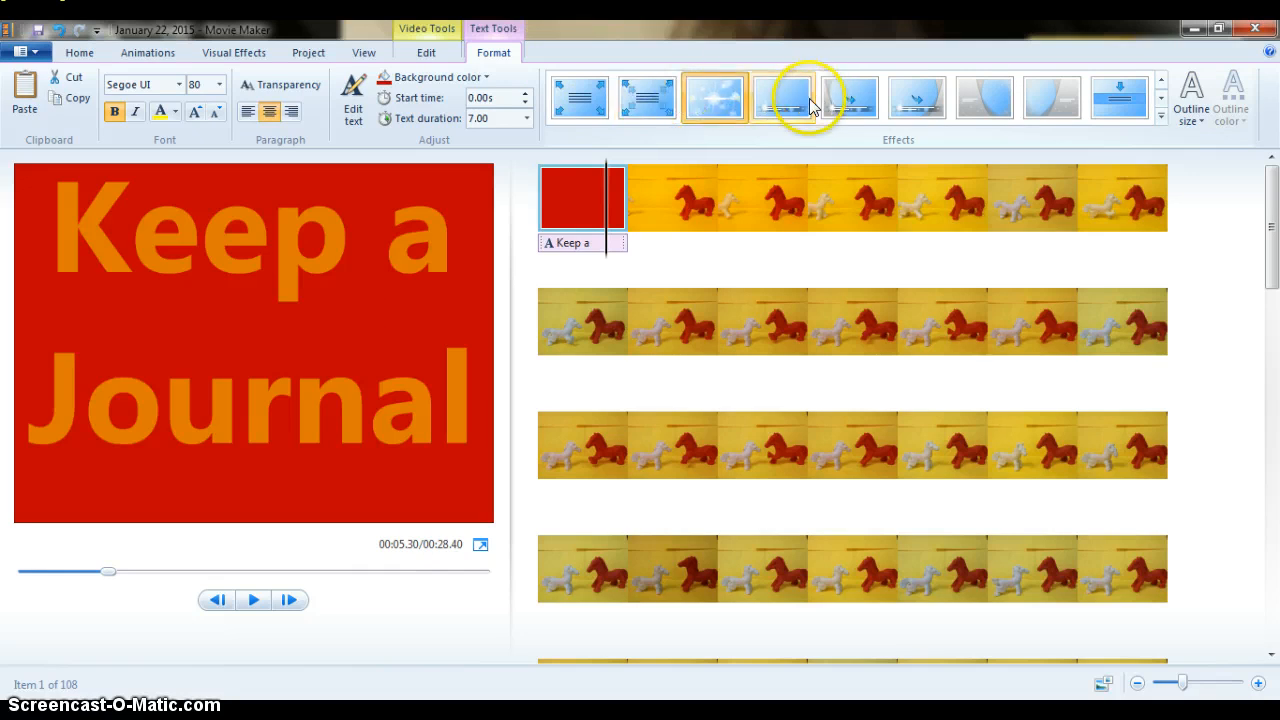
pyautogui.click(990, 100)
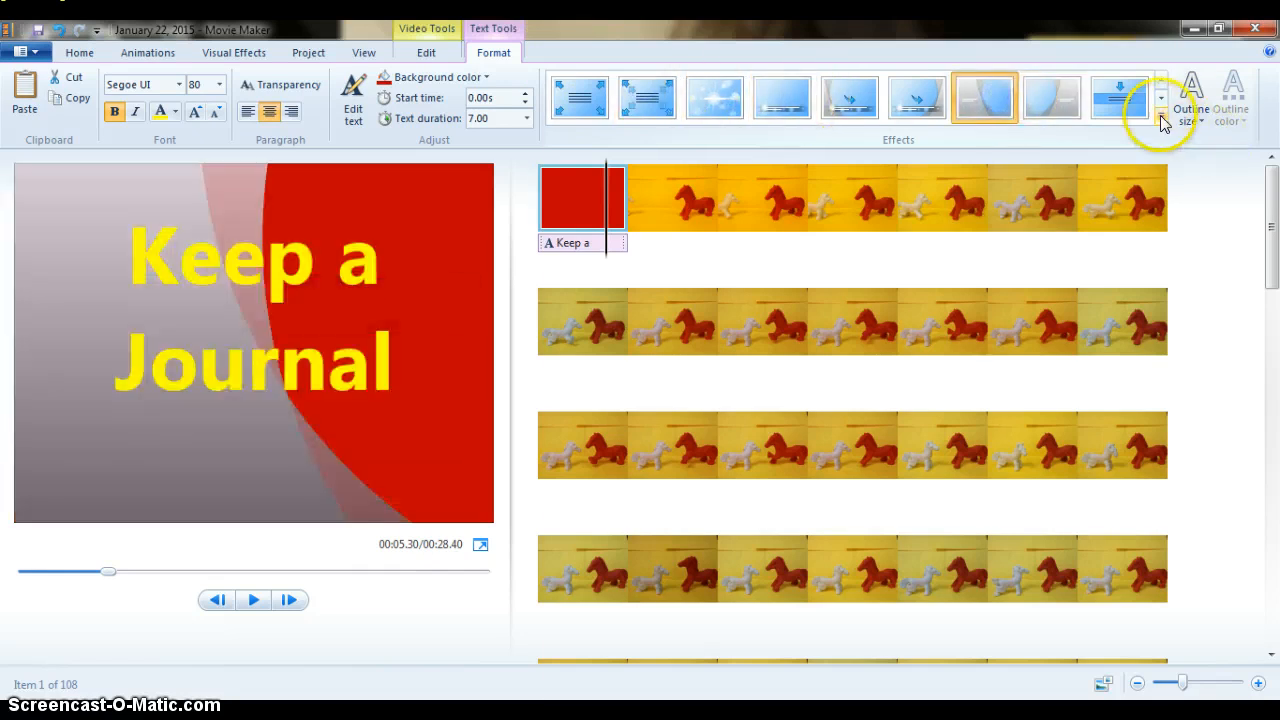
pyautogui.click(1161, 119)
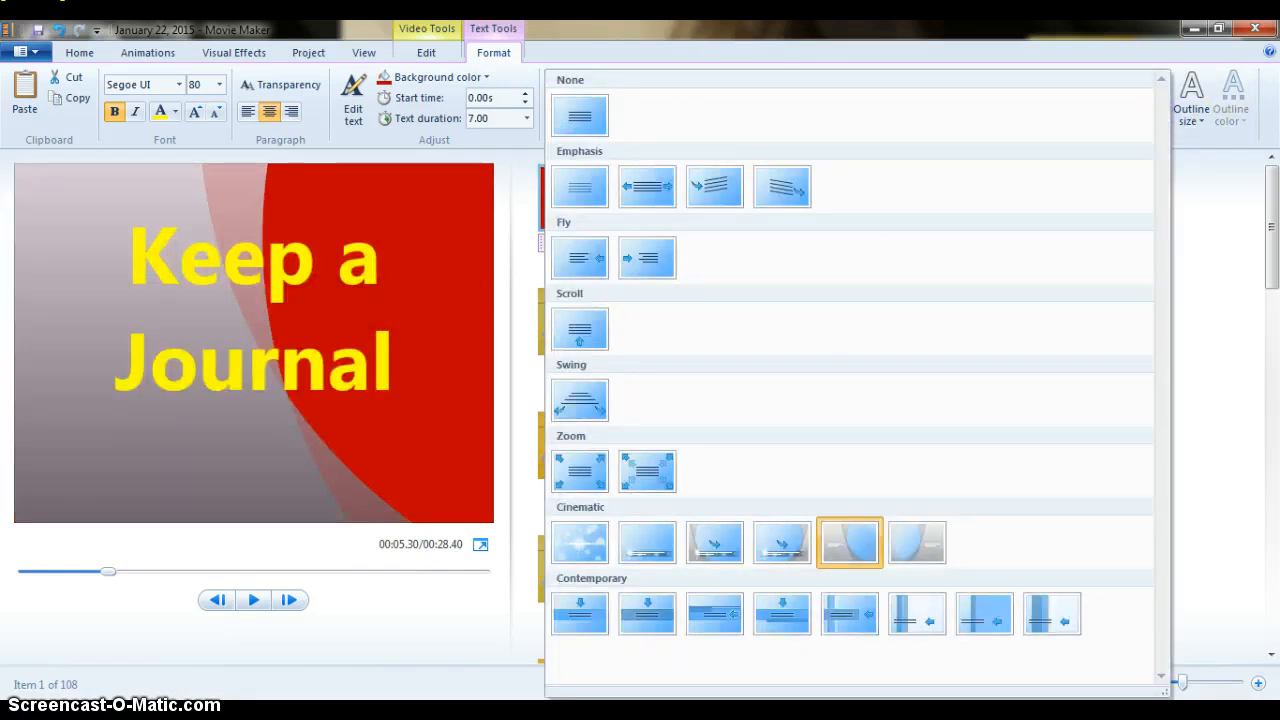
pyautogui.click(631, 28)
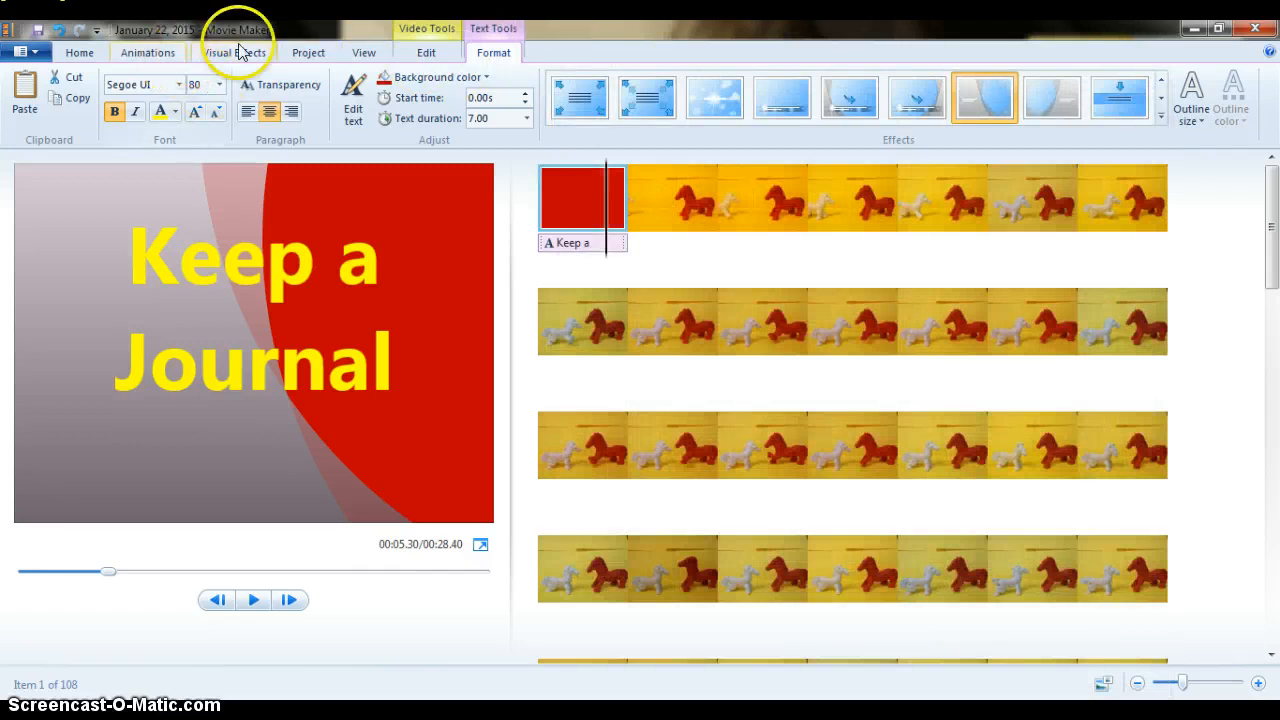
# Browse the Mirror and the Motions and Fades visual effects for the first photo, previewing Pixelate
pyautogui.click(232, 52)
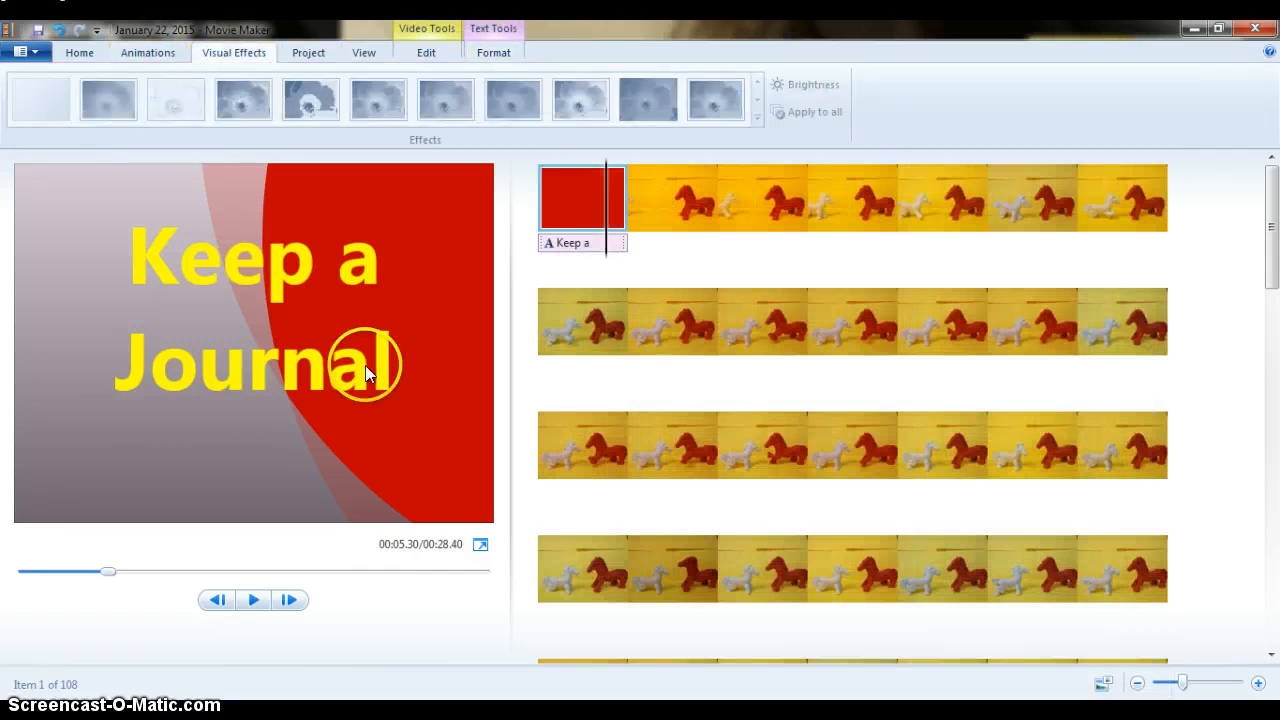
pyautogui.click(706, 193)
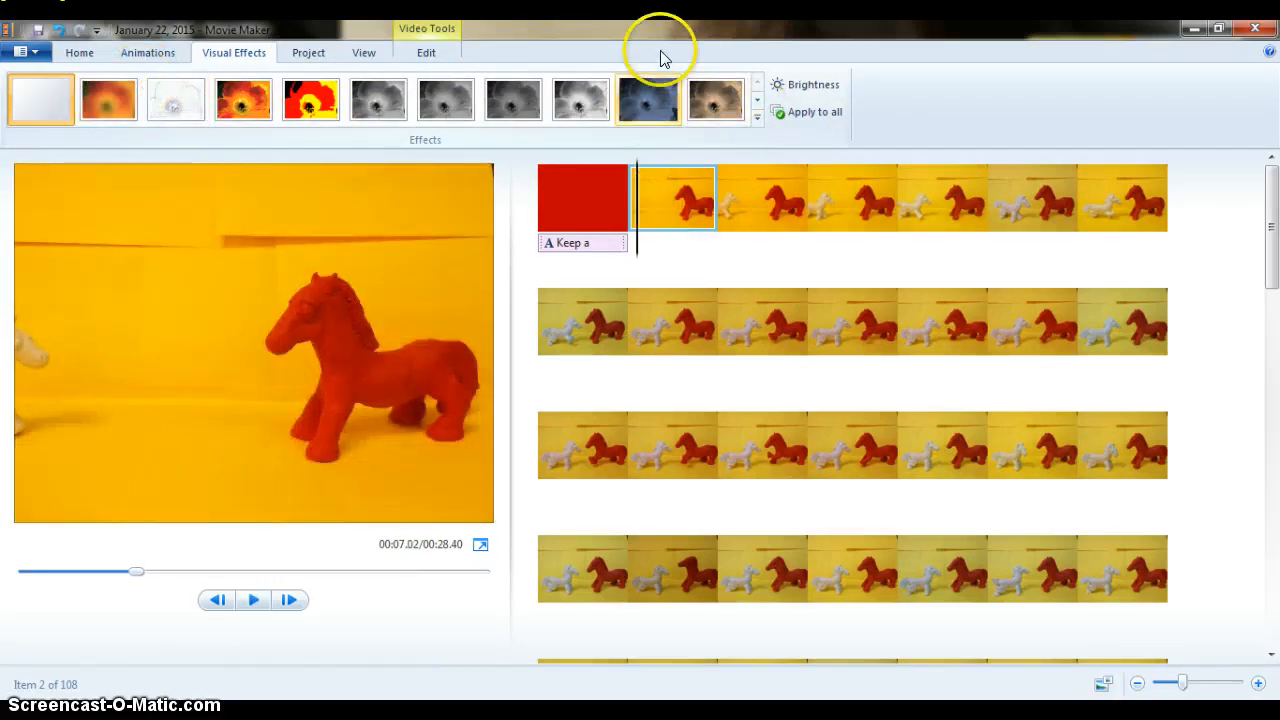
pyautogui.click(757, 121)
pyautogui.moveTo(754, 135); pyautogui.dragTo(748, 190)
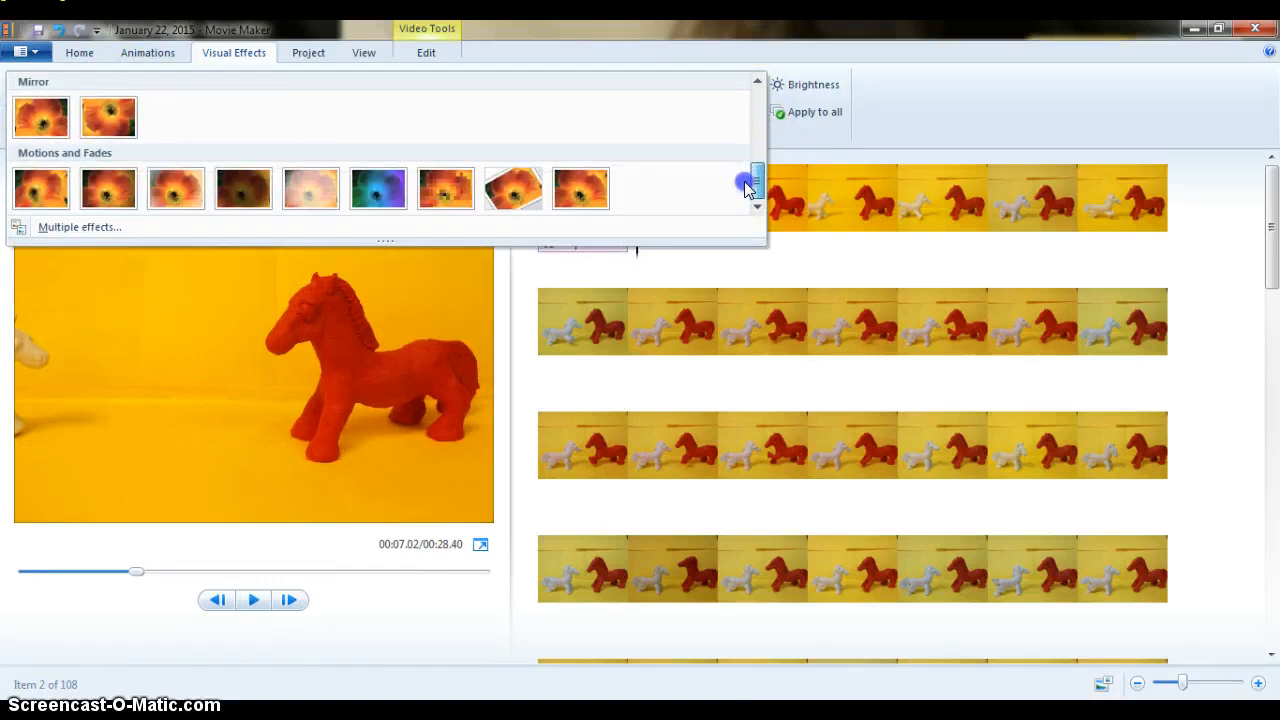
pyautogui.click(430, 185)
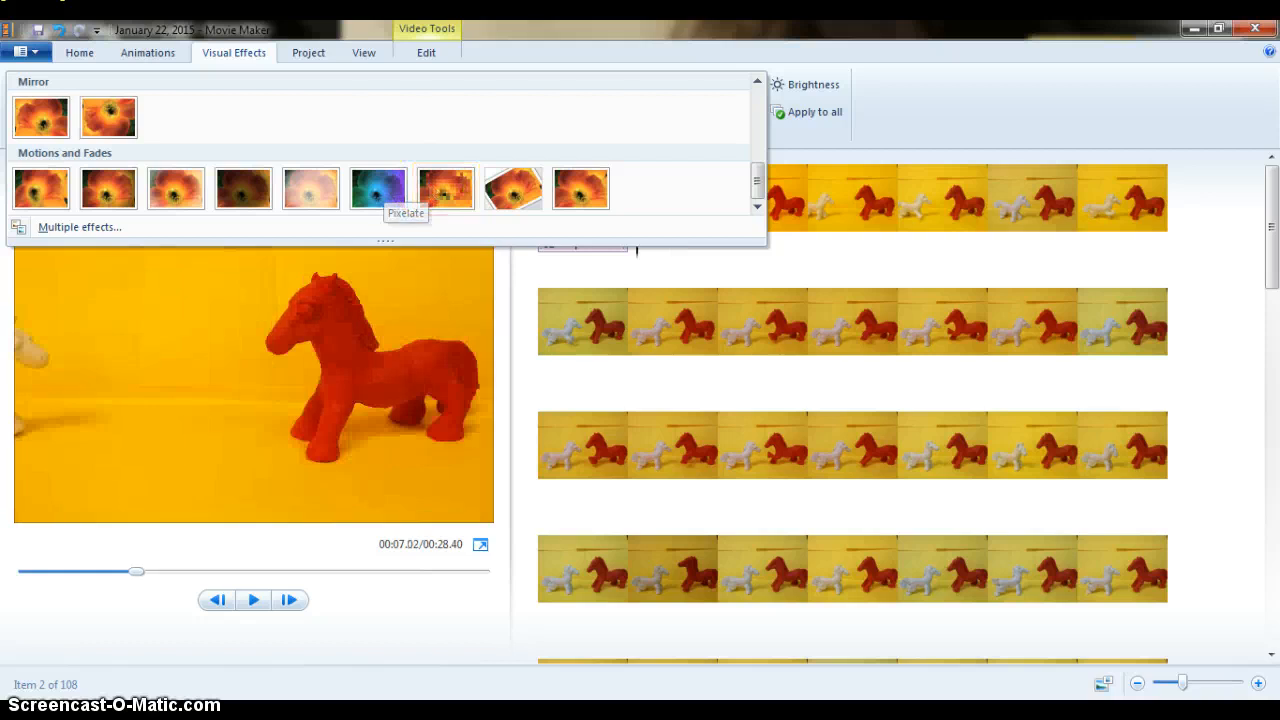
pyautogui.click(1123, 197)
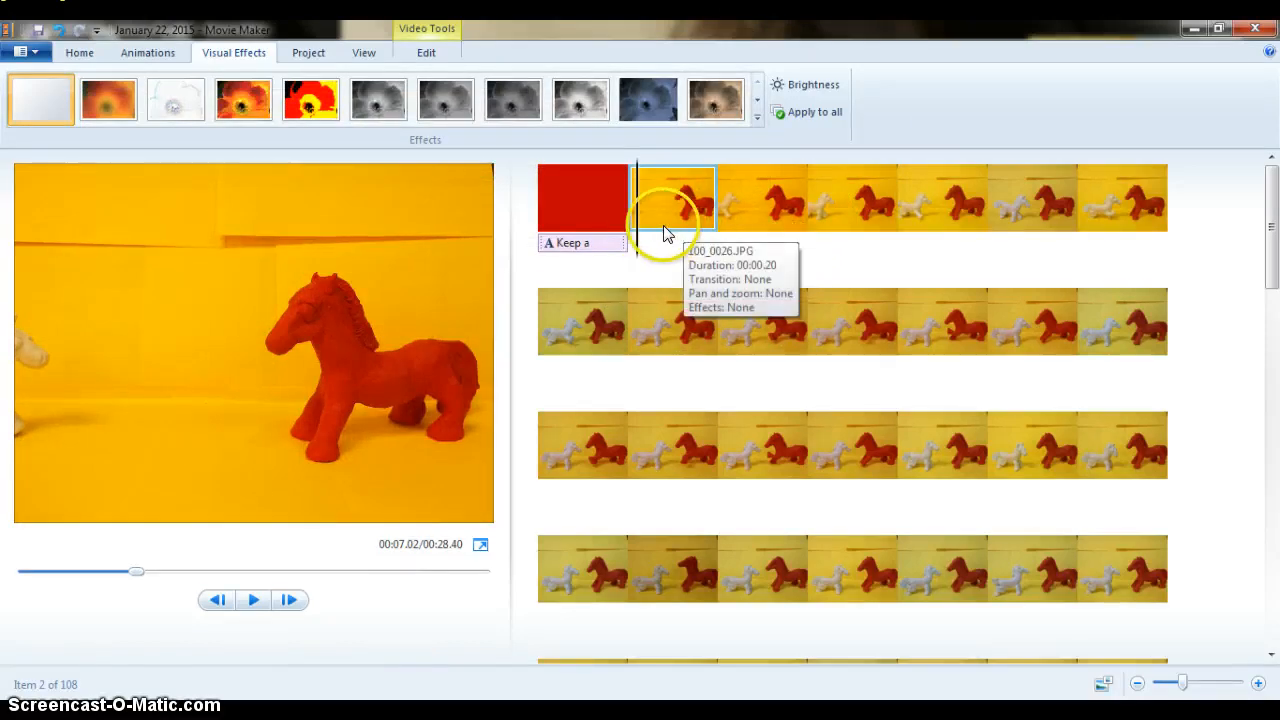
# Duplicate the last five photos at the end of the movie
pyautogui.moveTo(1270, 214); pyautogui.dragTo(1272, 618)
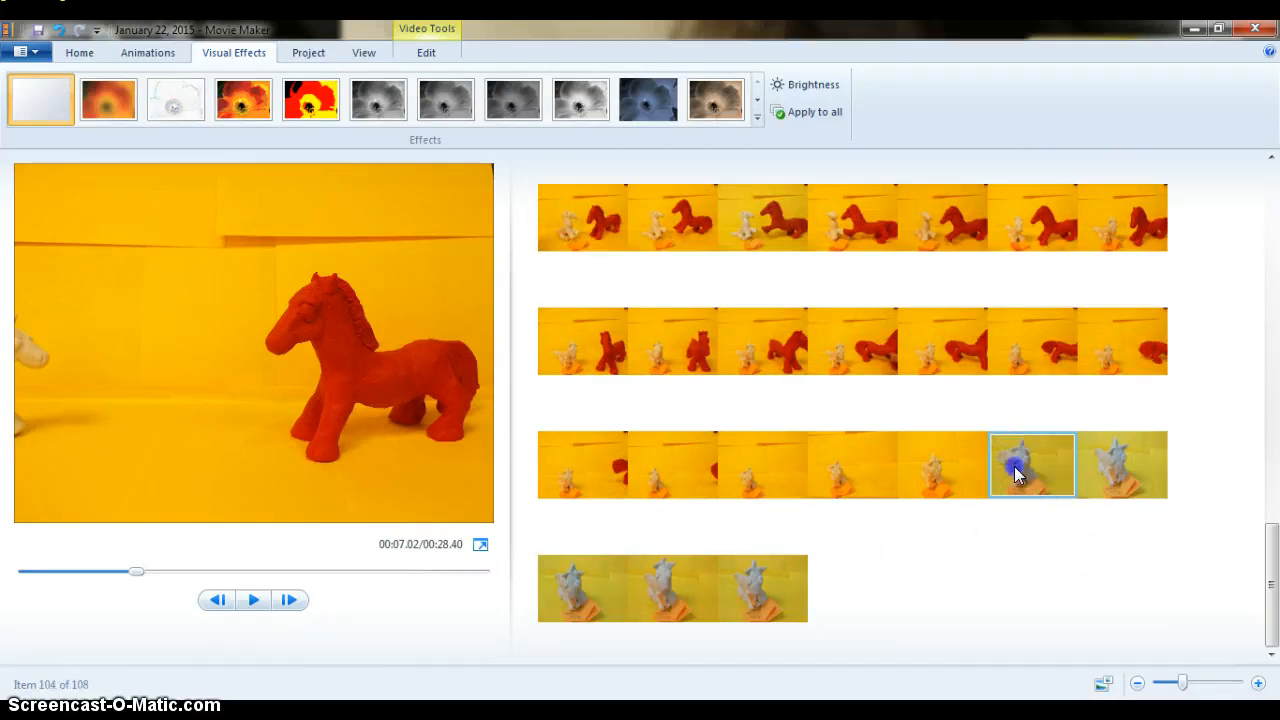
pyautogui.moveTo(1015, 467); pyautogui.dragTo(576, 578)
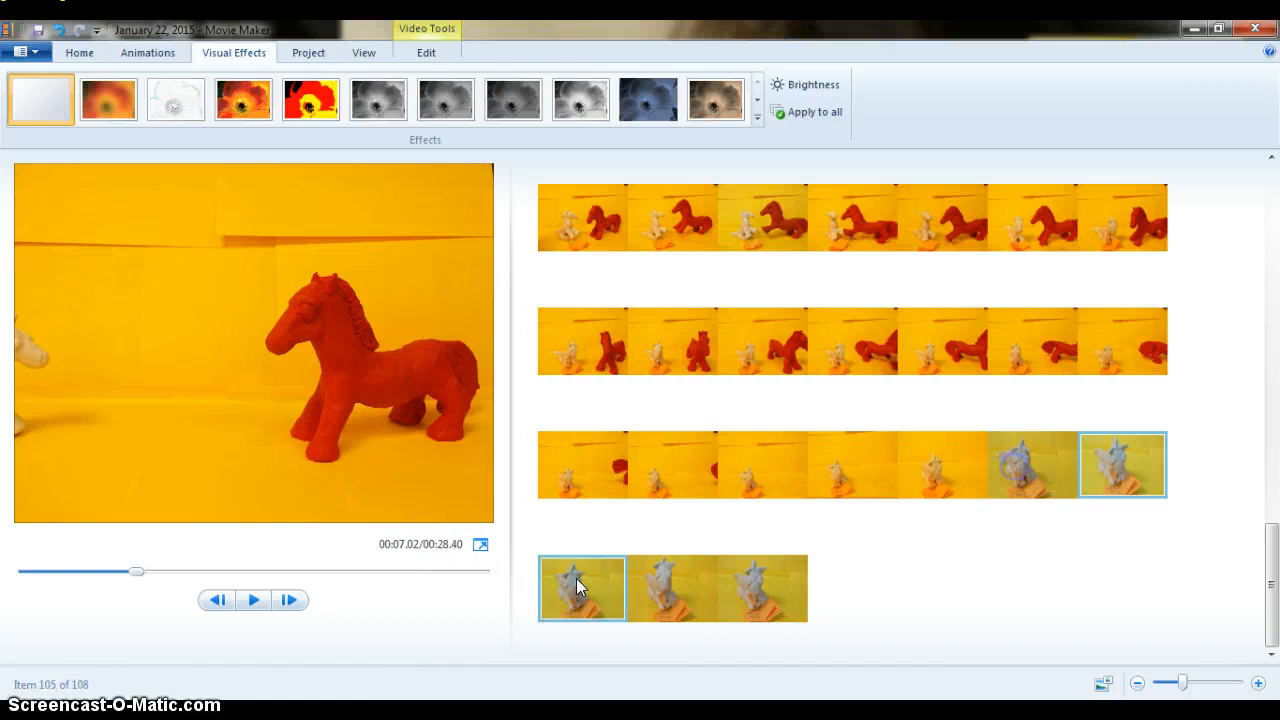
pyautogui.moveTo(1025, 457); pyautogui.dragTo(548, 610)
pyautogui.click(1050, 463)
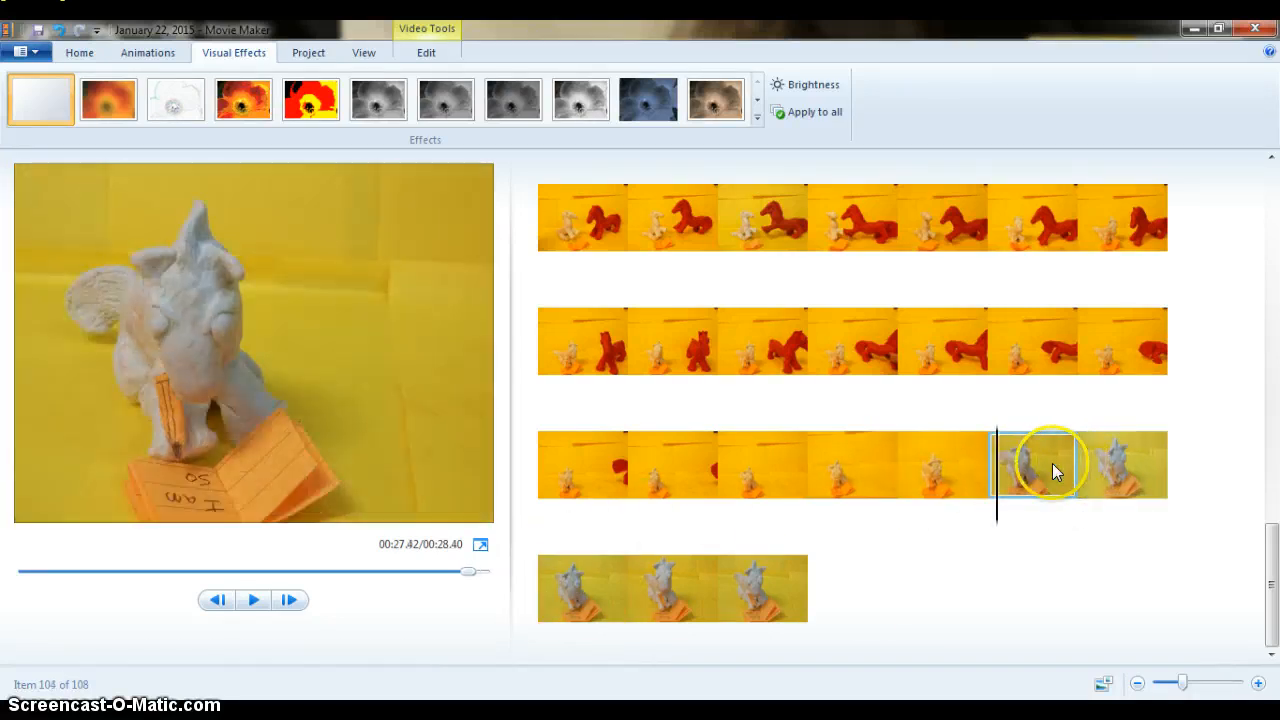
pyautogui.keyDown('shift'); pyautogui.click(790, 600); pyautogui.keyUp('shift')
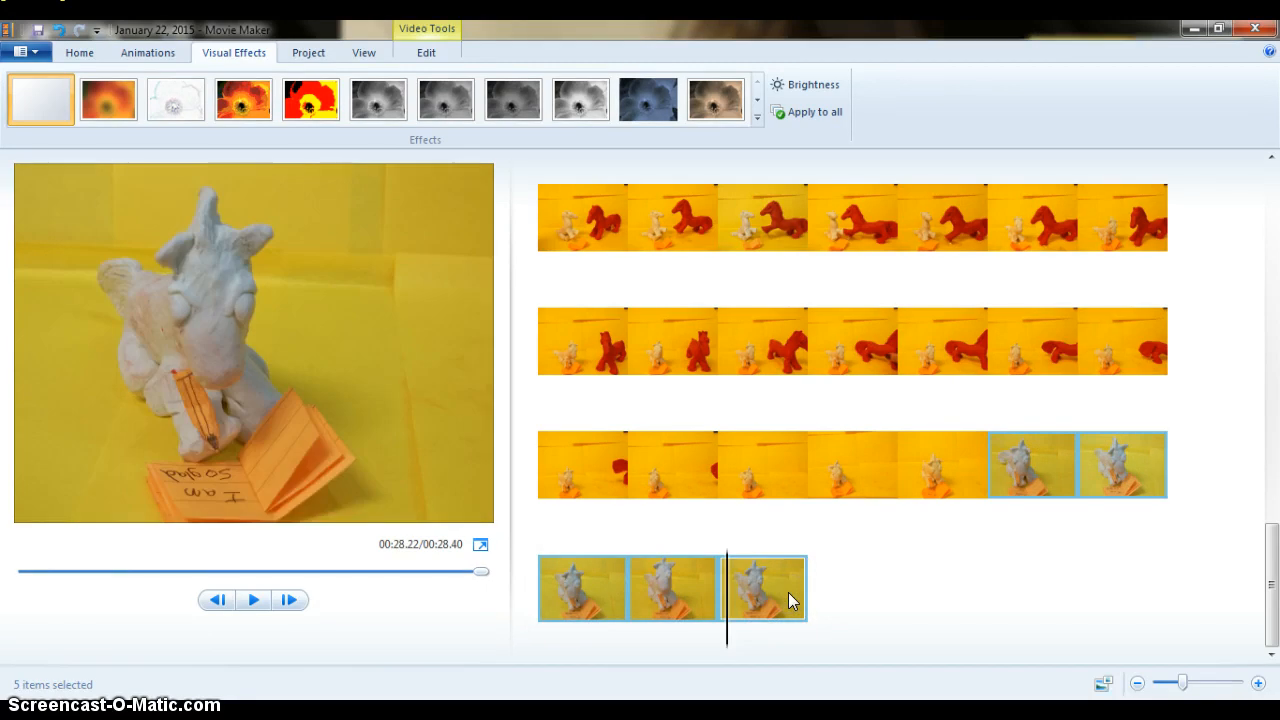
pyautogui.hotkey('ctrl', 'v')
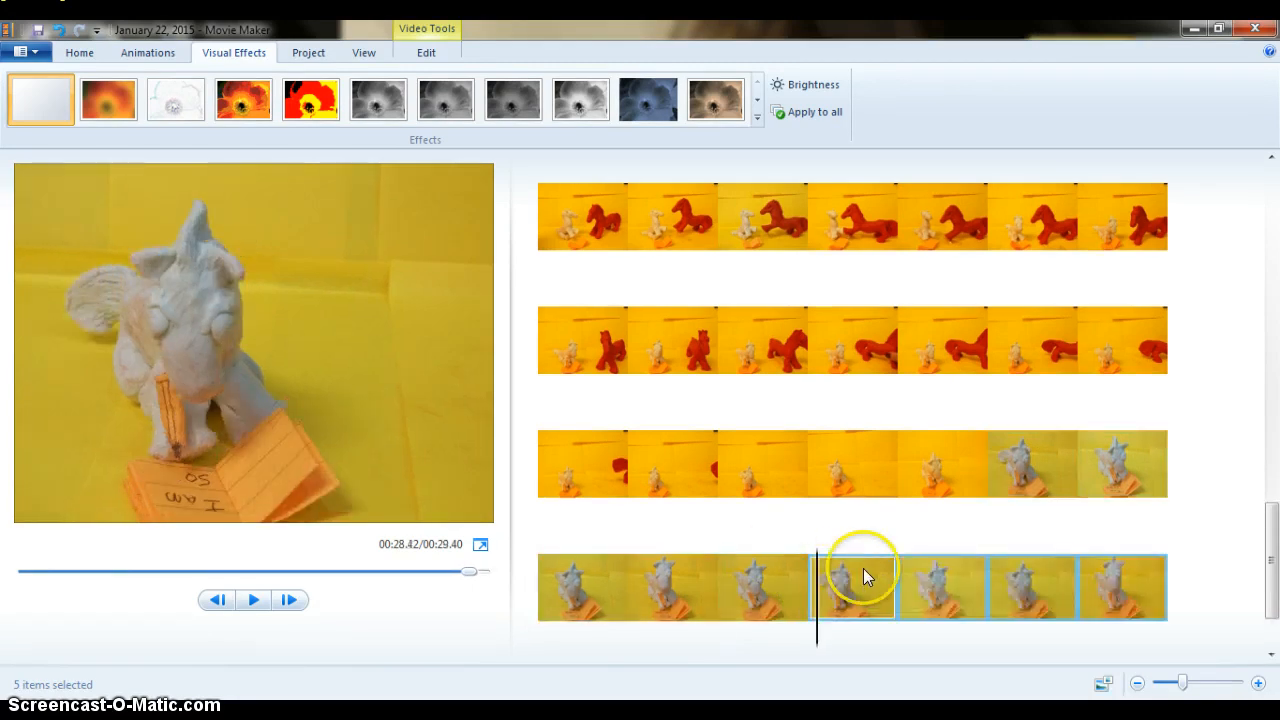
# Apply the Pixelate visual effect to the first four of the duplicated closing photos
pyautogui.click(817, 580)
pyautogui.keyDown('shift'); pyautogui.click(1135, 595); pyautogui.keyUp('shift')
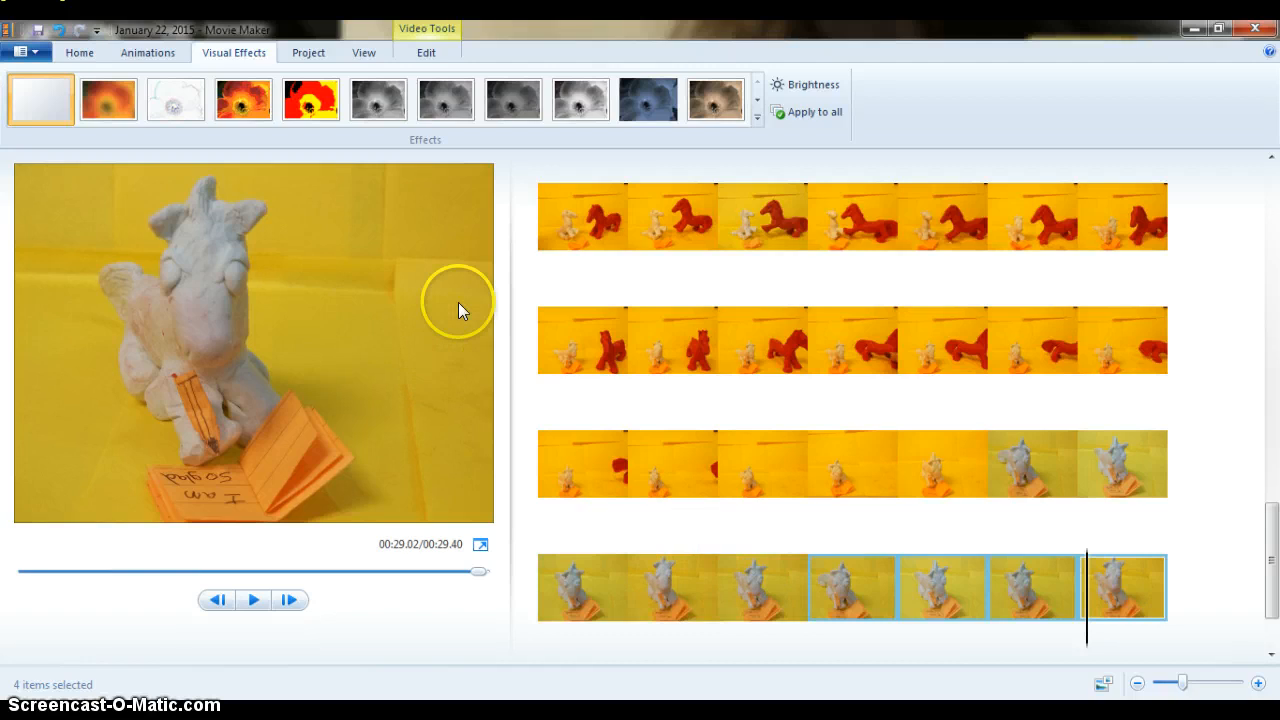
pyautogui.click(755, 114)
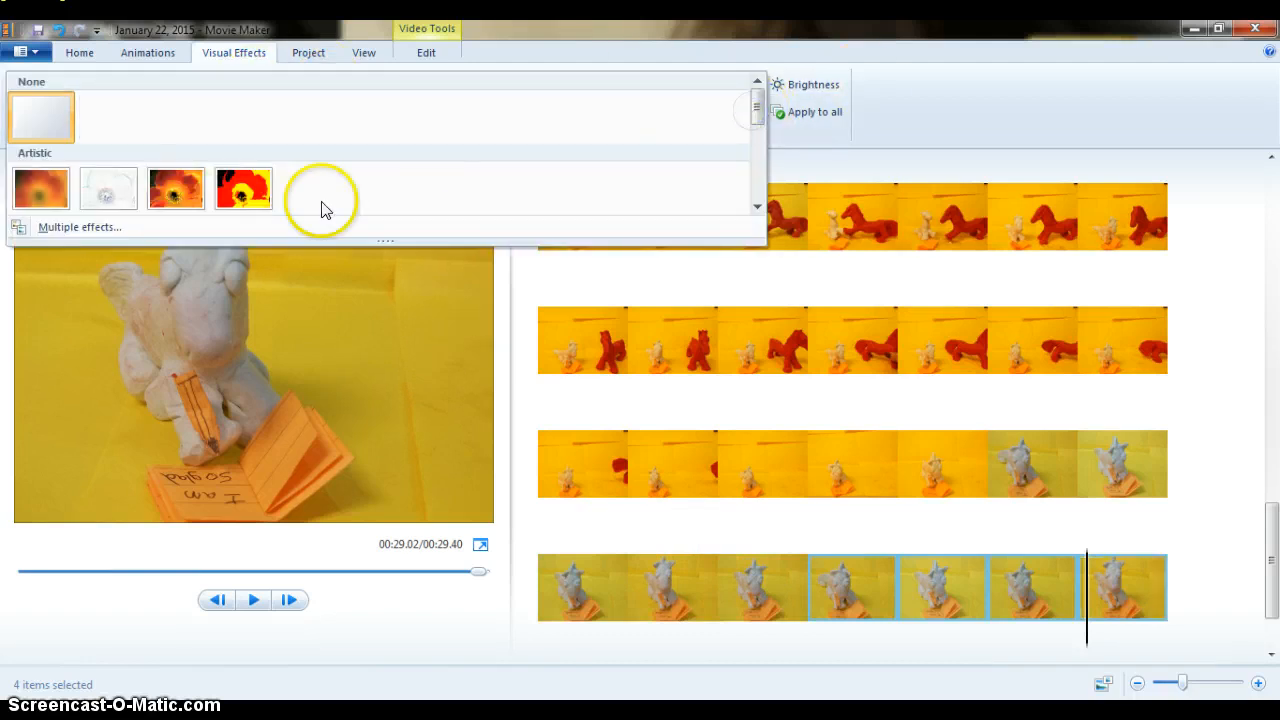
pyautogui.moveTo(749, 109); pyautogui.dragTo(749, 194)
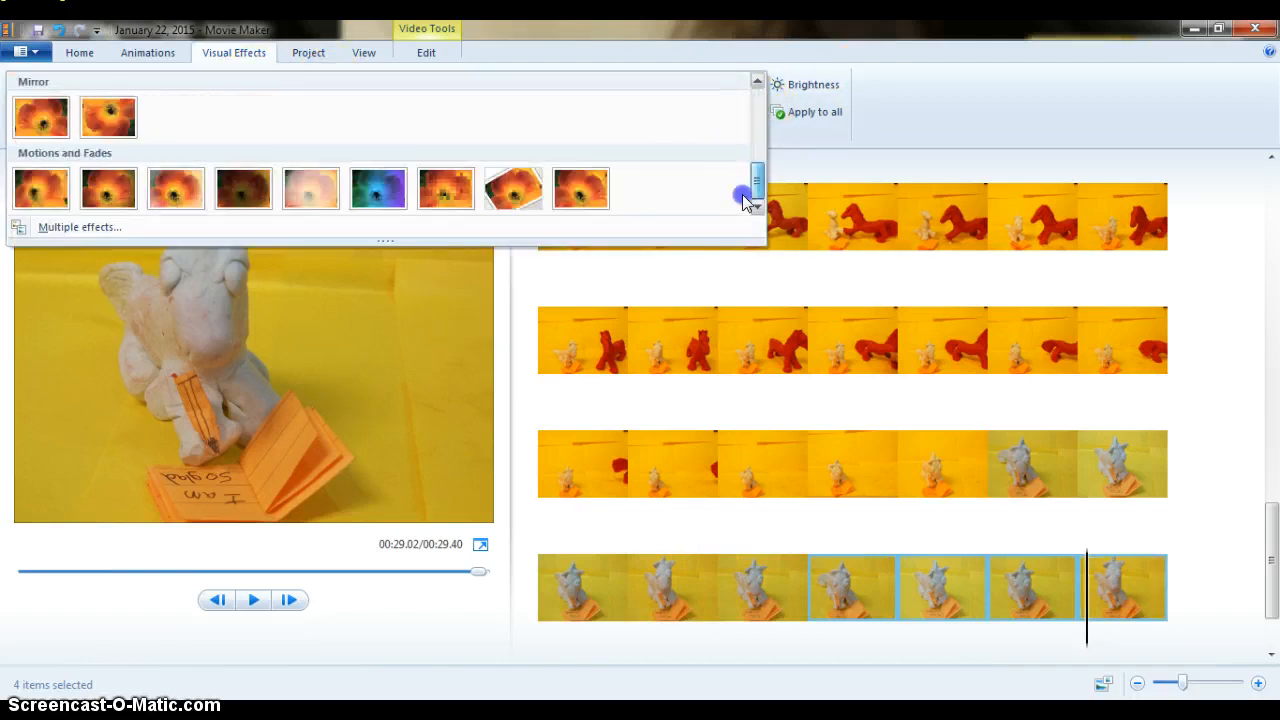
pyautogui.click(463, 195)
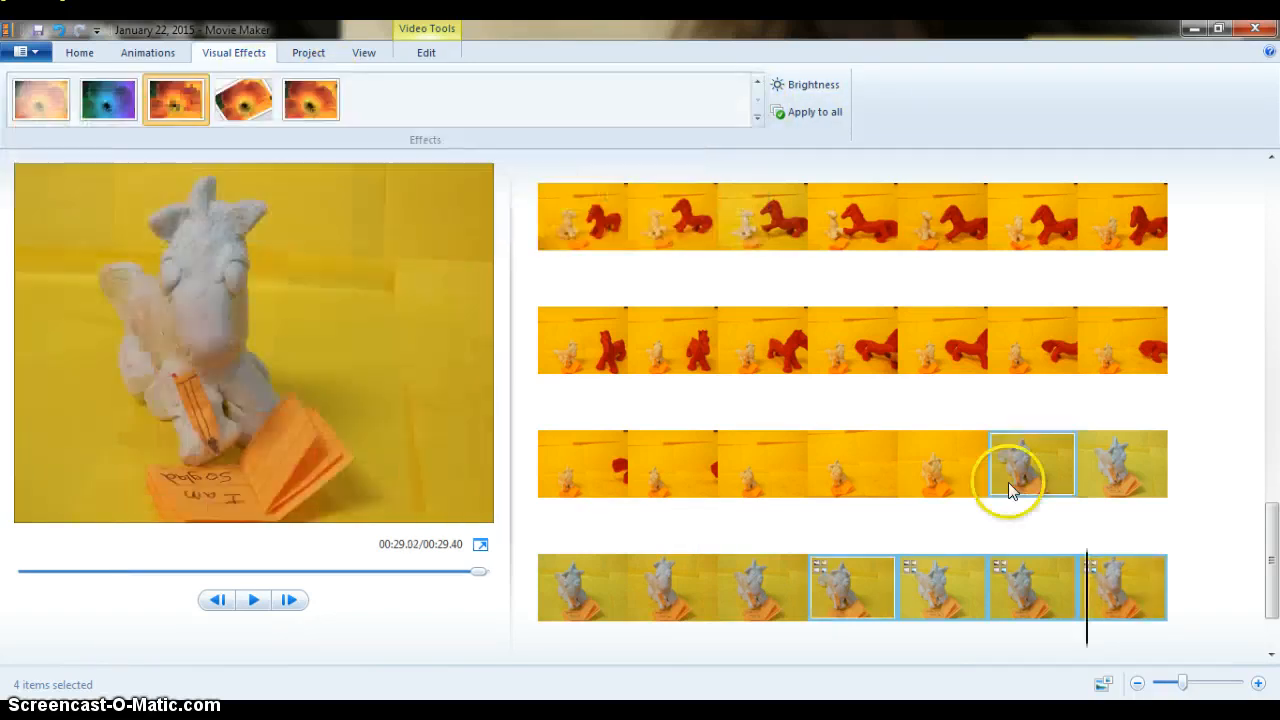
# Add a credits slide at the end with the spaced lines "Image Credit:", "Director -" and "Voice -" under the CREDITS heading
pyautogui.click(1126, 613)
pyautogui.click(79, 52)
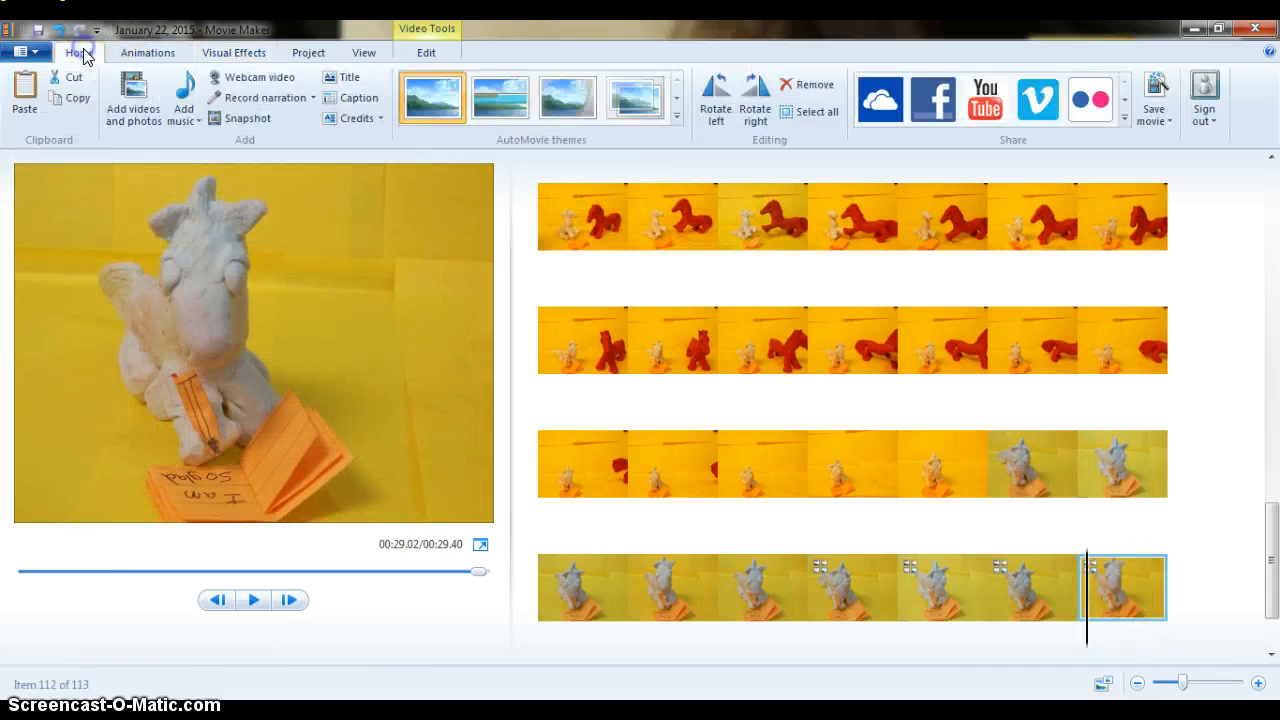
pyautogui.click(359, 118)
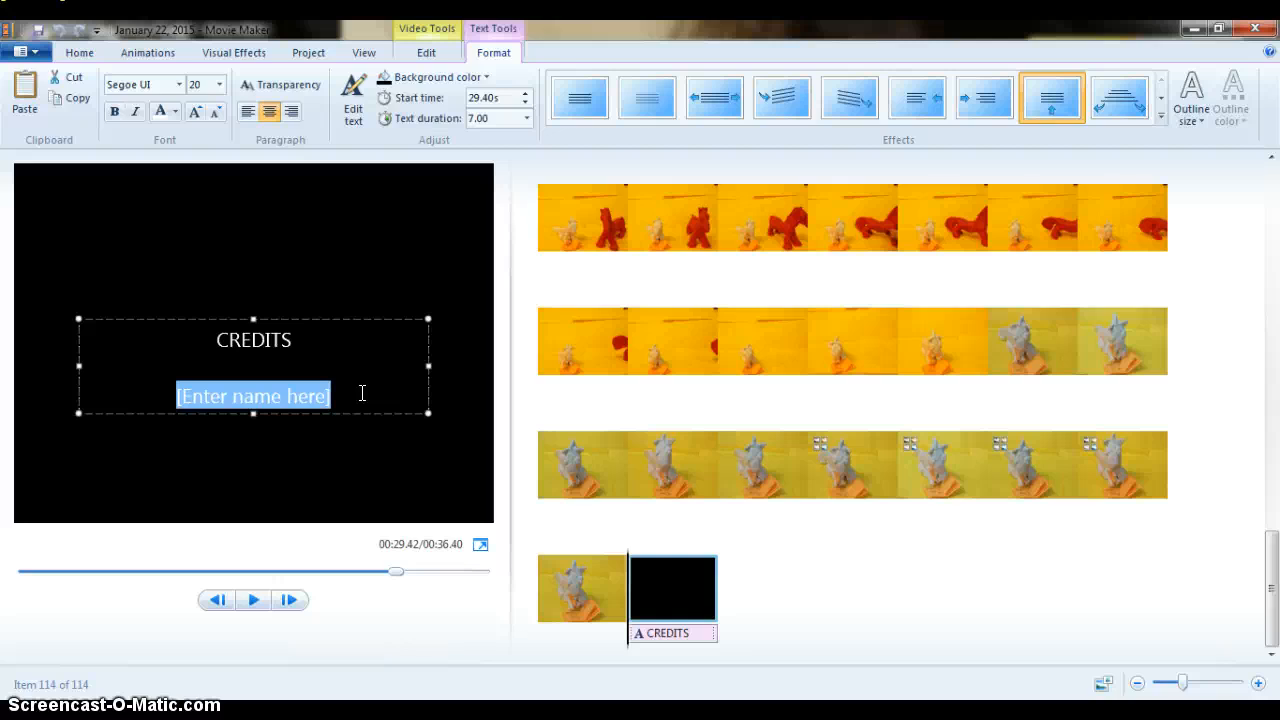
pyautogui.write('Image Credit:')
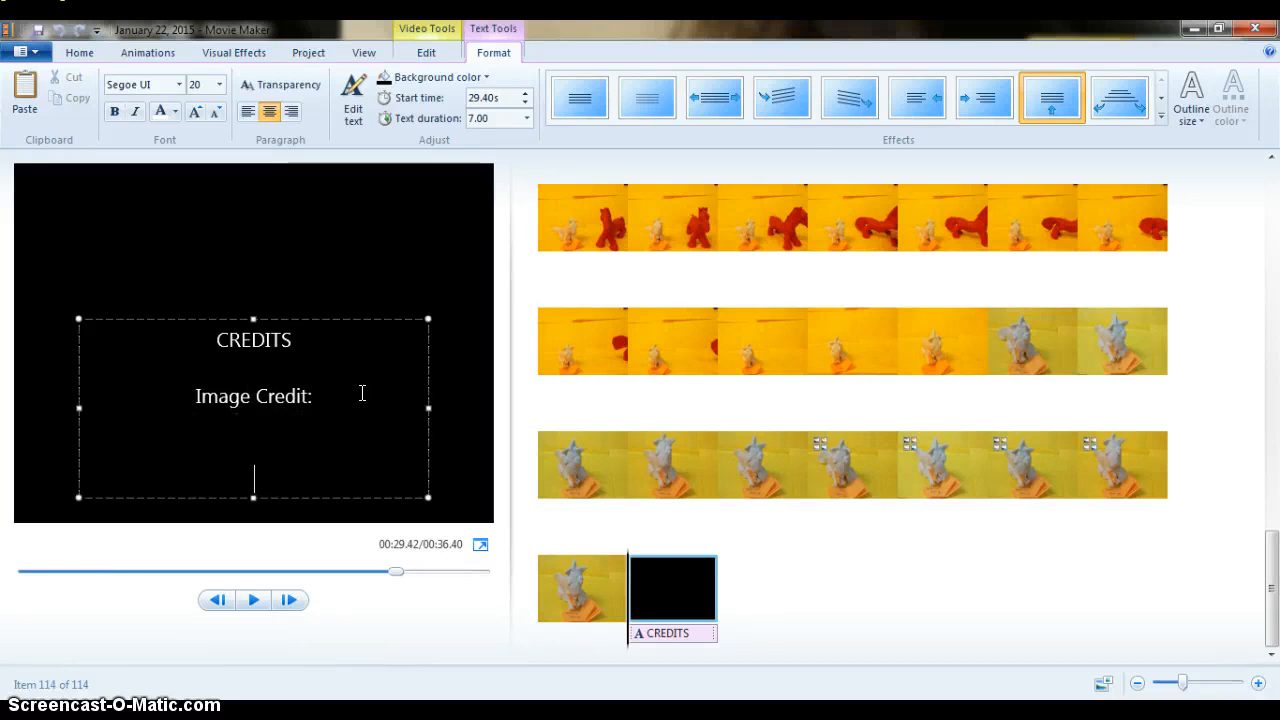
pyautogui.press('Return')
pyautogui.press('Return')
pyautogui.press('Return')
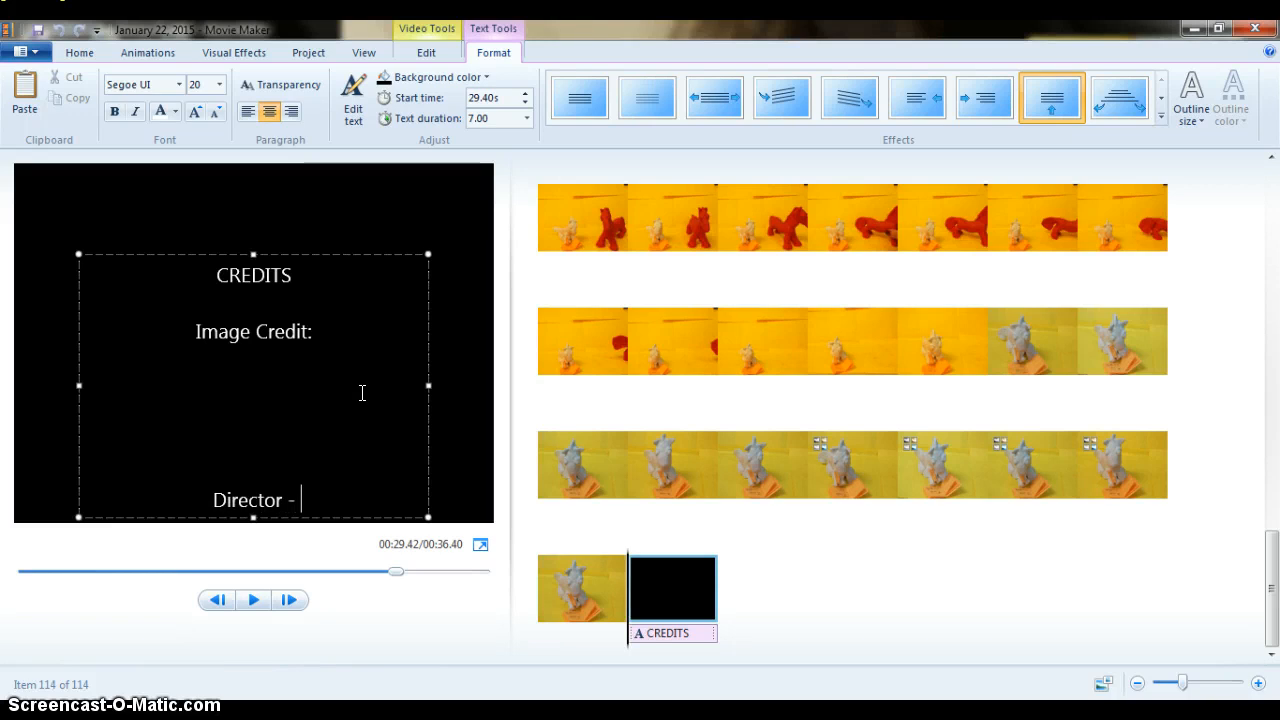
pyautogui.press('Return')
pyautogui.press('Return')
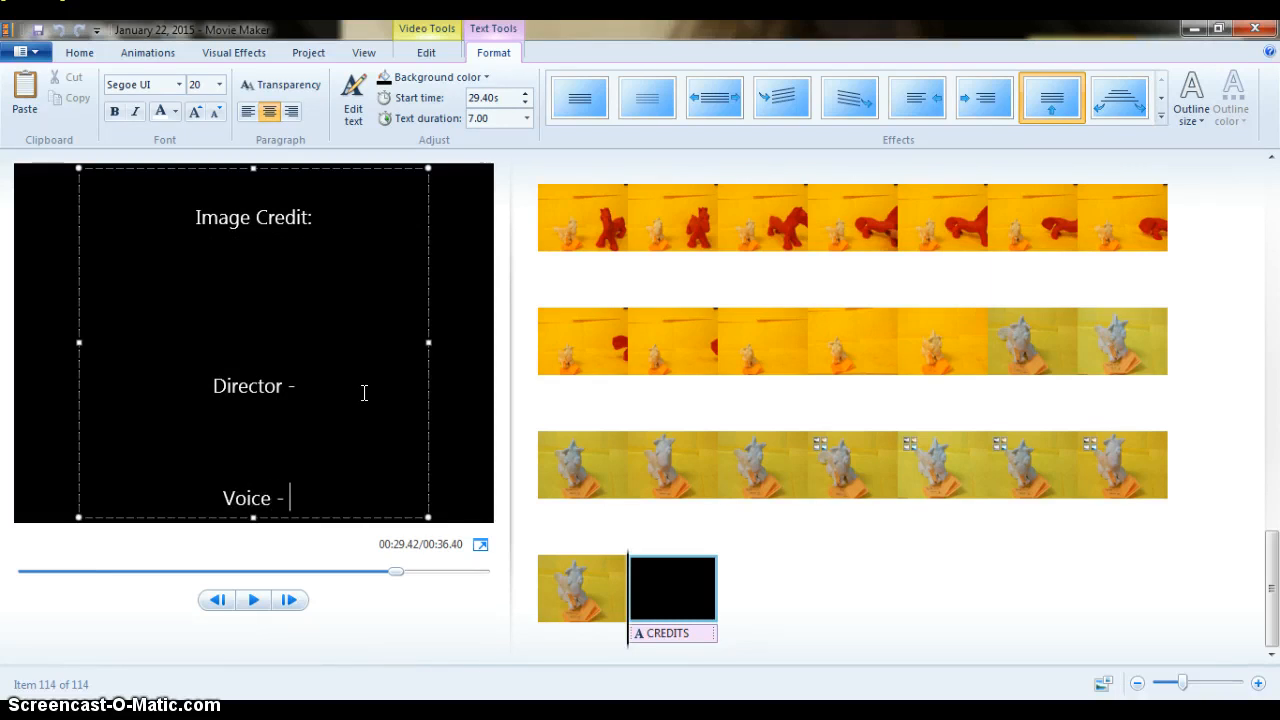
pyautogui.click(357, 637)
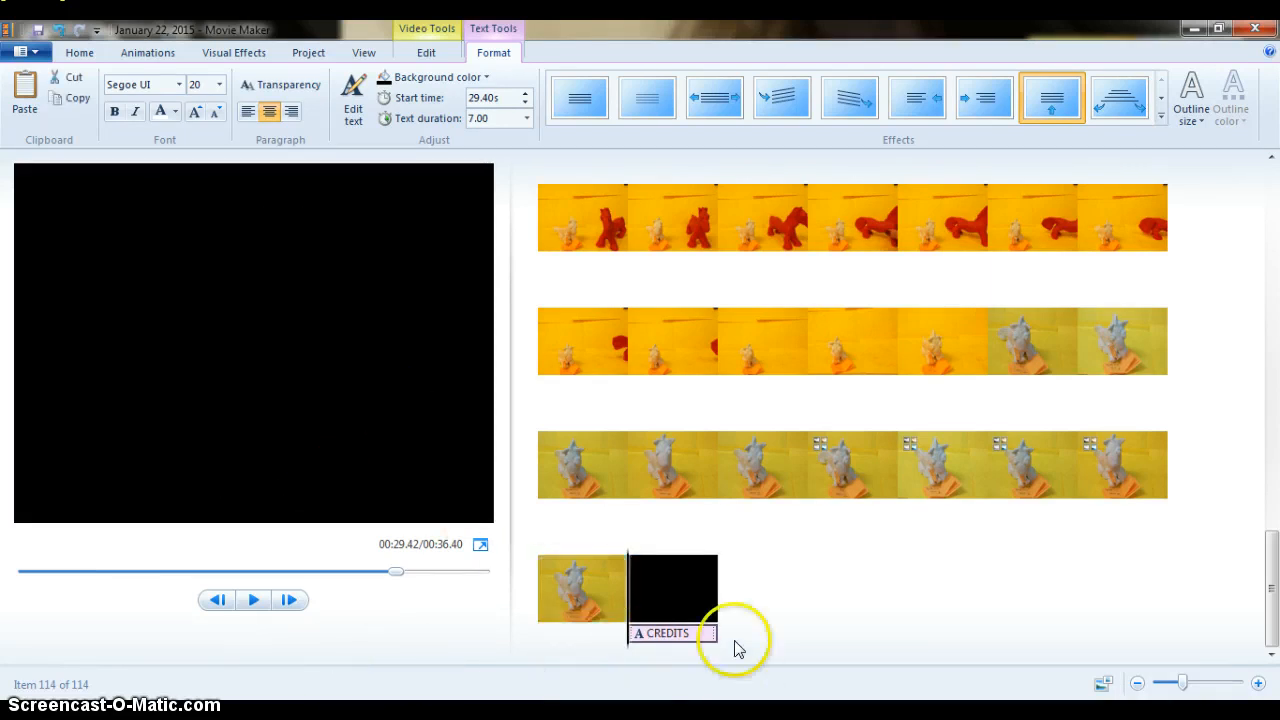
# Set both the credits slide's duration and its text duration to 15.00 seconds, and play the credits briefly to preview the scrolling
pyautogui.click(430, 50)
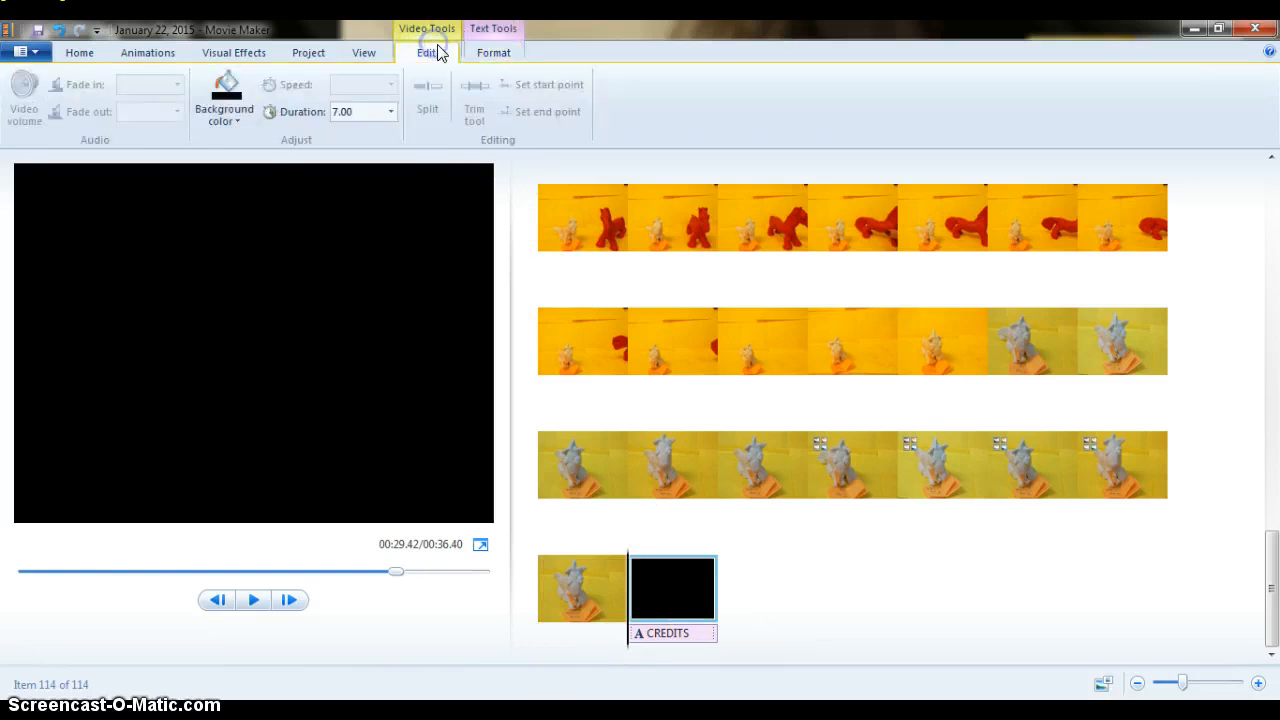
pyautogui.click(391, 111)
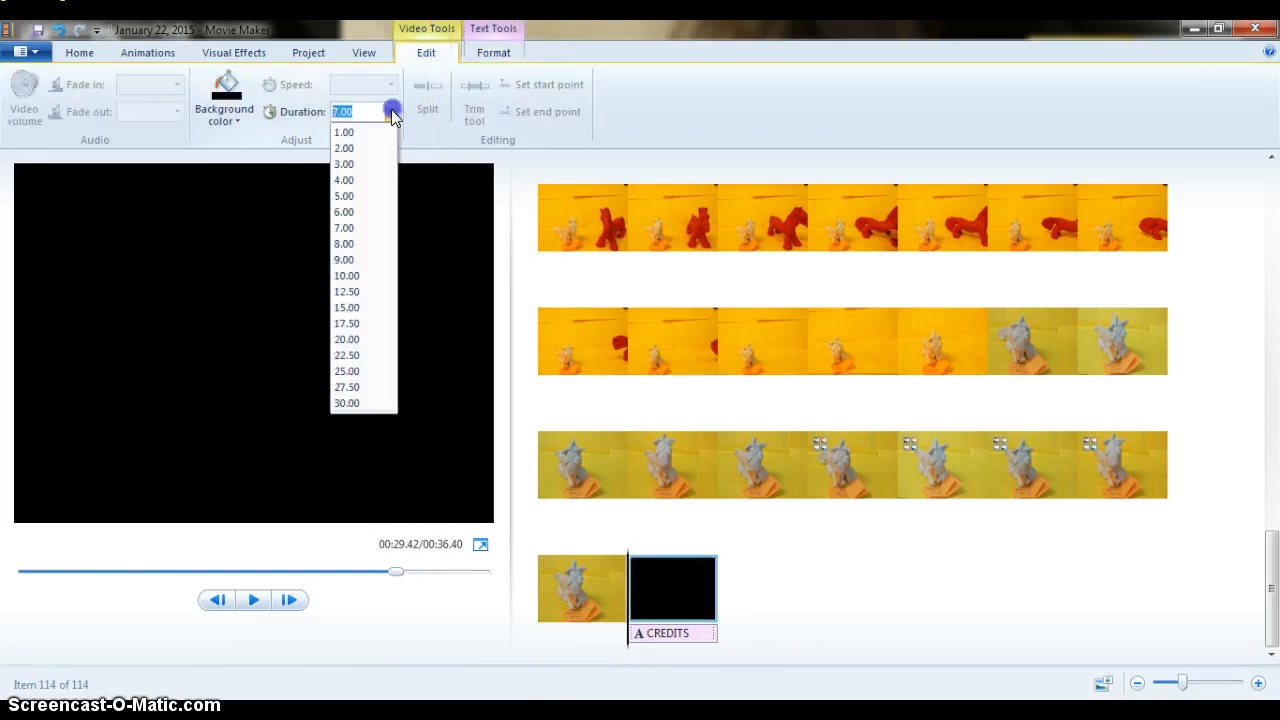
pyautogui.click(348, 308)
pyautogui.click(472, 50)
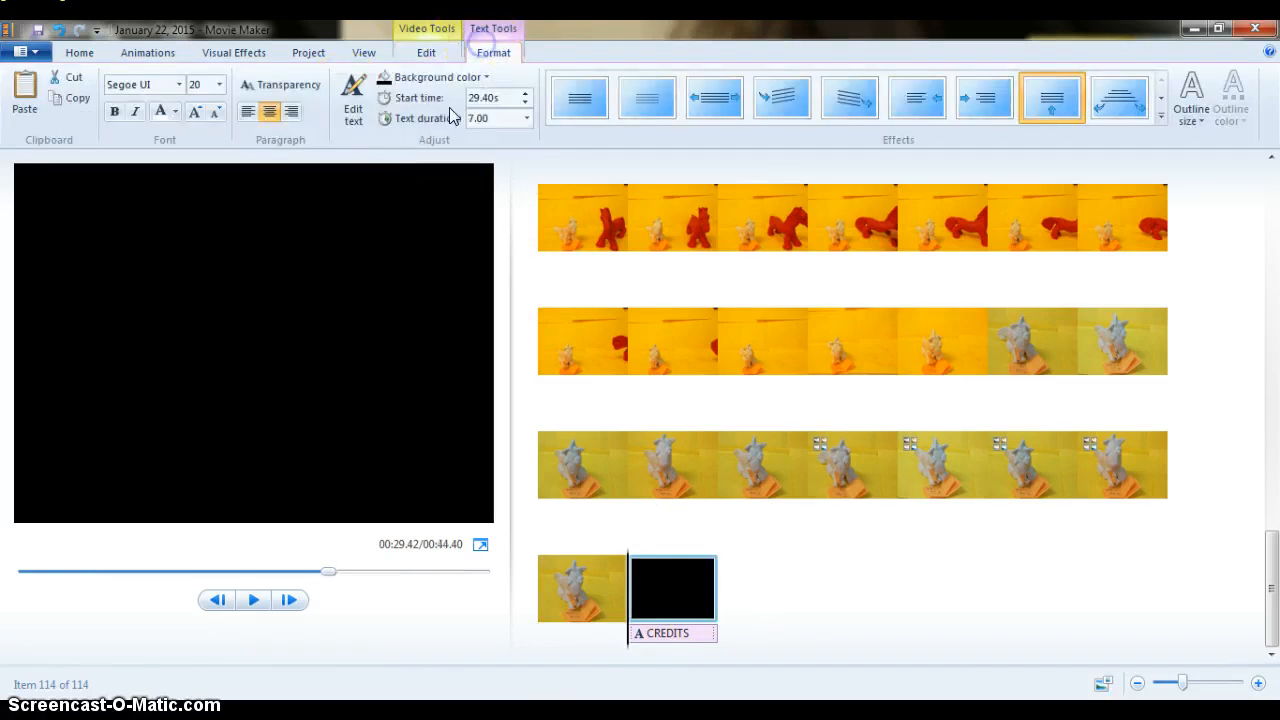
pyautogui.click(527, 118)
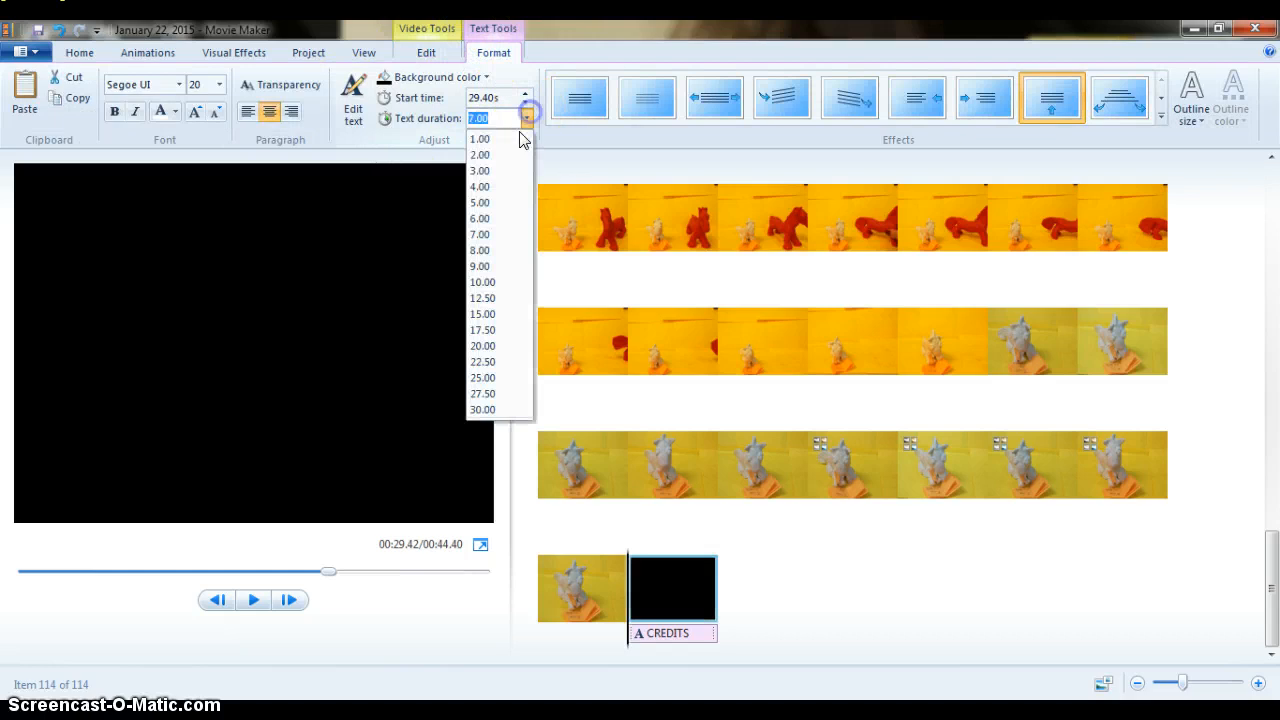
pyautogui.click(508, 312)
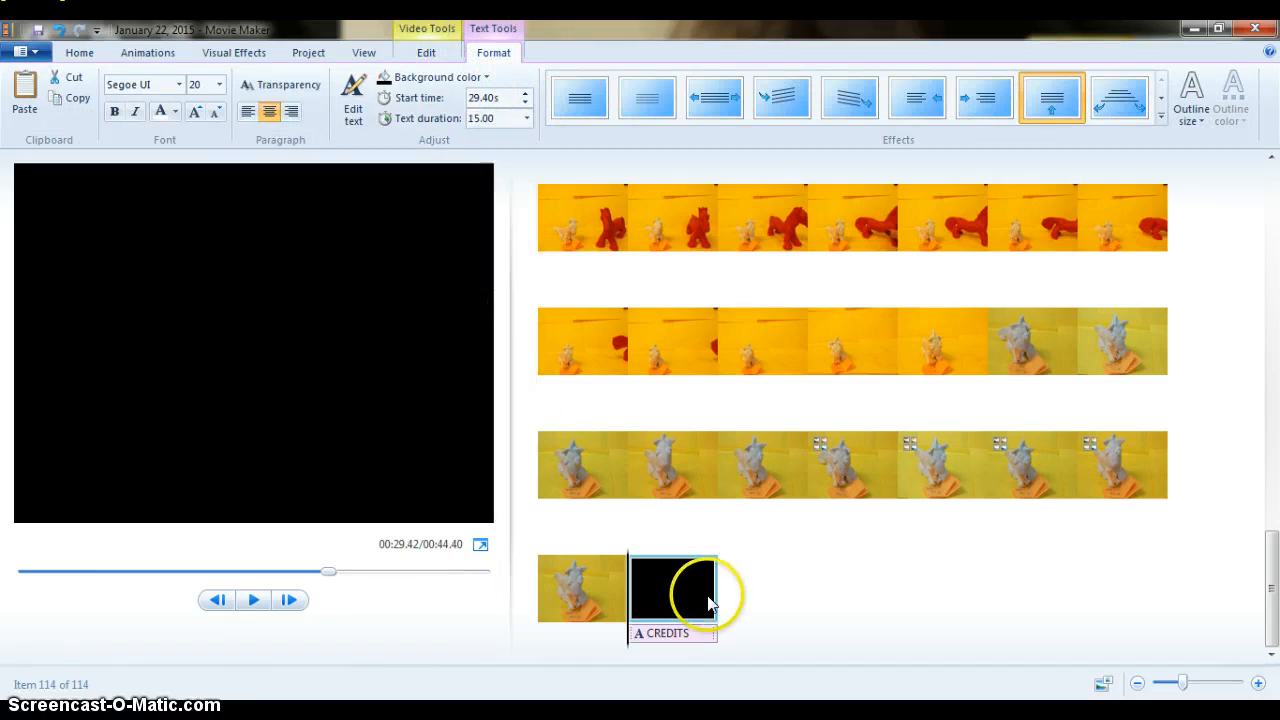
pyautogui.click(254, 600)
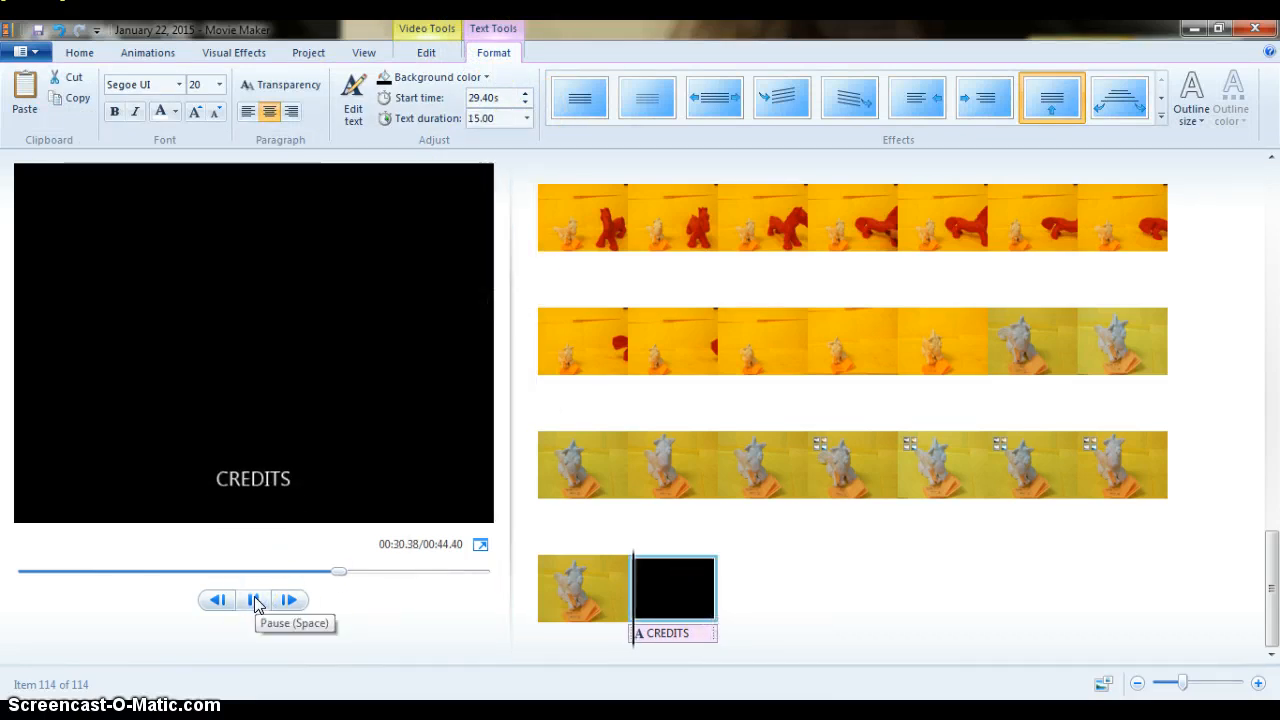
pyautogui.click(254, 600)
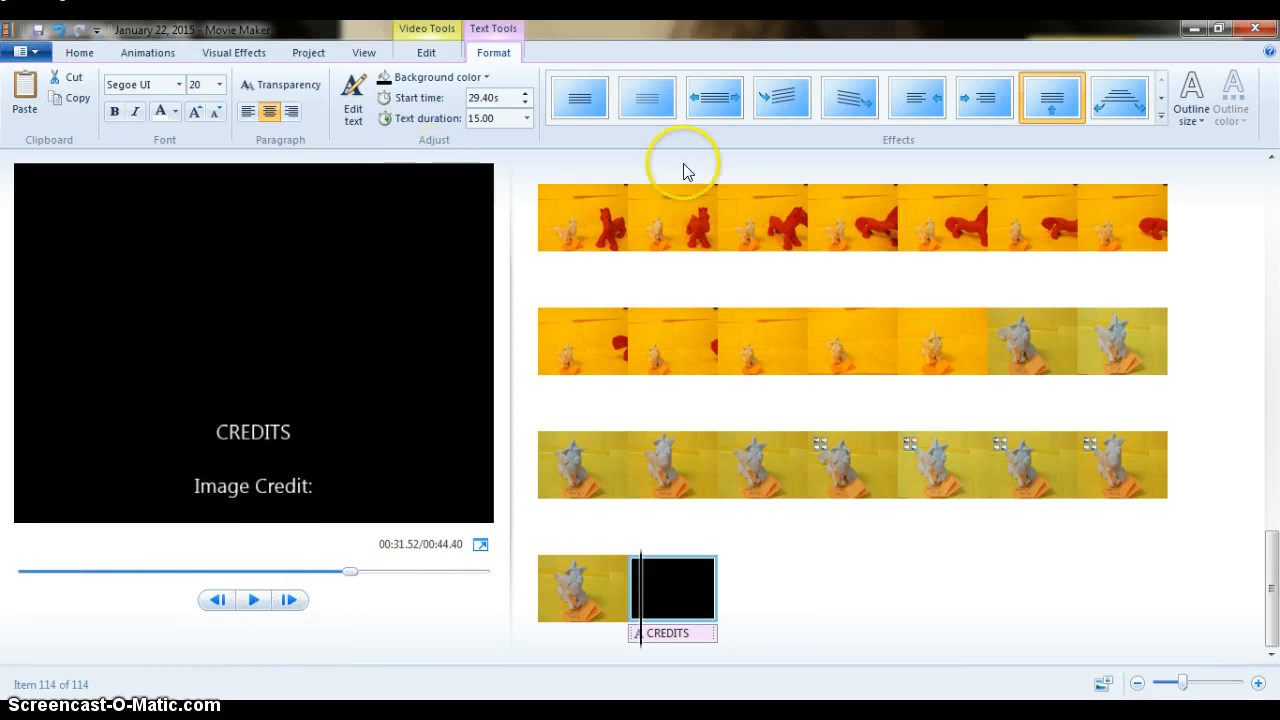
# Add the music file "a3541 - random noises (1).mp3" from the computer, starting at the beginning of the movie
pyautogui.moveTo(1272, 600); pyautogui.dragTo(1272, 215)
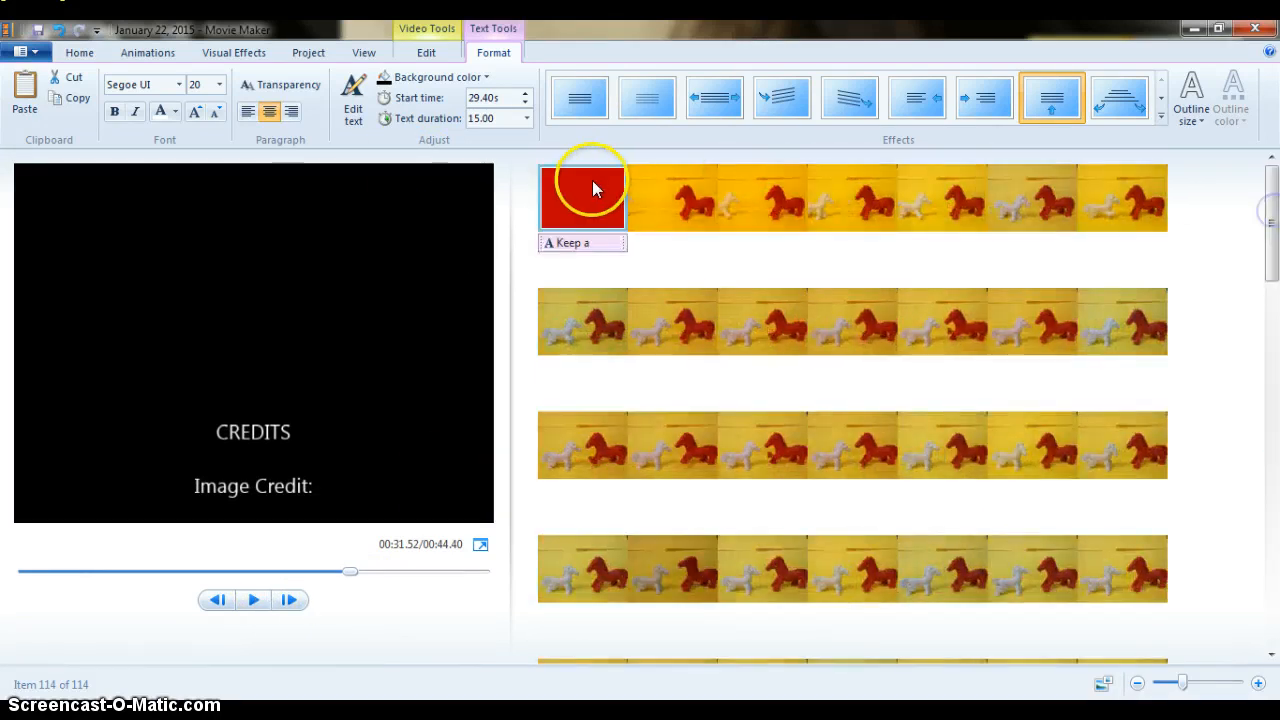
pyautogui.click(79, 52)
pyautogui.click(183, 115)
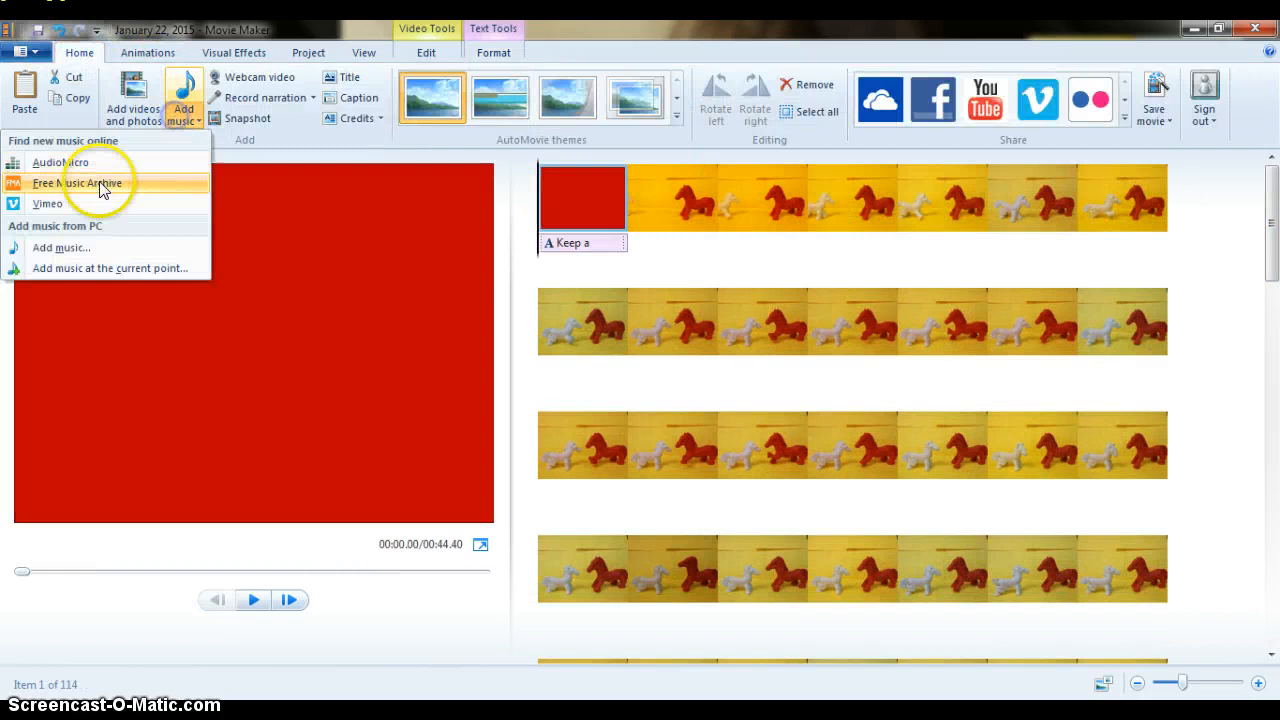
pyautogui.click(70, 247)
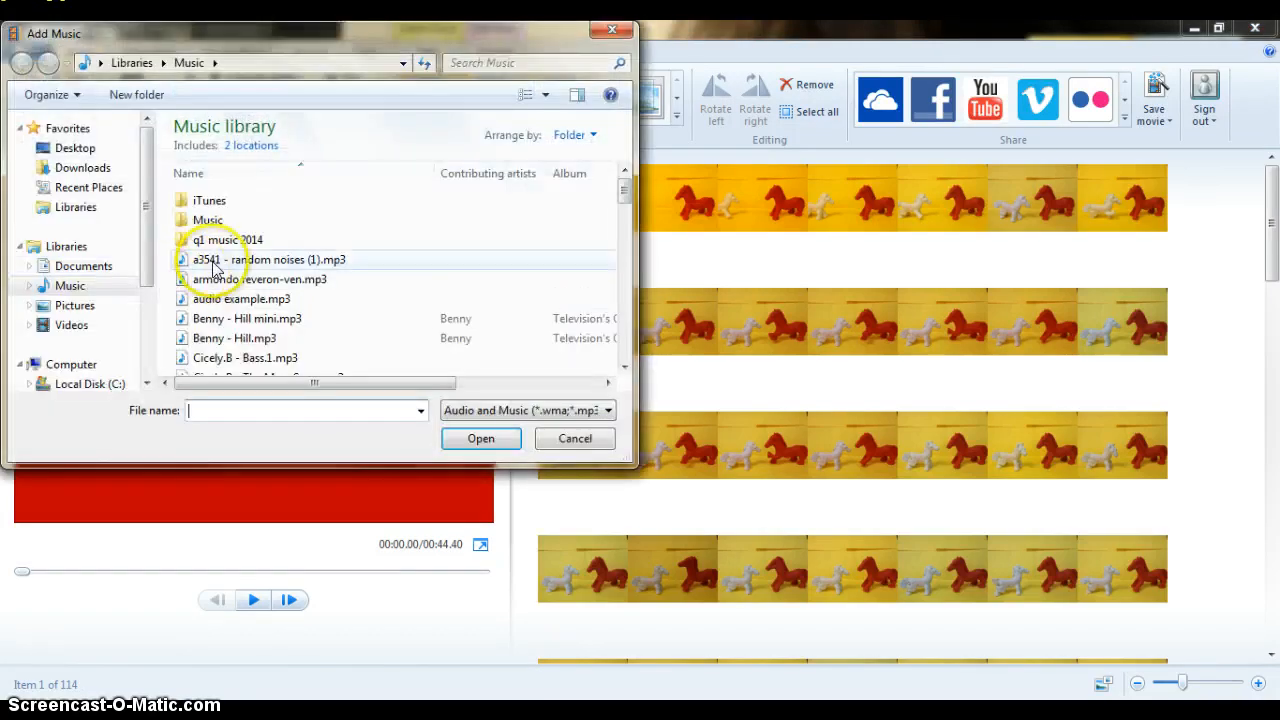
pyautogui.click(250, 257)
pyautogui.click(474, 428)
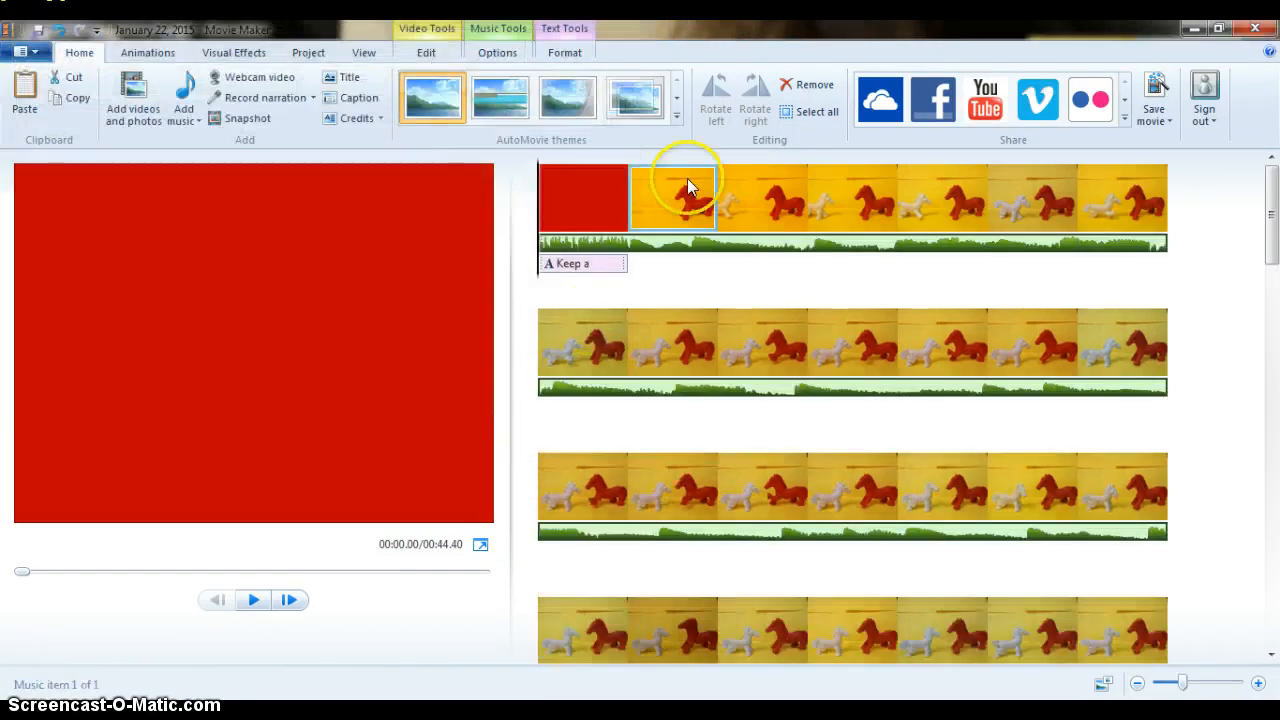
# Try starting the music at the first photo and check its volume control, returning the music to the start of the movie
pyautogui.moveTo(539, 242)
pyautogui.mouseDown()
pyautogui.moveTo(584, 239)
pyautogui.moveTo(541, 242)
pyautogui.mouseUp()
pyautogui.moveTo(640, 235); pyautogui.dragTo(632, 242)
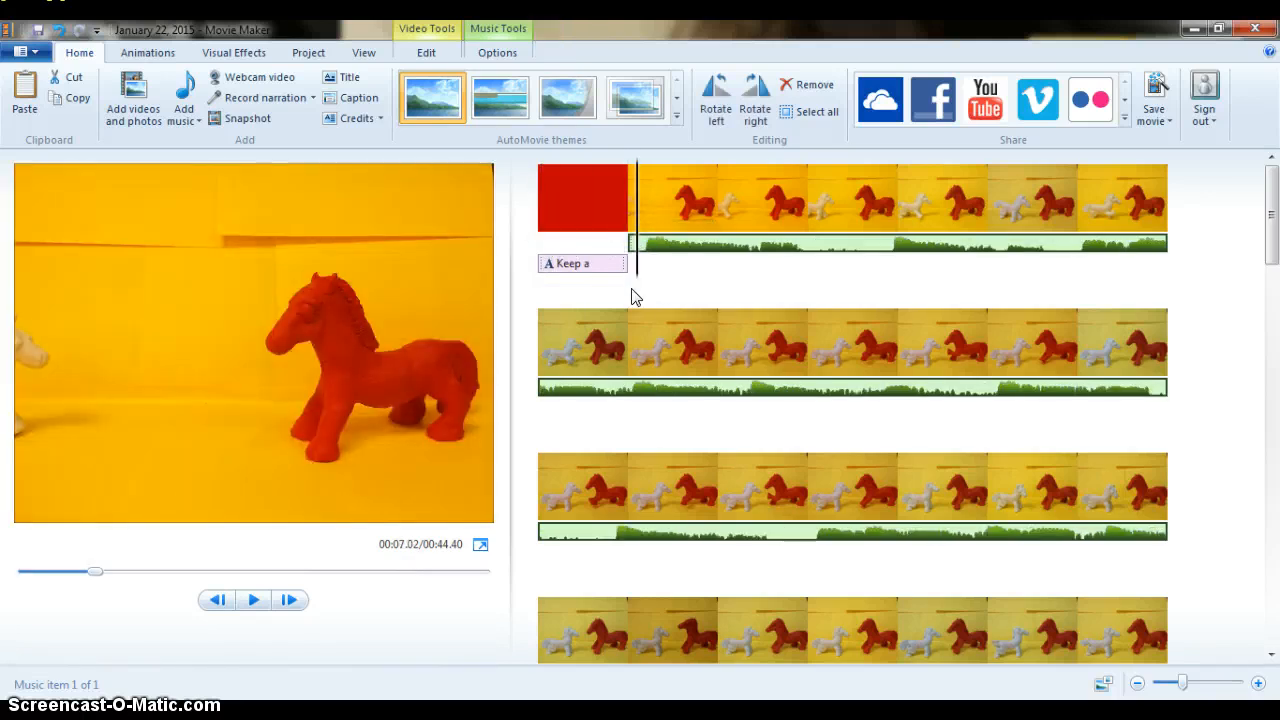
pyautogui.click(497, 52)
pyautogui.click(25, 92)
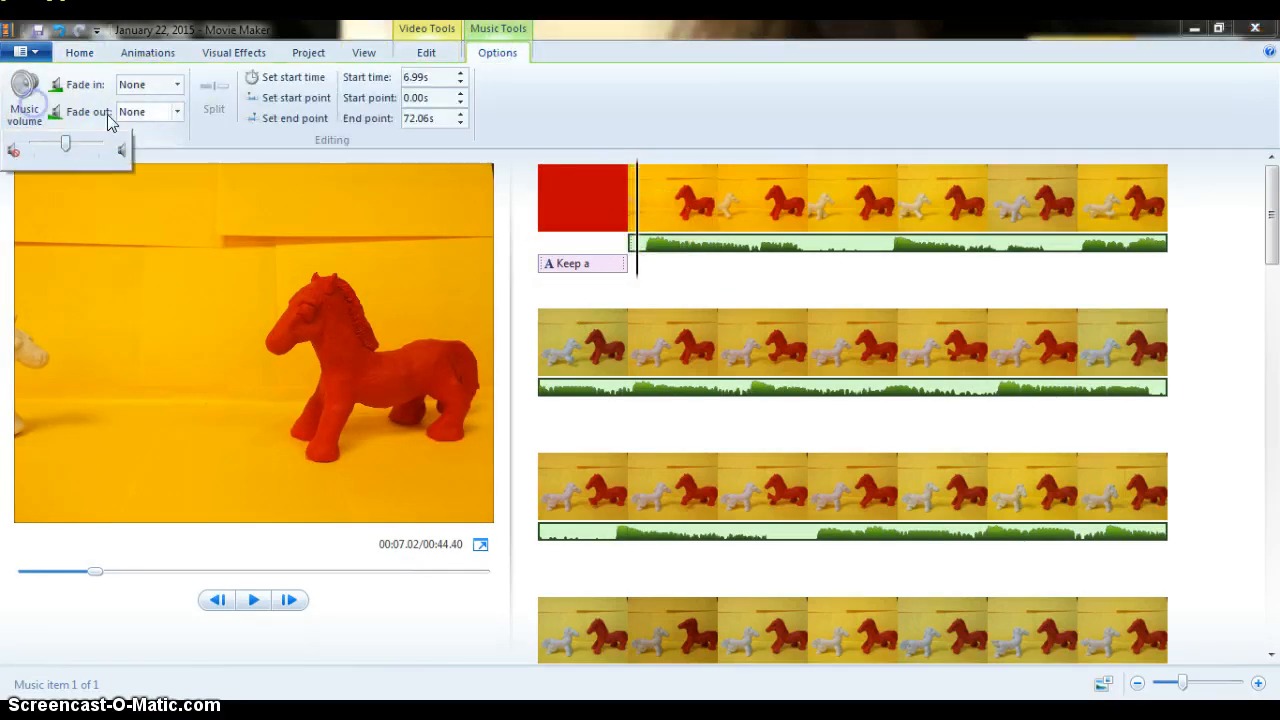
pyautogui.click(527, 102)
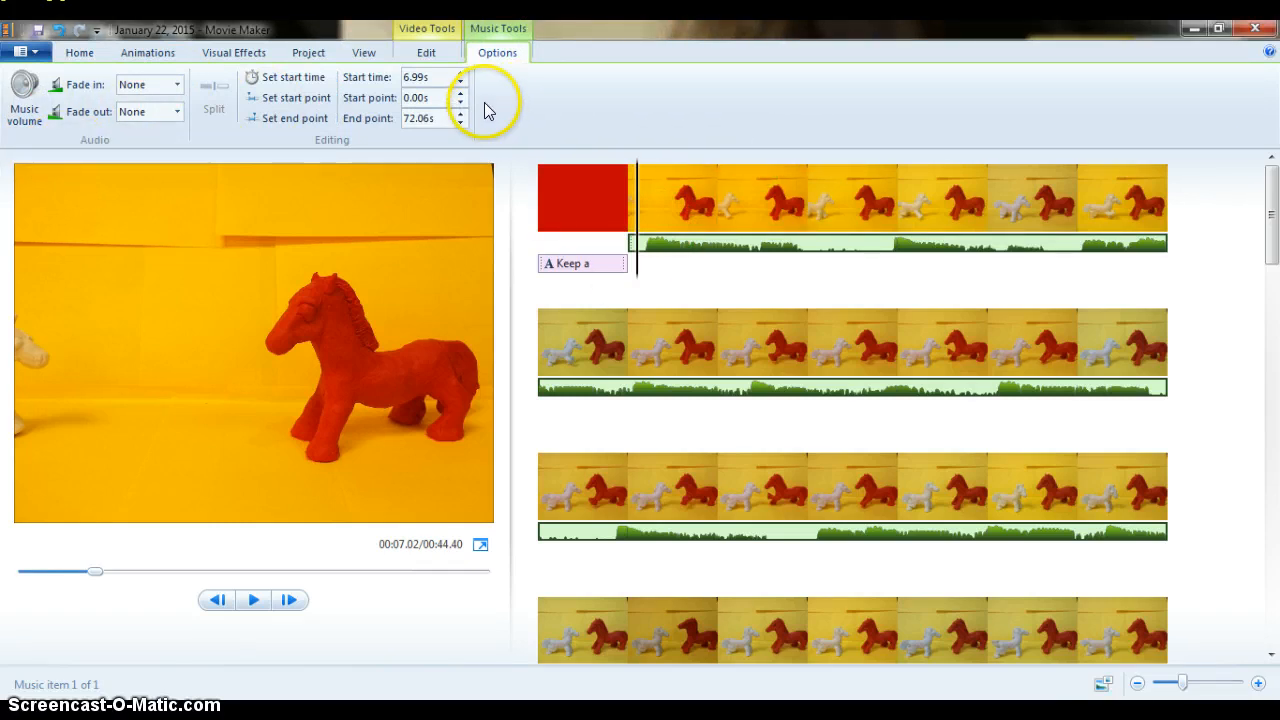
pyautogui.moveTo(703, 246); pyautogui.dragTo(539, 237)
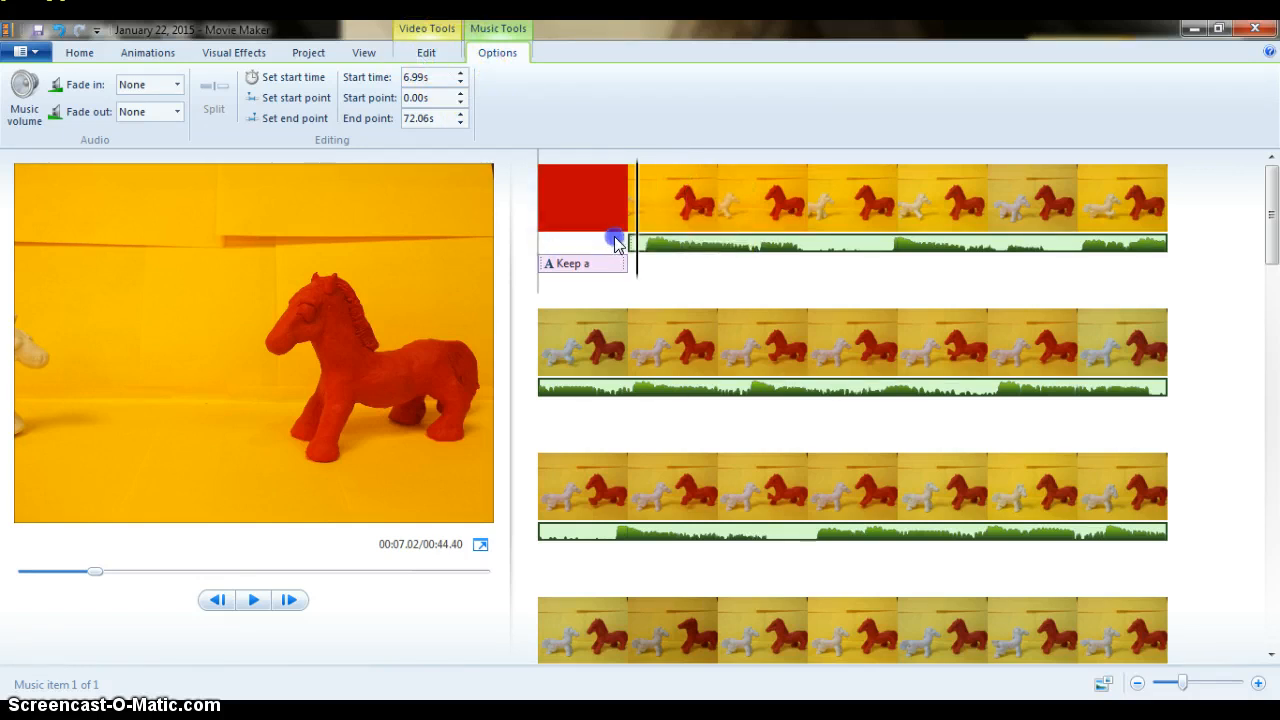
pyautogui.moveTo(616, 244); pyautogui.dragTo(538, 240)
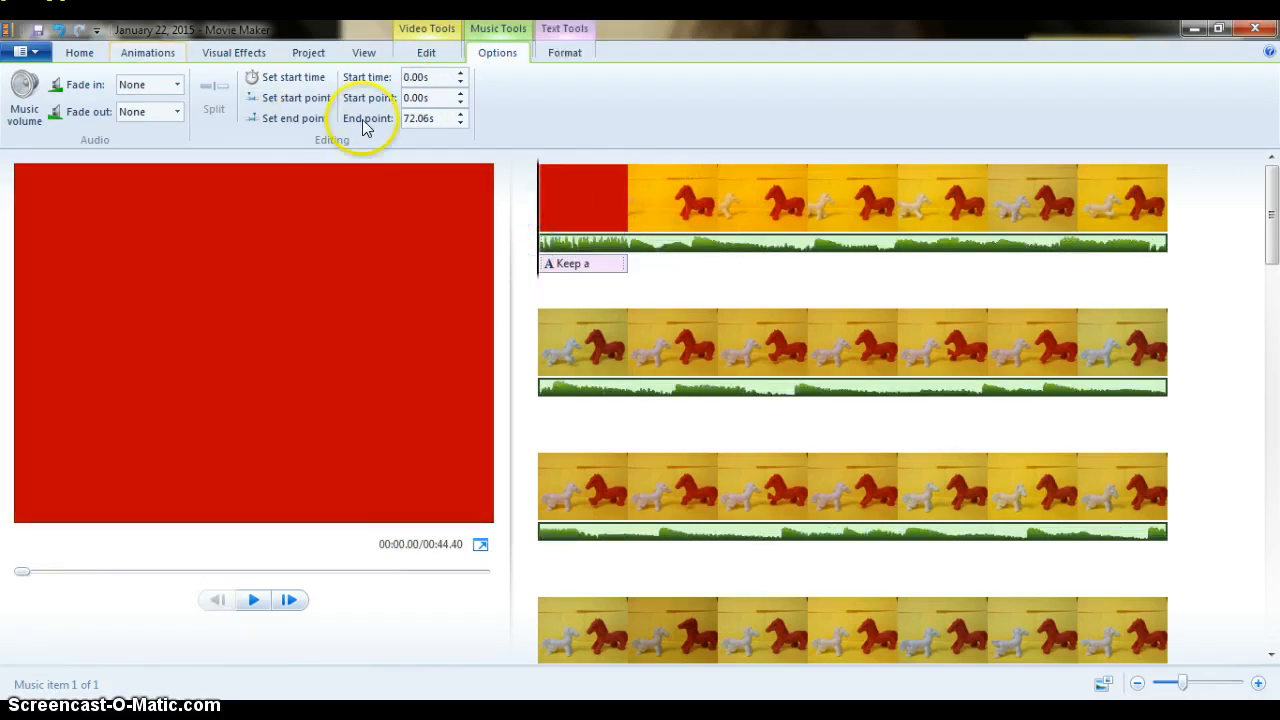
# Split the music at the end of the title and move its second part to start at 8.61 s
pyautogui.click(632, 257)
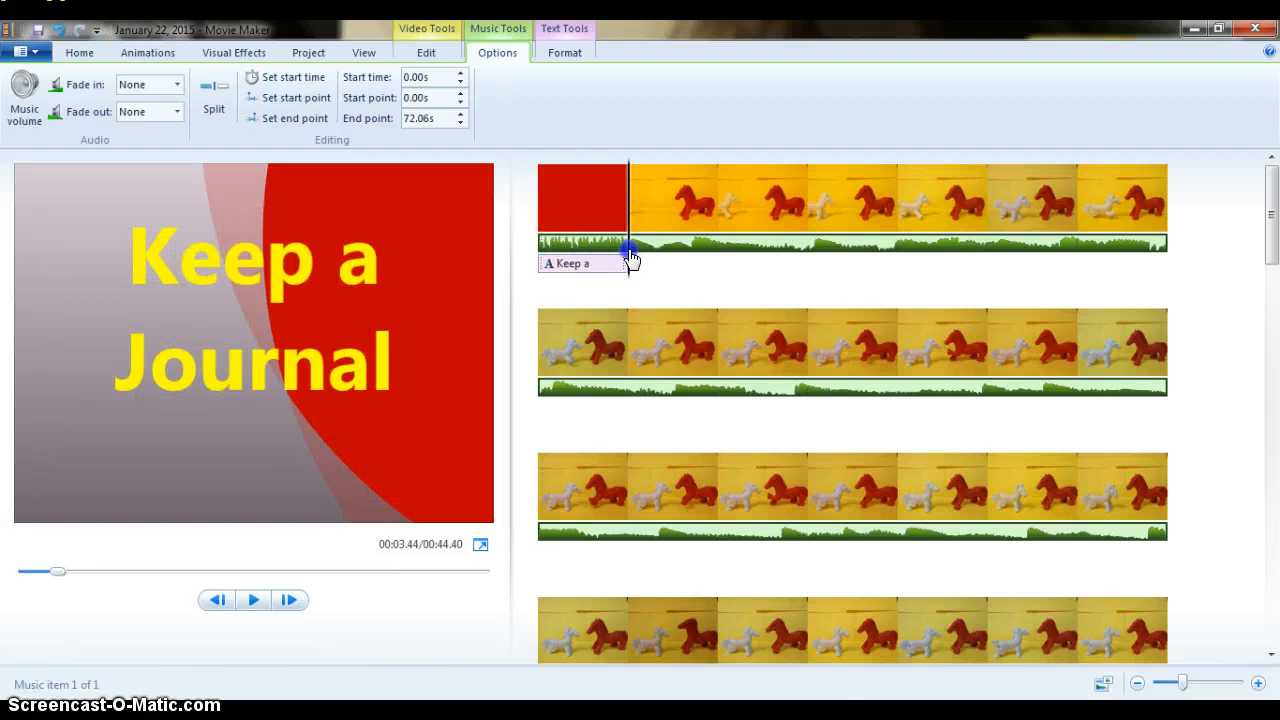
pyautogui.click(644, 269)
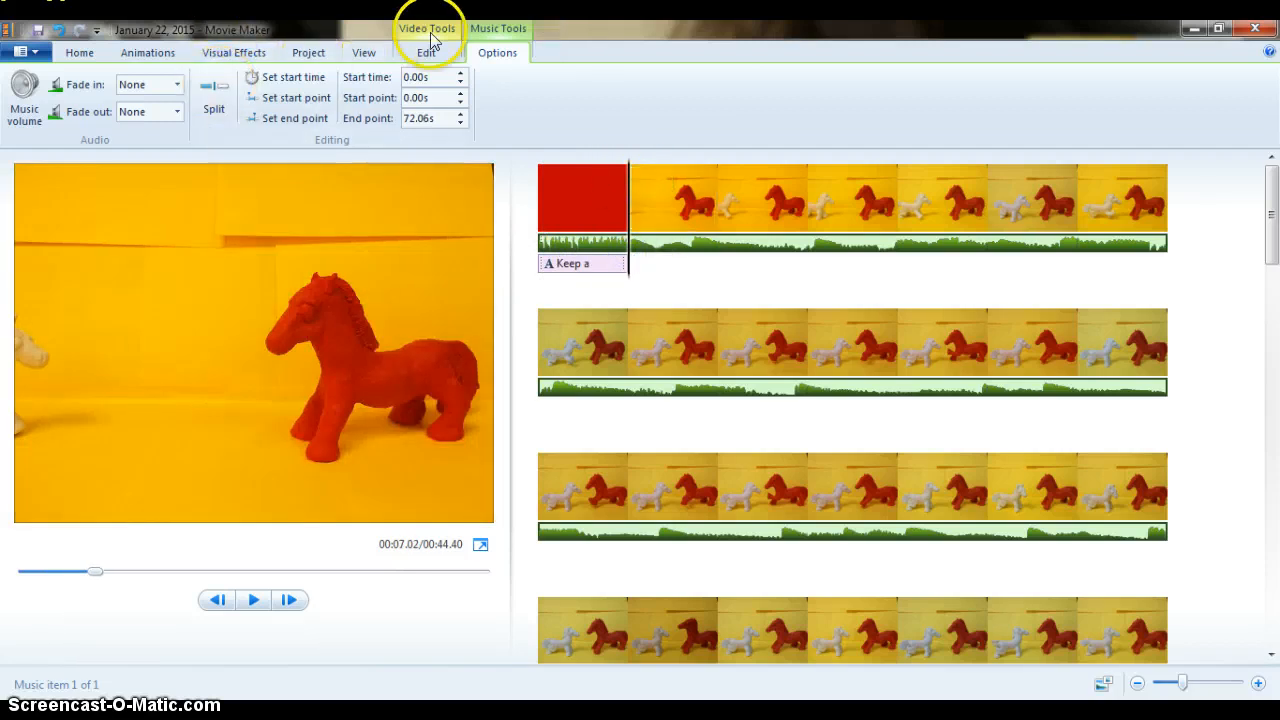
pyautogui.click(216, 100)
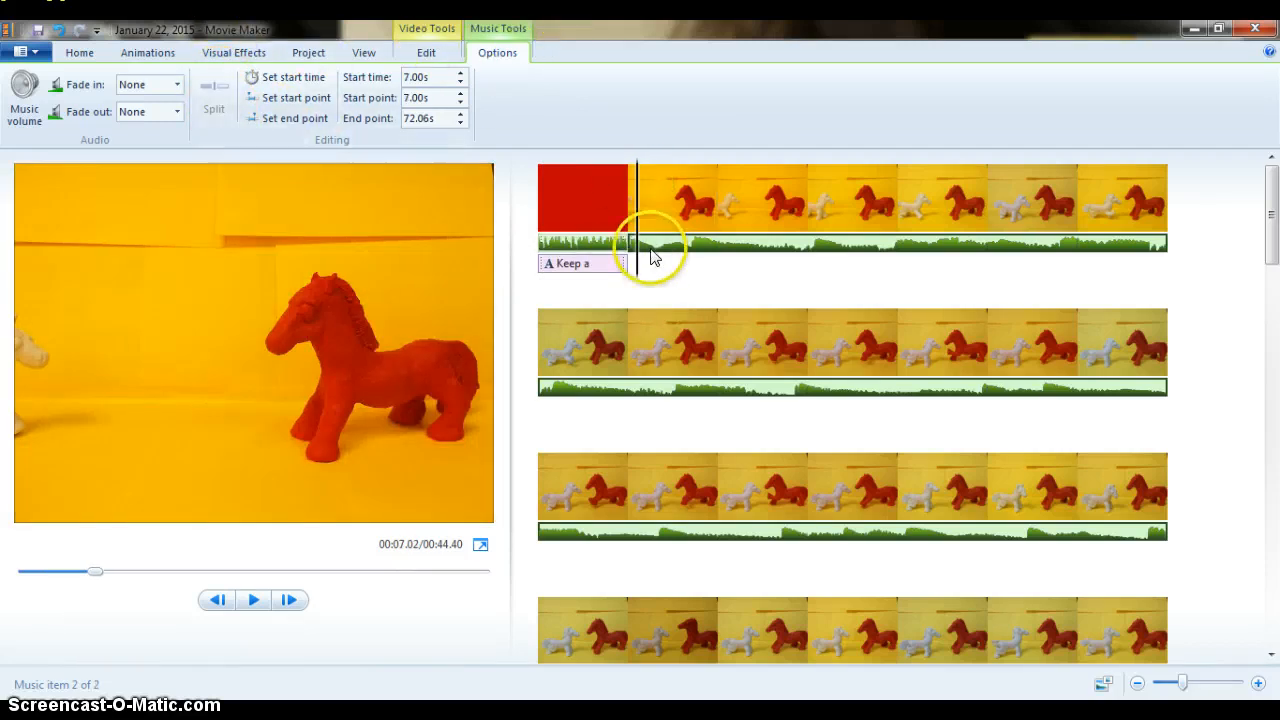
pyautogui.moveTo(650, 257); pyautogui.dragTo(726, 414)
pyautogui.scroll(-1, 760, 346)
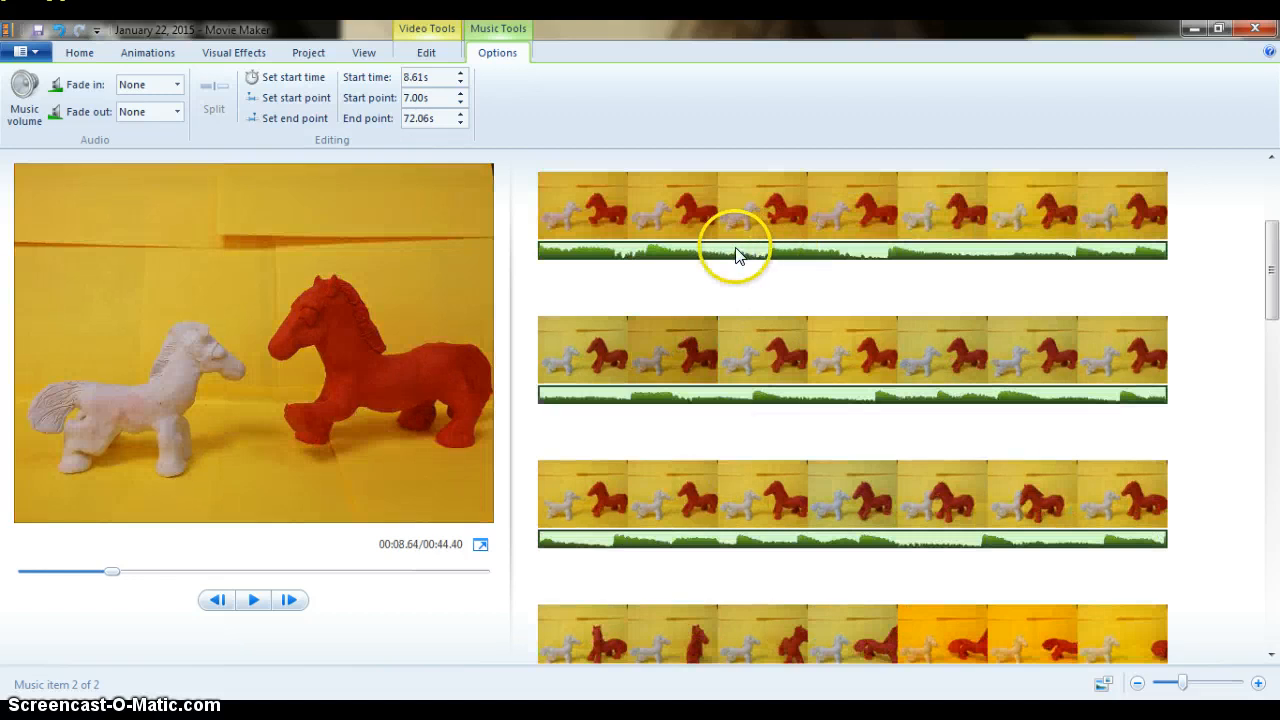
# Move the second part of the music along the photos to start at 24.51 s
pyautogui.scroll(2, 780, 245)
pyautogui.moveTo(737, 286); pyautogui.dragTo(808, 567)
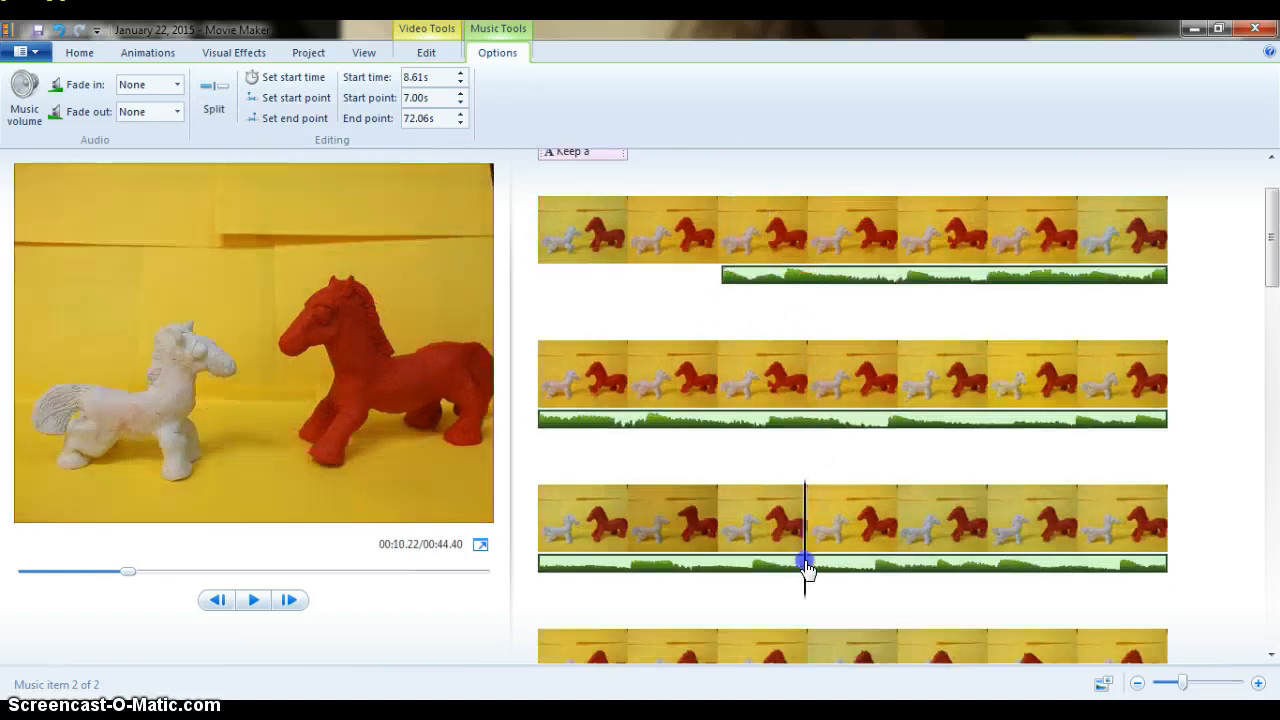
pyautogui.moveTo(723, 277); pyautogui.dragTo(912, 589)
pyautogui.moveTo(939, 392); pyautogui.dragTo(955, 575)
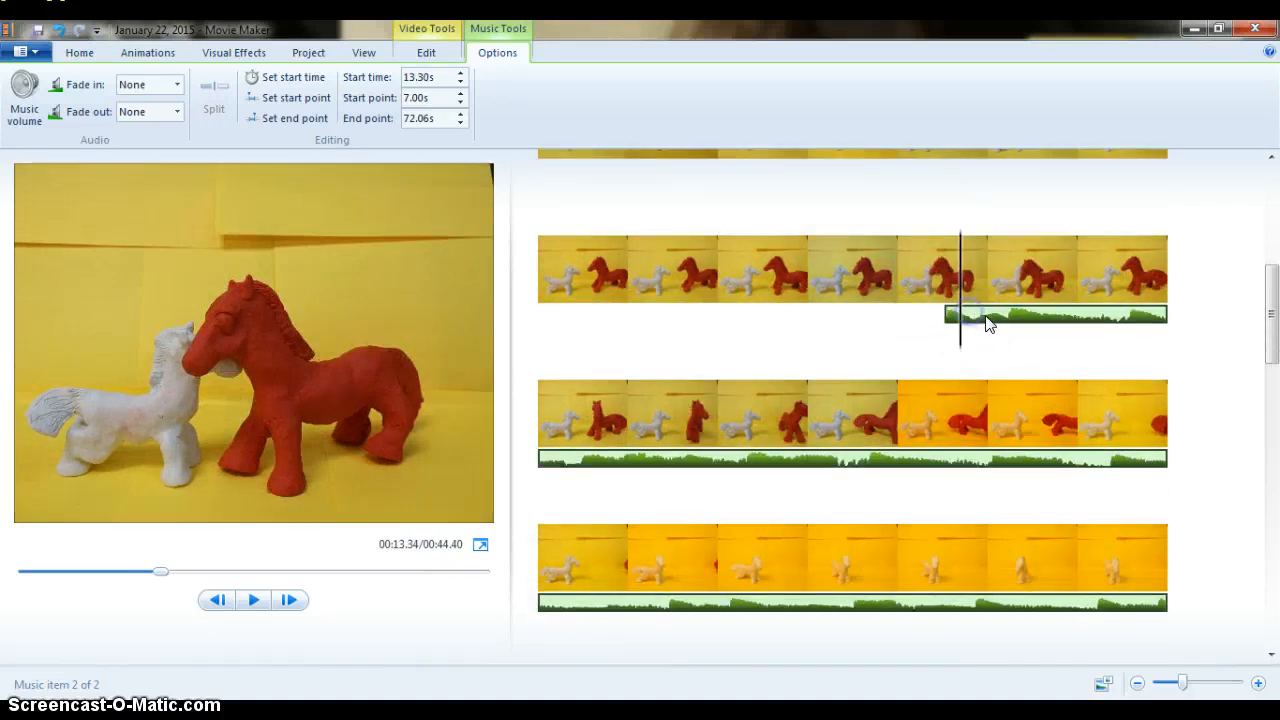
pyautogui.moveTo(987, 323); pyautogui.dragTo(986, 580)
pyautogui.click(1022, 322)
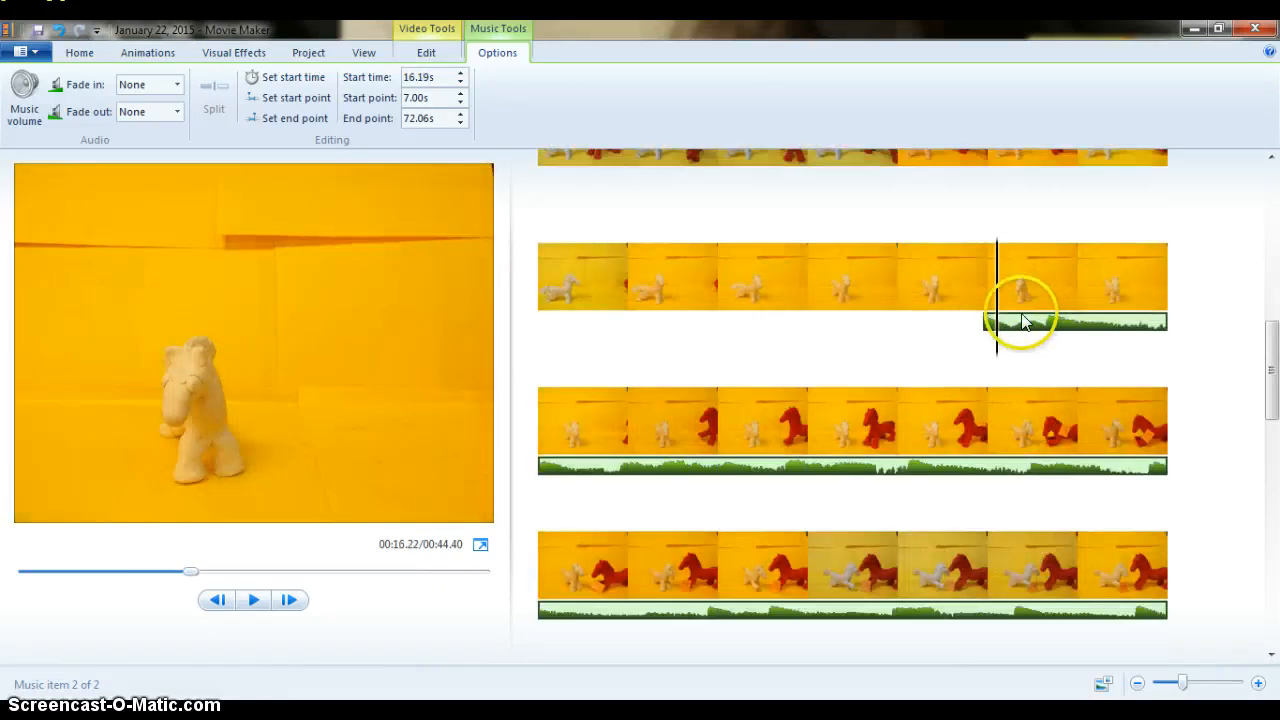
pyautogui.moveTo(1022, 322); pyautogui.dragTo(931, 580)
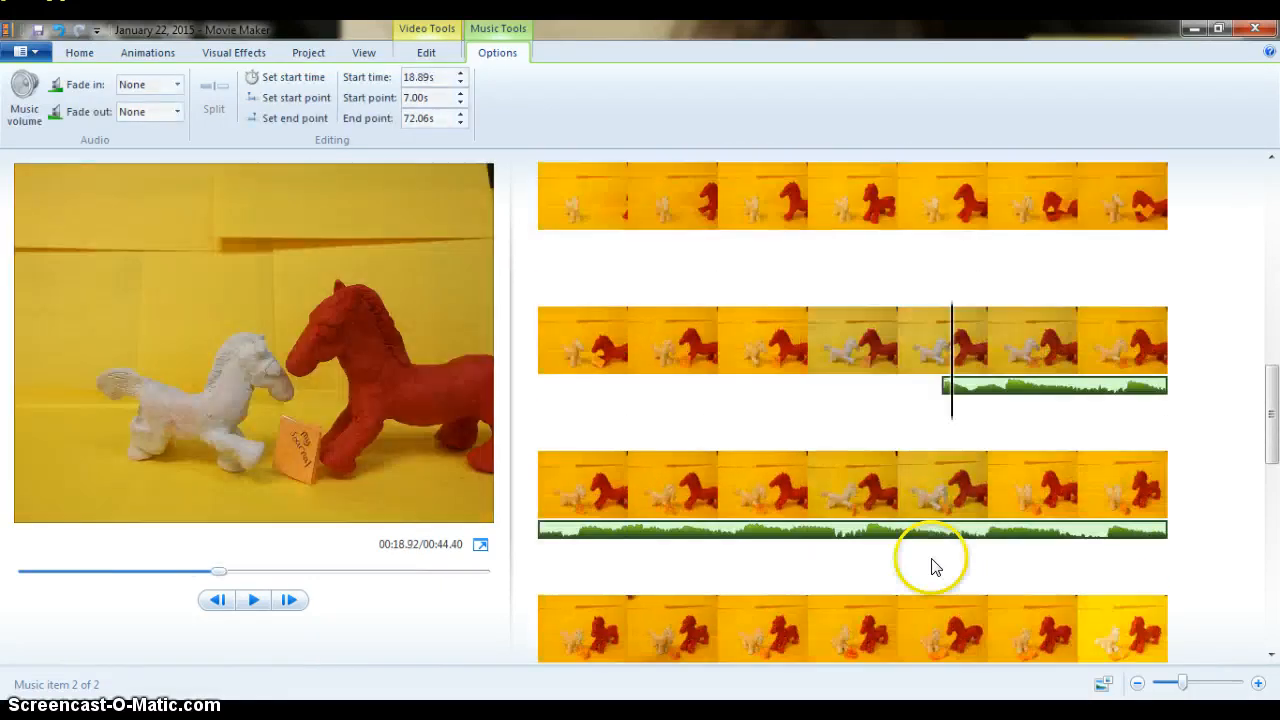
pyautogui.moveTo(964, 387); pyautogui.dragTo(963, 551)
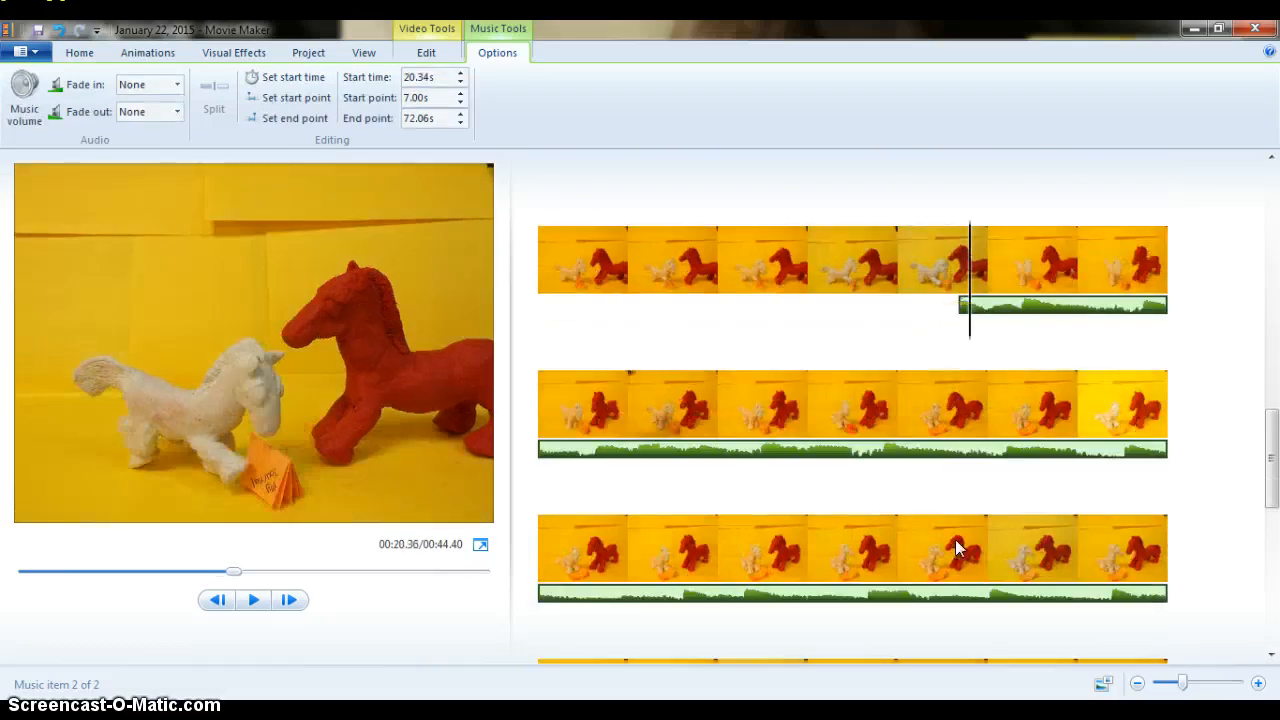
pyautogui.click(966, 306)
pyautogui.moveTo(940, 562); pyautogui.dragTo(940, 556)
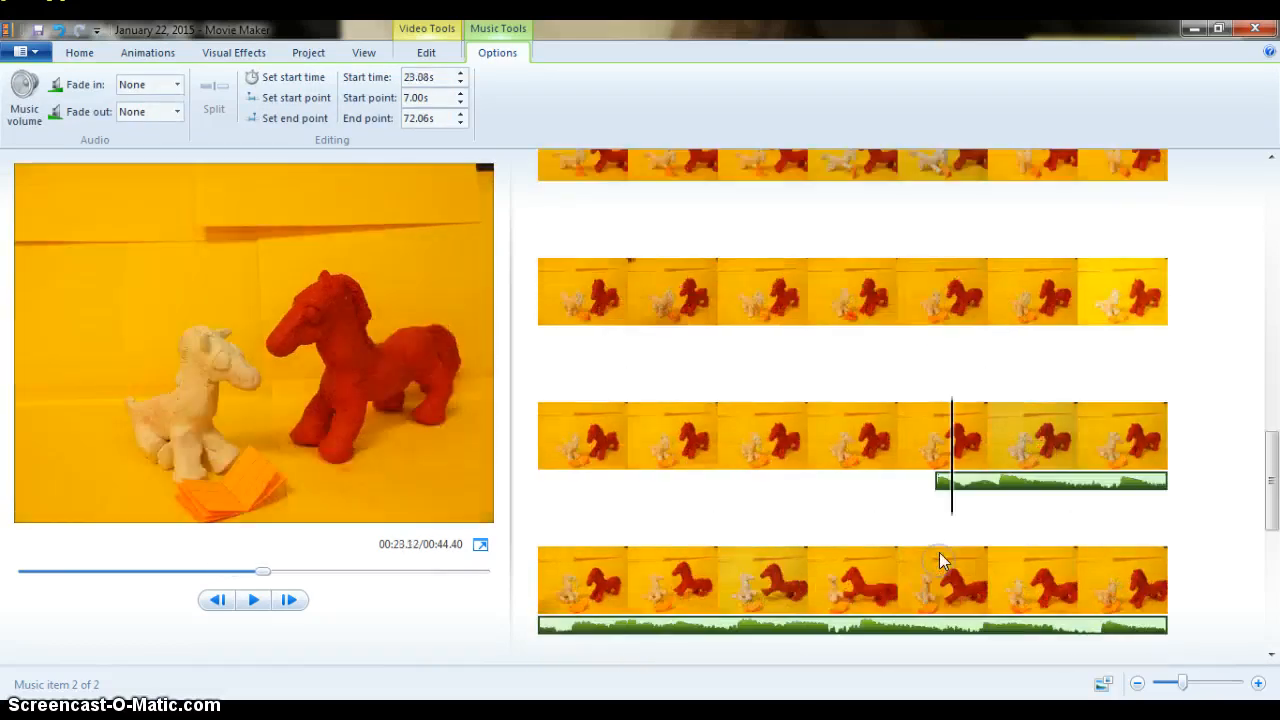
pyautogui.moveTo(960, 366); pyautogui.dragTo(957, 514)
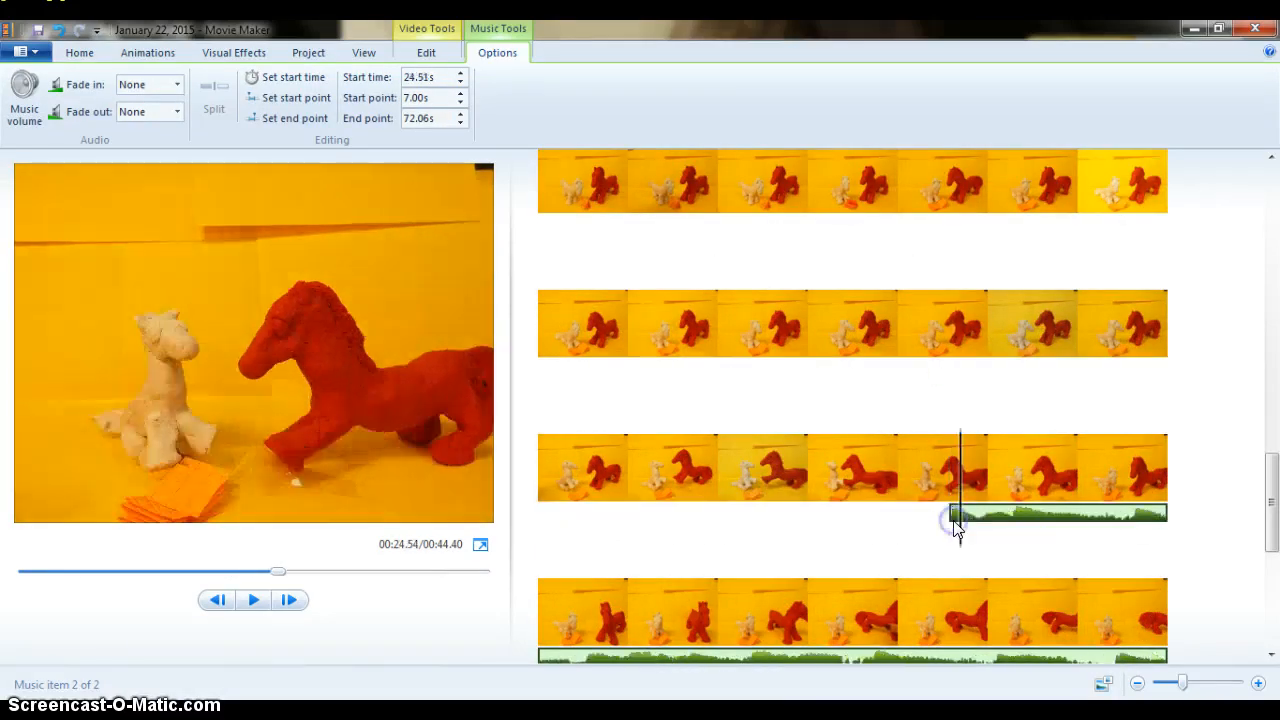
# Insert a title slide reading "and then..." before the photo at 22.62 s
pyautogui.scroll(1, 900, 450)
pyautogui.click(768, 378)
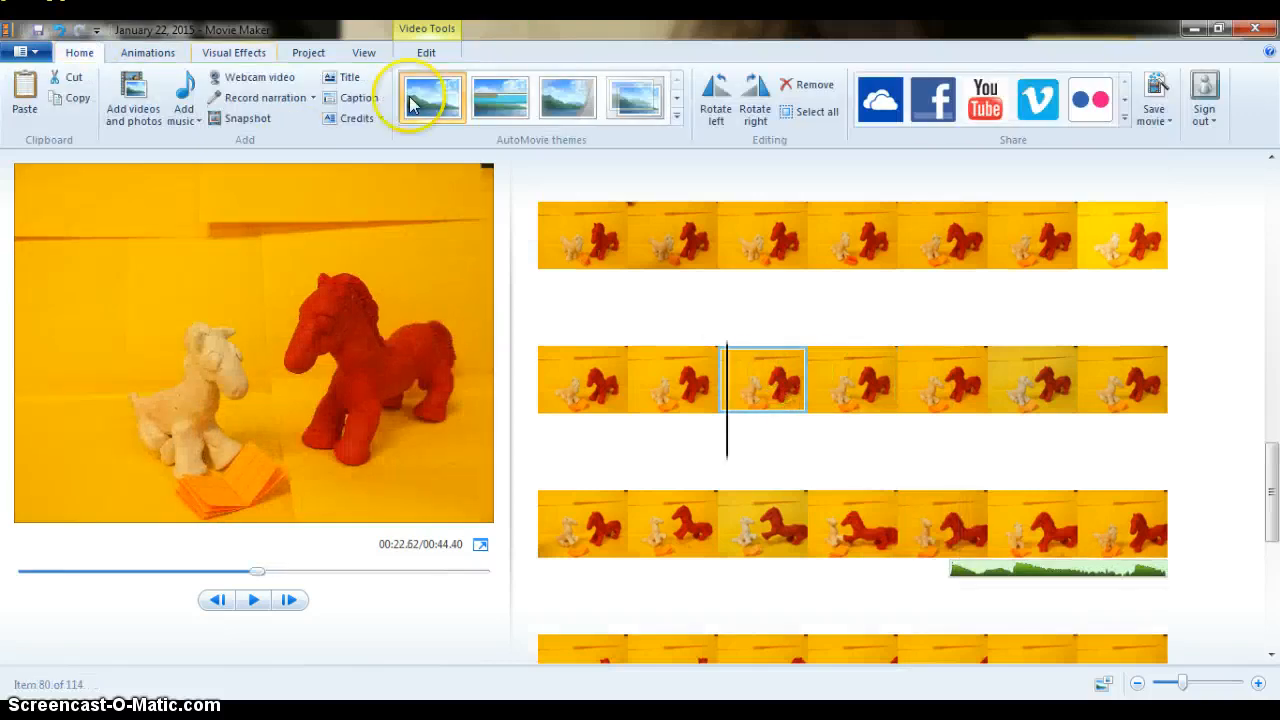
pyautogui.click(345, 77)
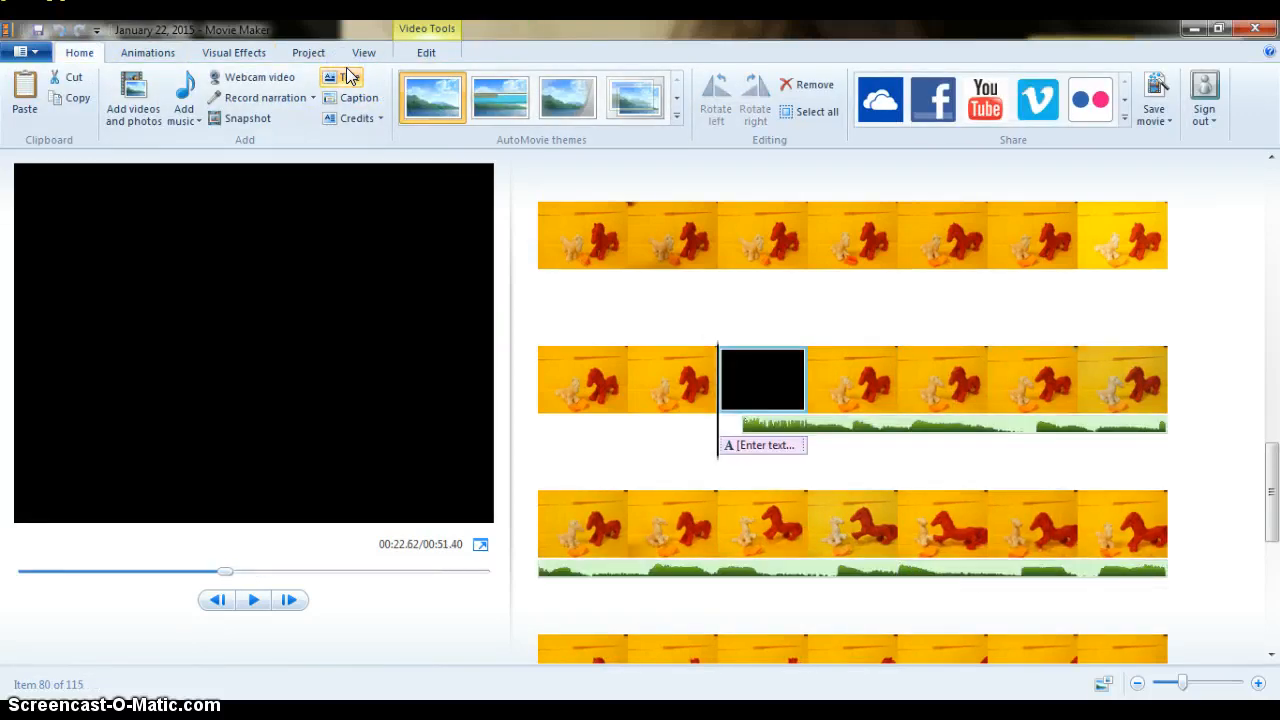
pyautogui.write('d')
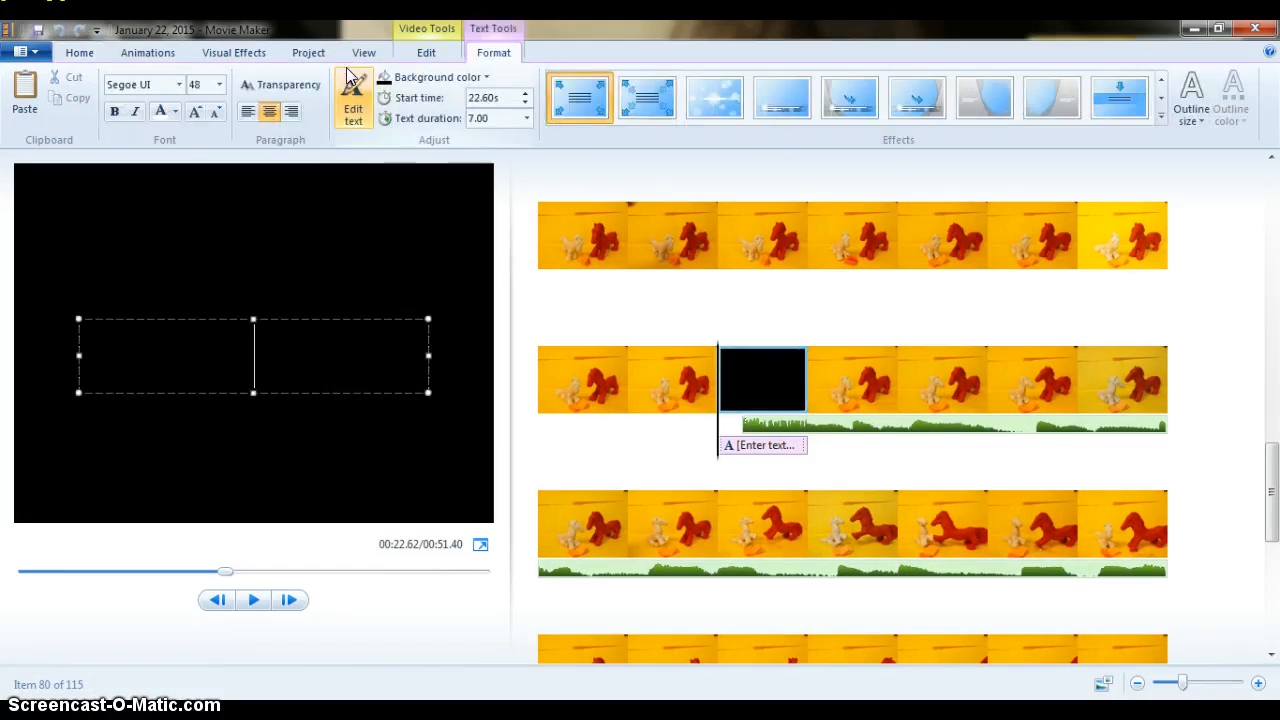
pyautogui.write('nd te')
pyautogui.press('BackSpace')
pyautogui.press('BackSpace')
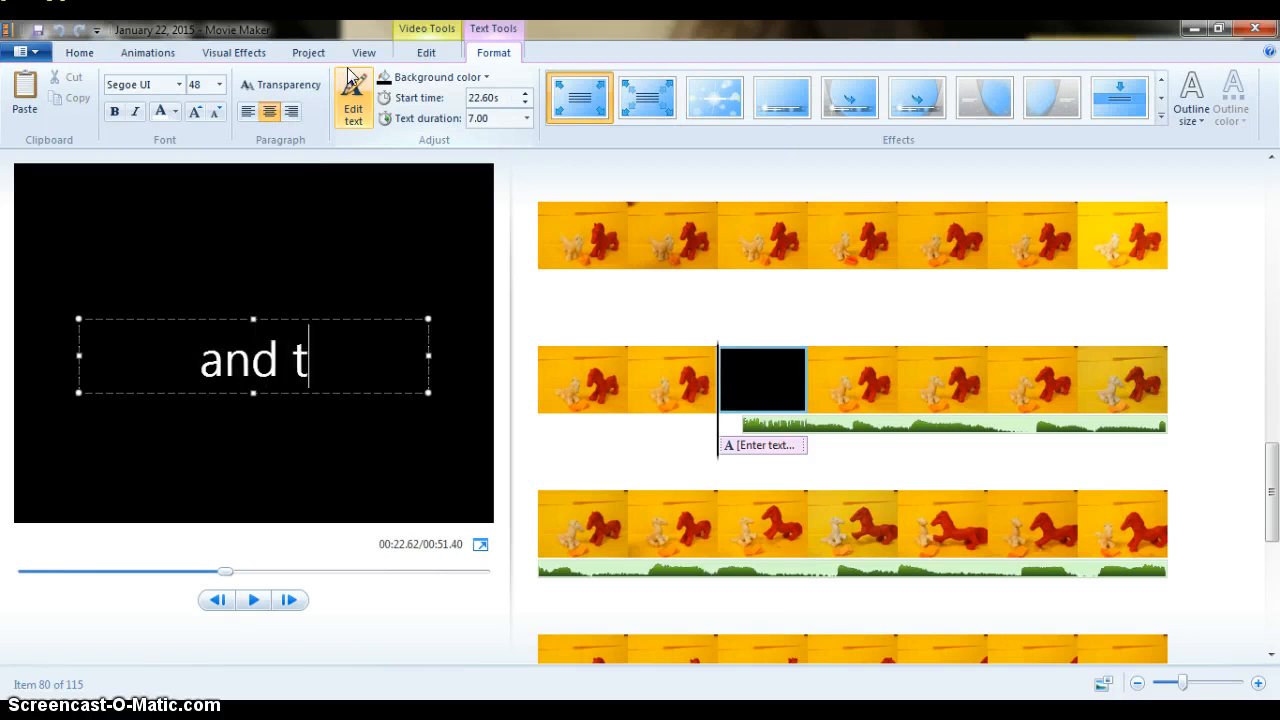
pyautogui.write('then...')
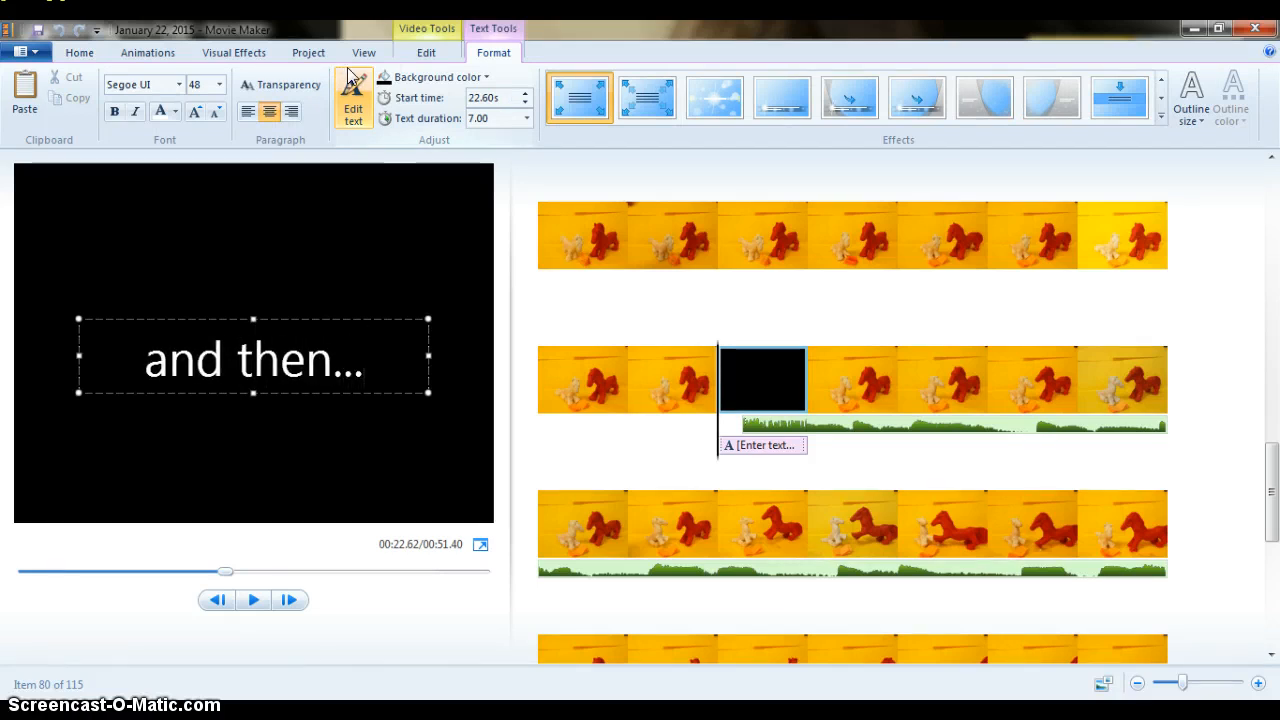
pyautogui.click(640, 449)
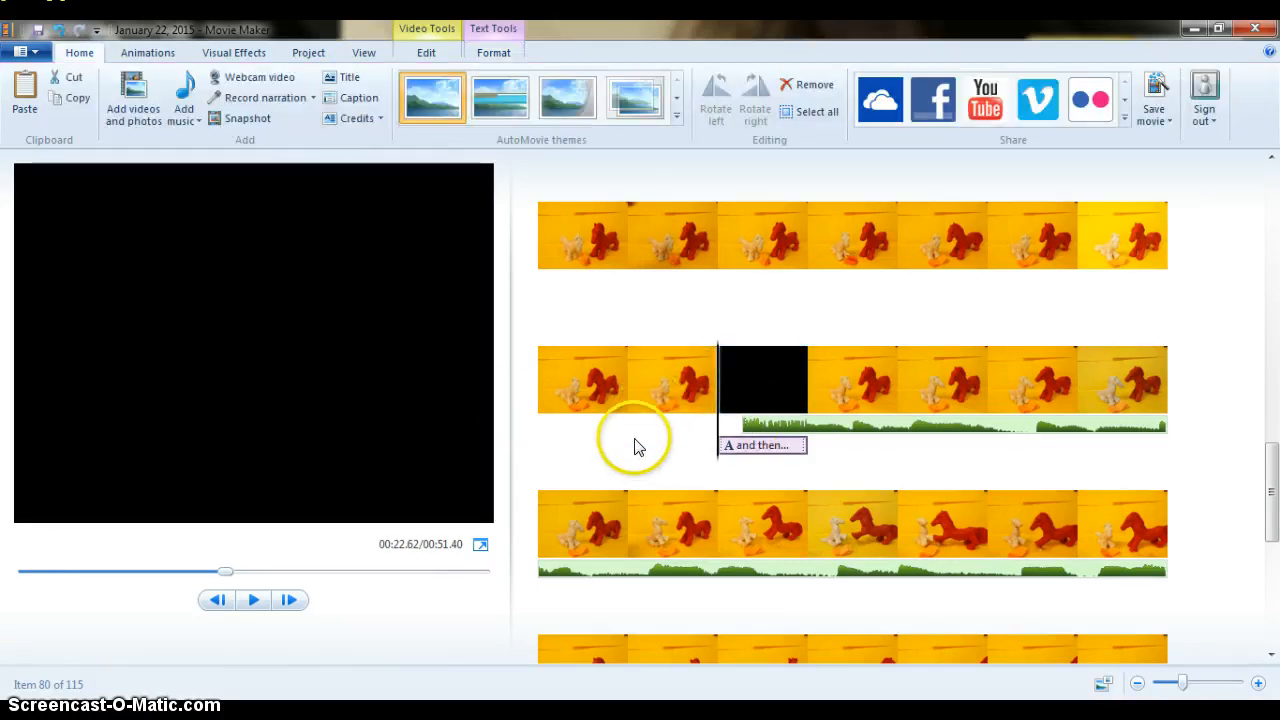
# Move the second music part to start with the "and then..." slide at 22.60 s and split it where that slide ends
pyautogui.click(748, 425)
pyautogui.moveTo(746, 423); pyautogui.dragTo(809, 403)
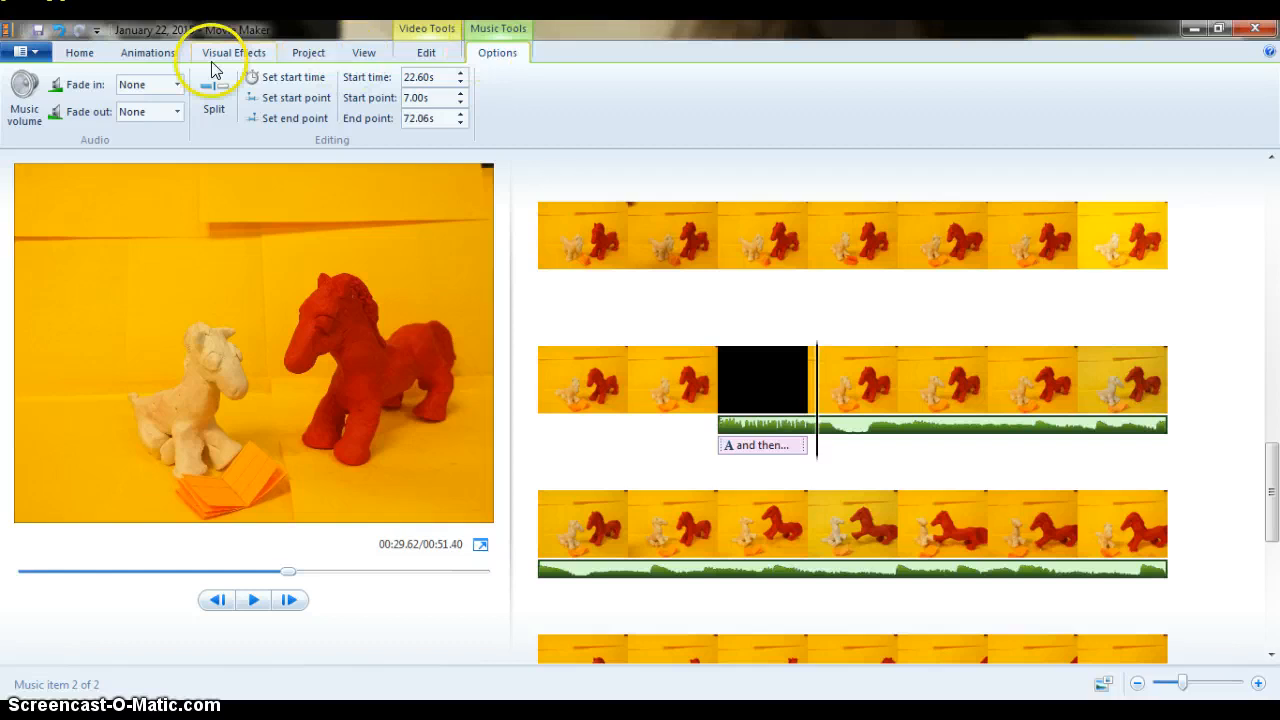
pyautogui.click(212, 92)
# Move the last music part to start with the credits slide at 36.40 s
pyautogui.moveTo(845, 443); pyautogui.dragTo(918, 566)
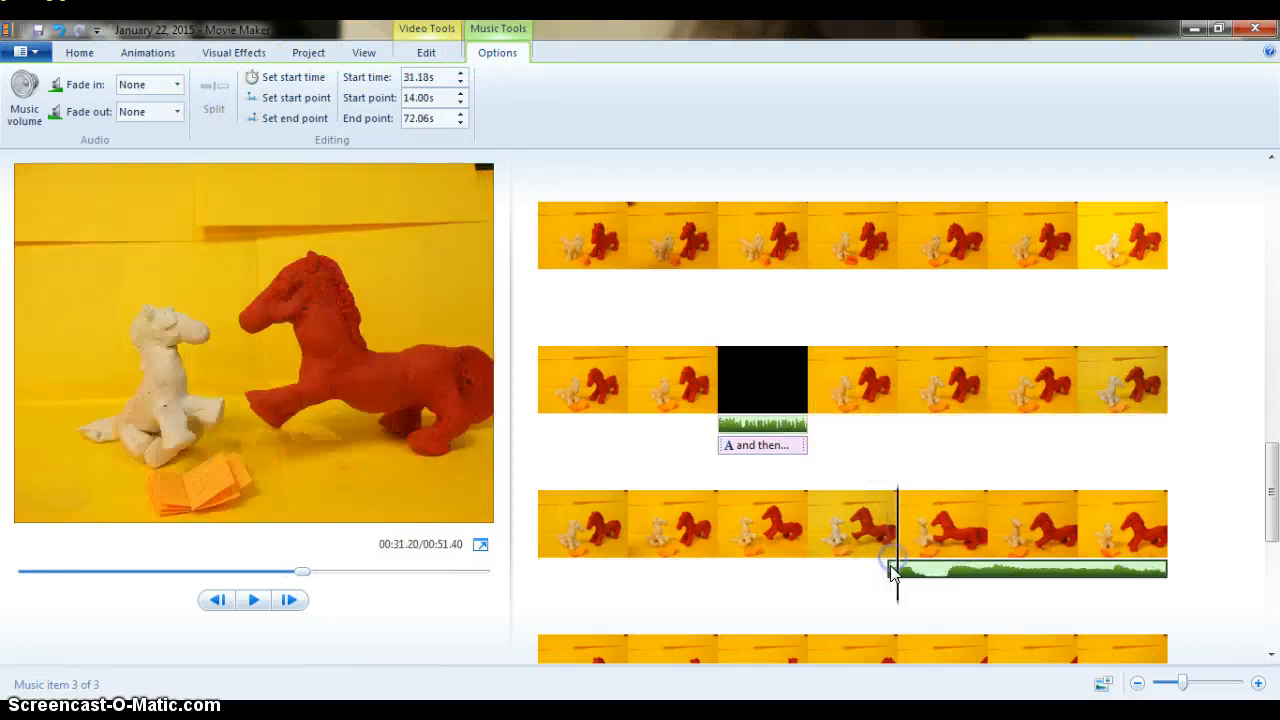
pyautogui.scroll(-2, 890, 565)
pyautogui.moveTo(922, 403); pyautogui.dragTo(722, 615)
pyautogui.scroll(-2, 966, 506)
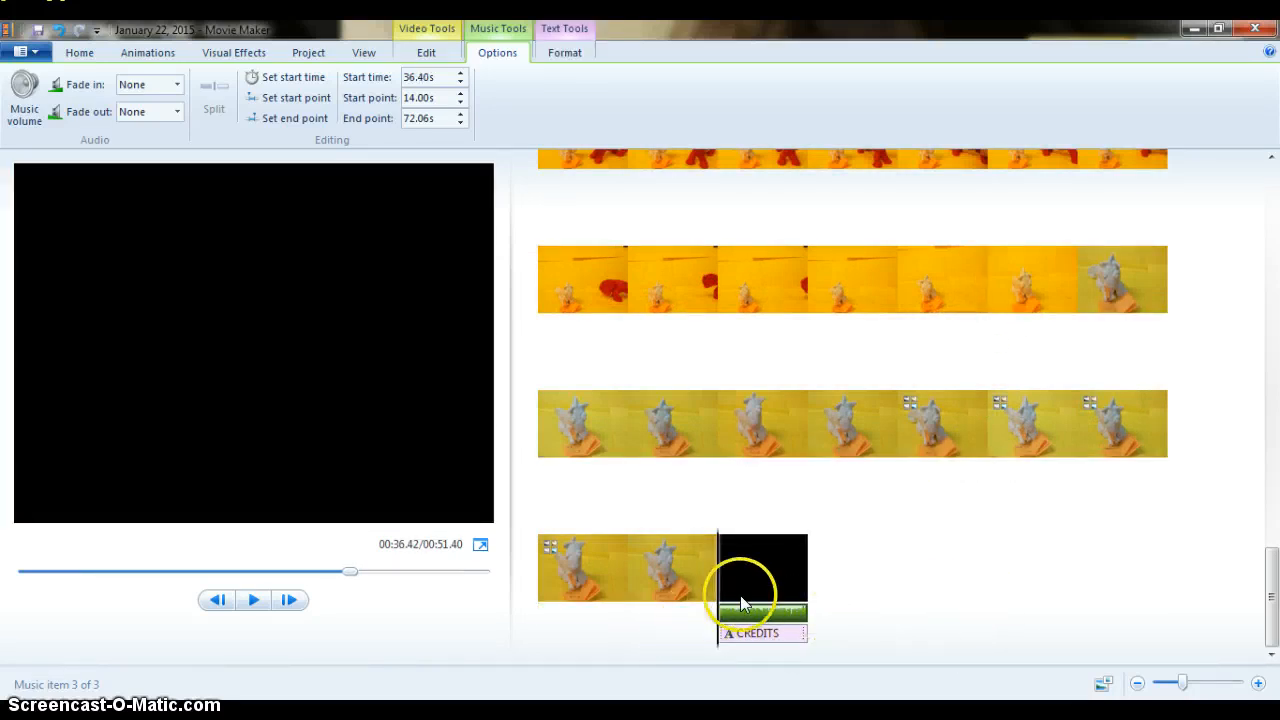
pyautogui.click(1274, 490)
pyautogui.moveTo(1274, 490); pyautogui.dragTo(1273, 137)
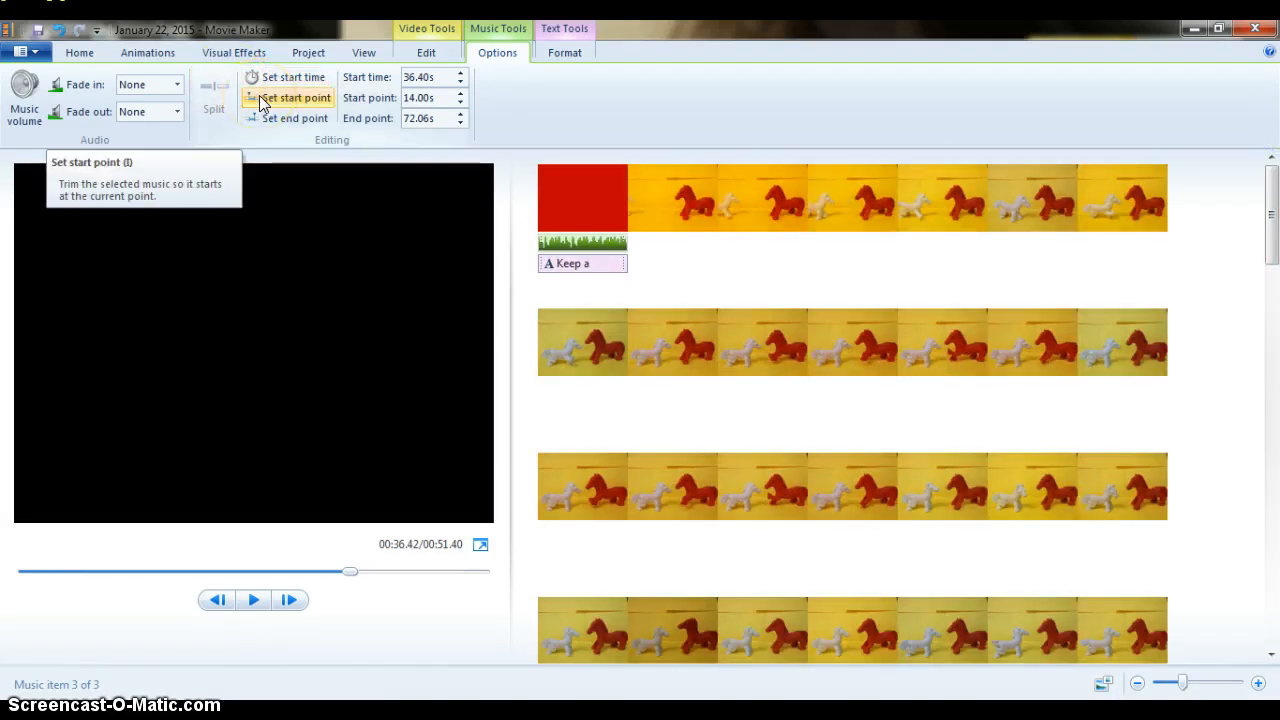
pyautogui.click(634, 214)
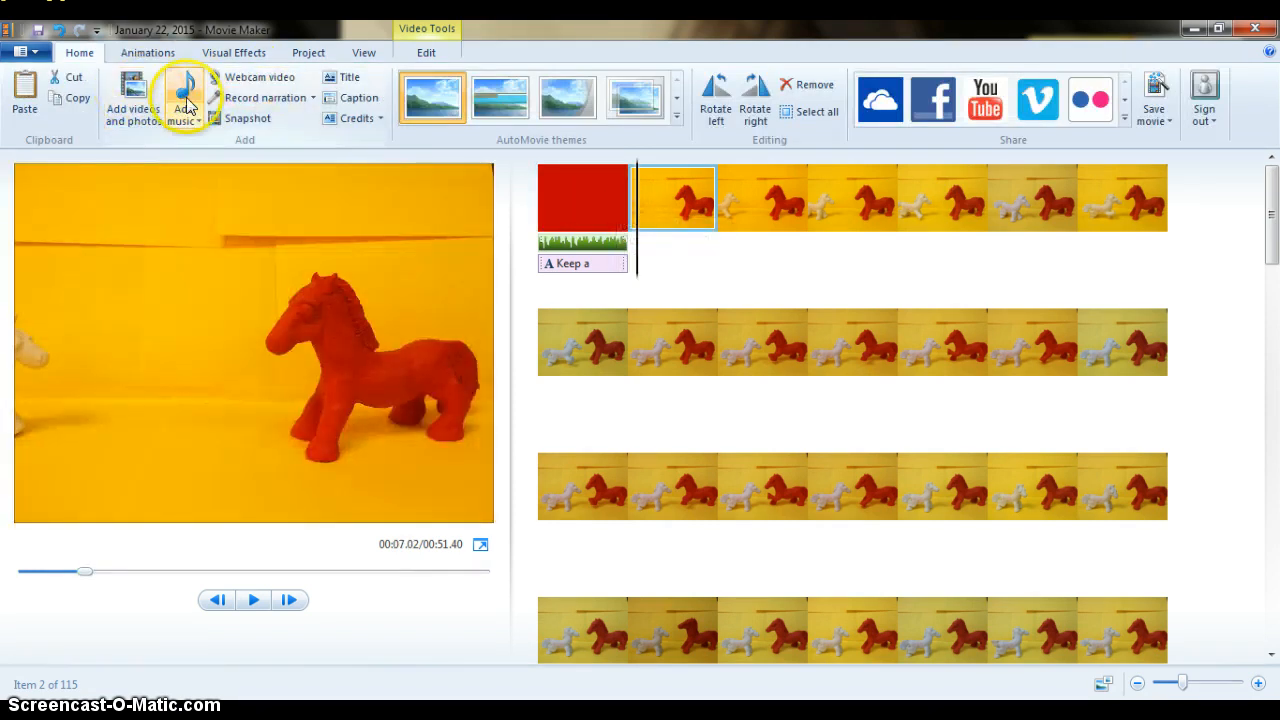
pyautogui.click(186, 116)
pyautogui.click(59, 246)
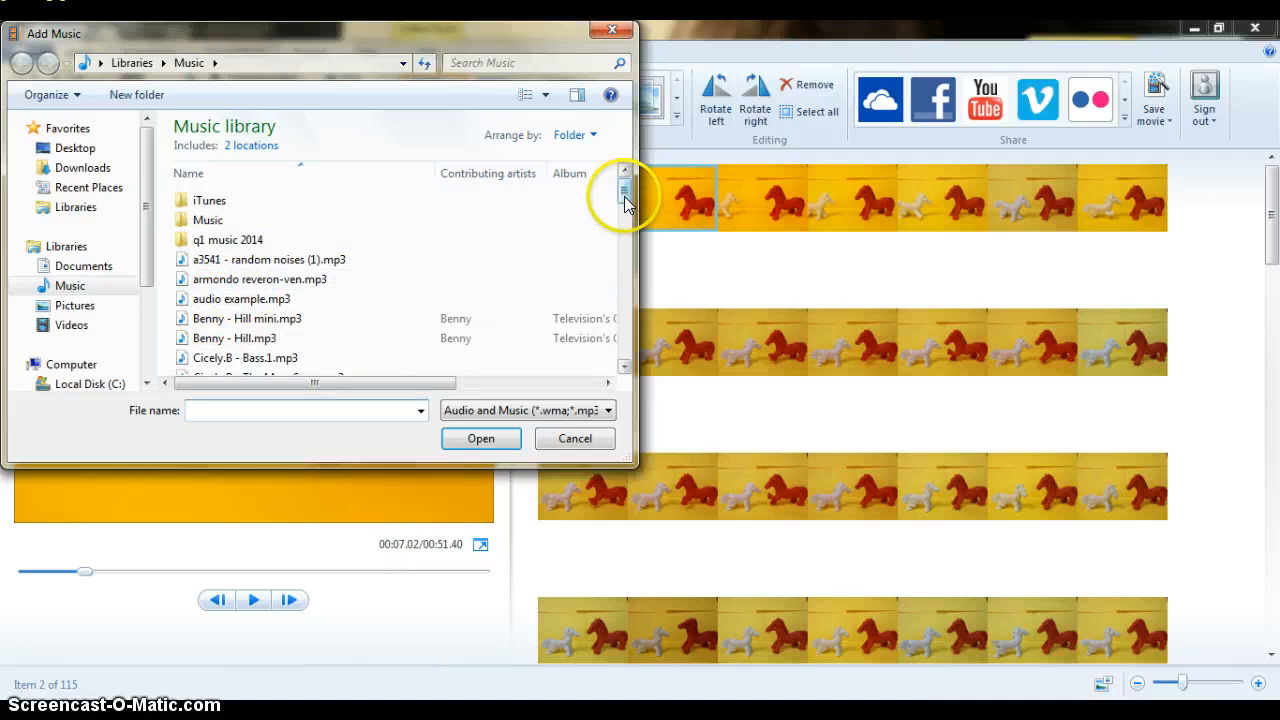
pyautogui.moveTo(623, 194); pyautogui.dragTo(621, 292)
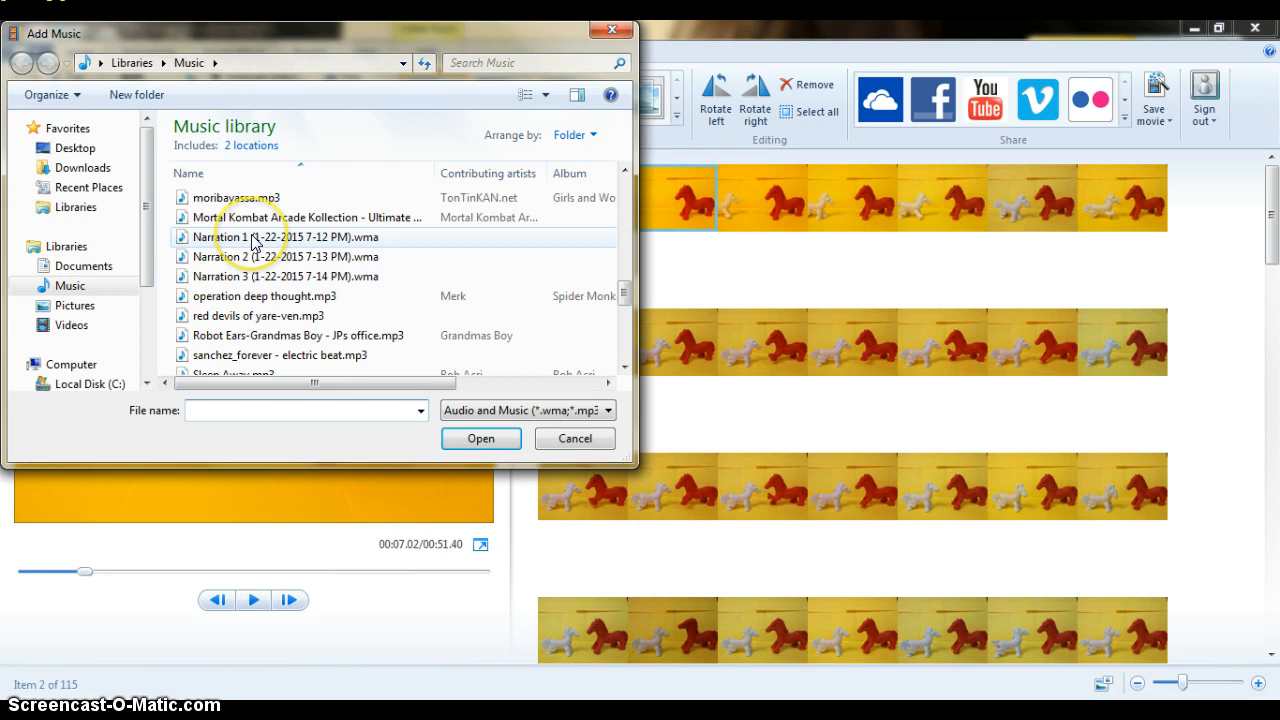
pyautogui.click(250, 240)
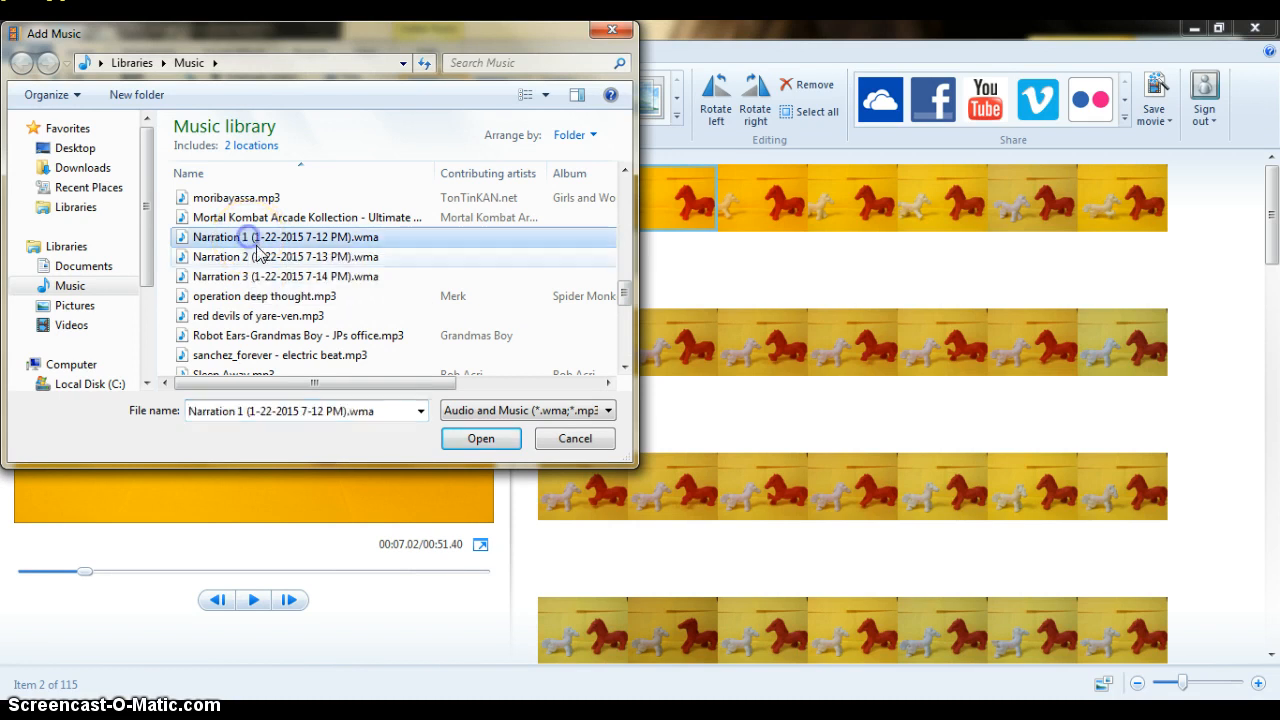
pyautogui.click(491, 439)
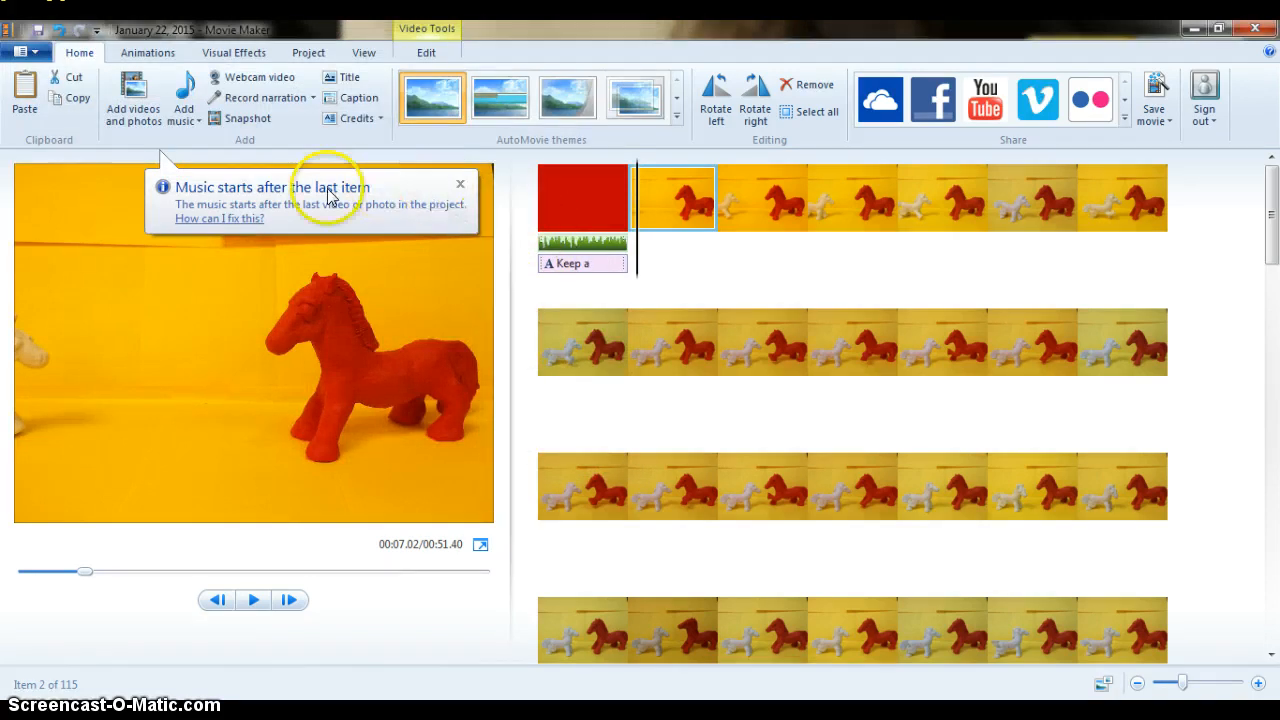
pyautogui.click(460, 184)
pyautogui.click(183, 117)
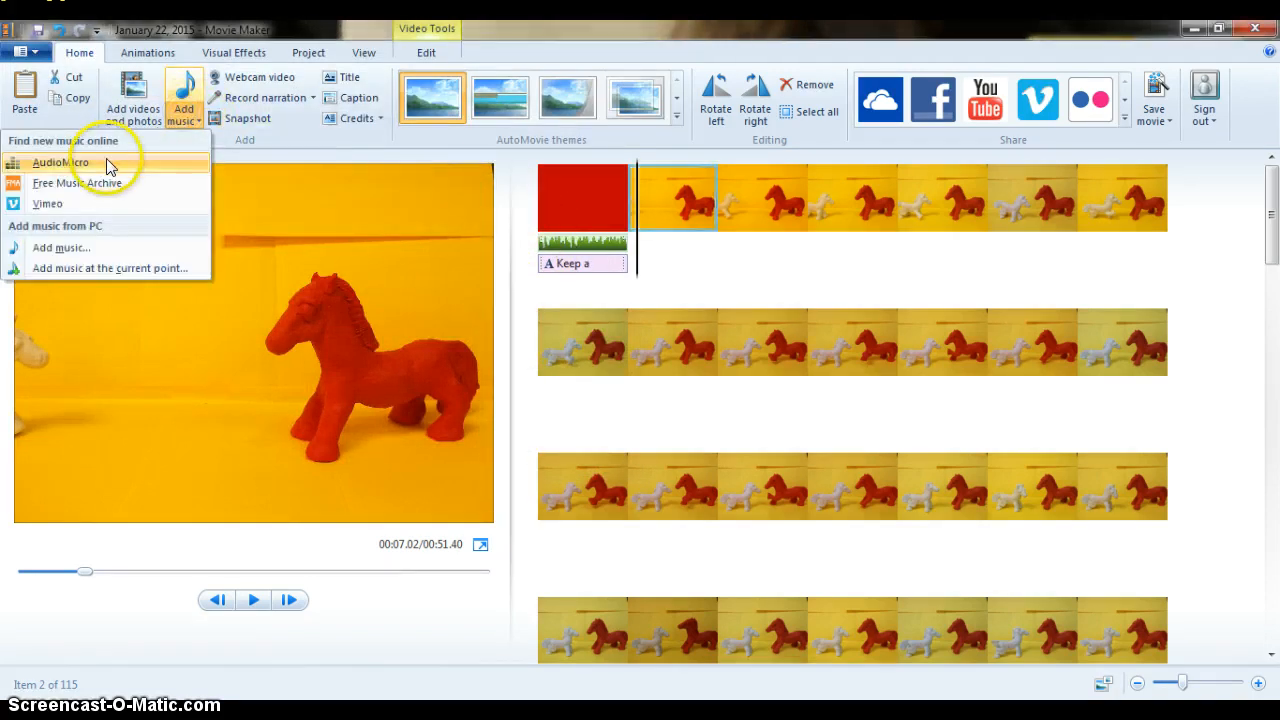
pyautogui.click(121, 270)
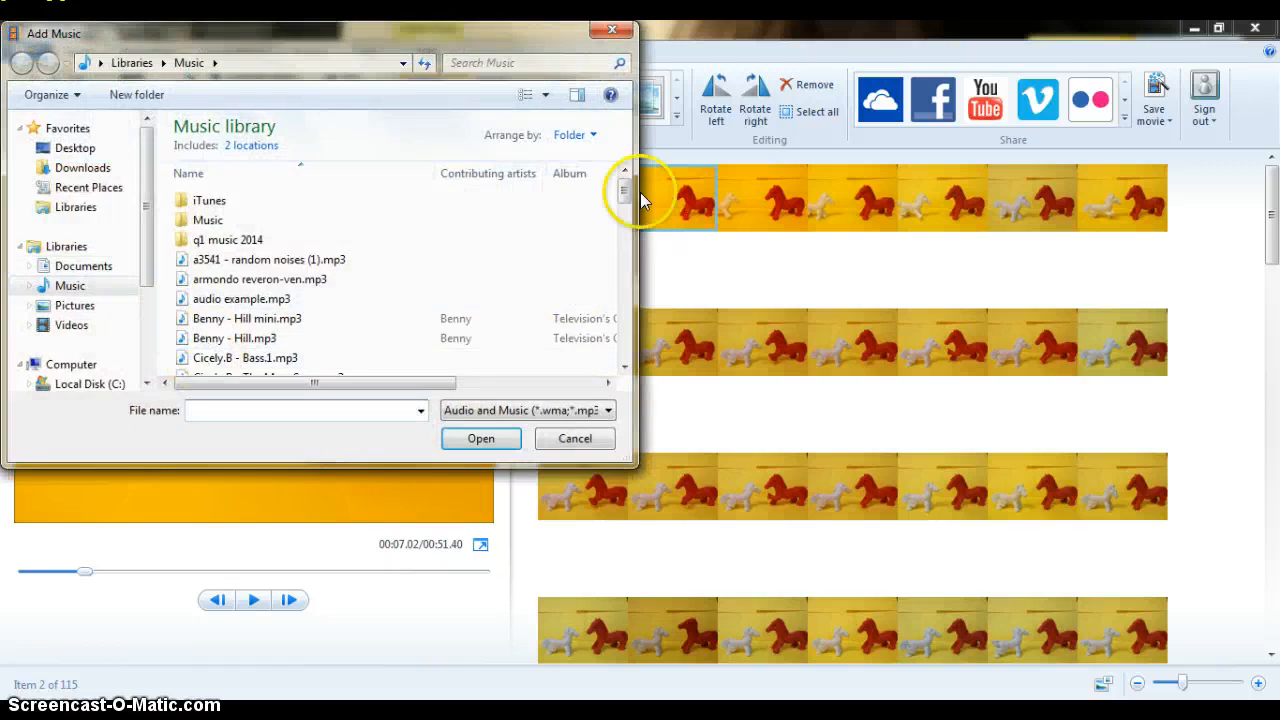
pyautogui.moveTo(628, 193); pyautogui.dragTo(622, 287)
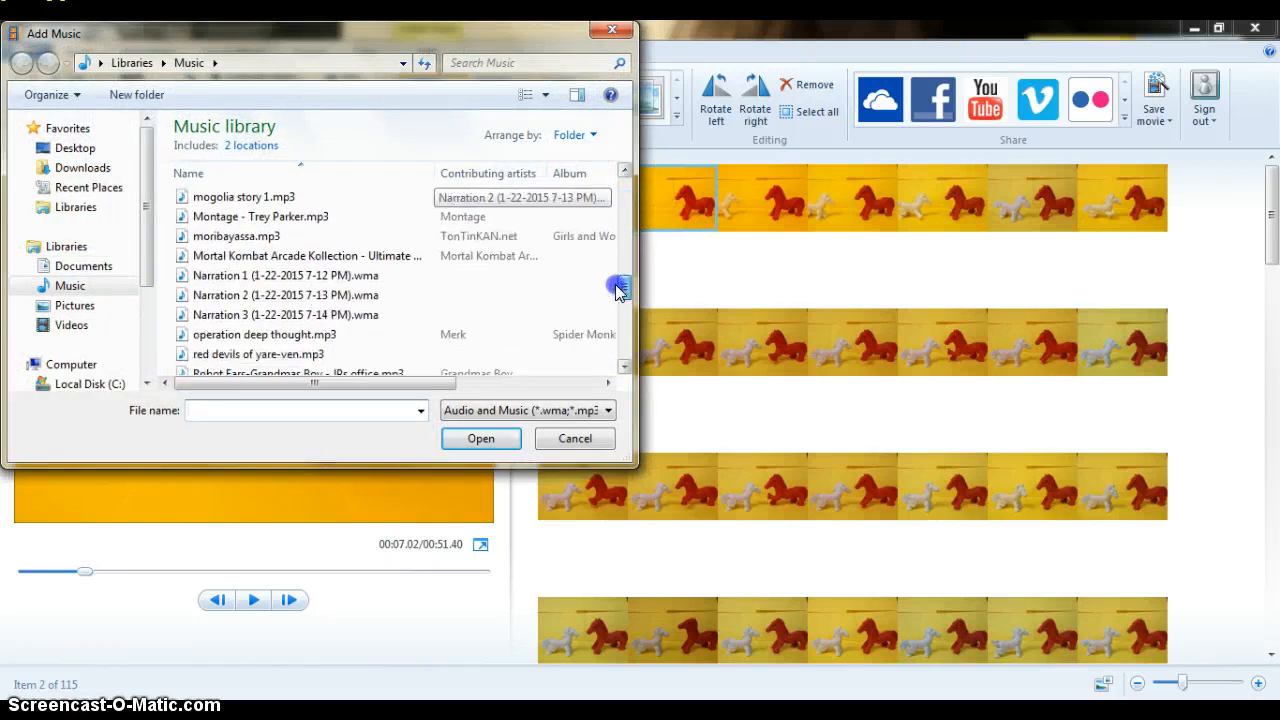
pyautogui.click(320, 268)
pyautogui.click(505, 438)
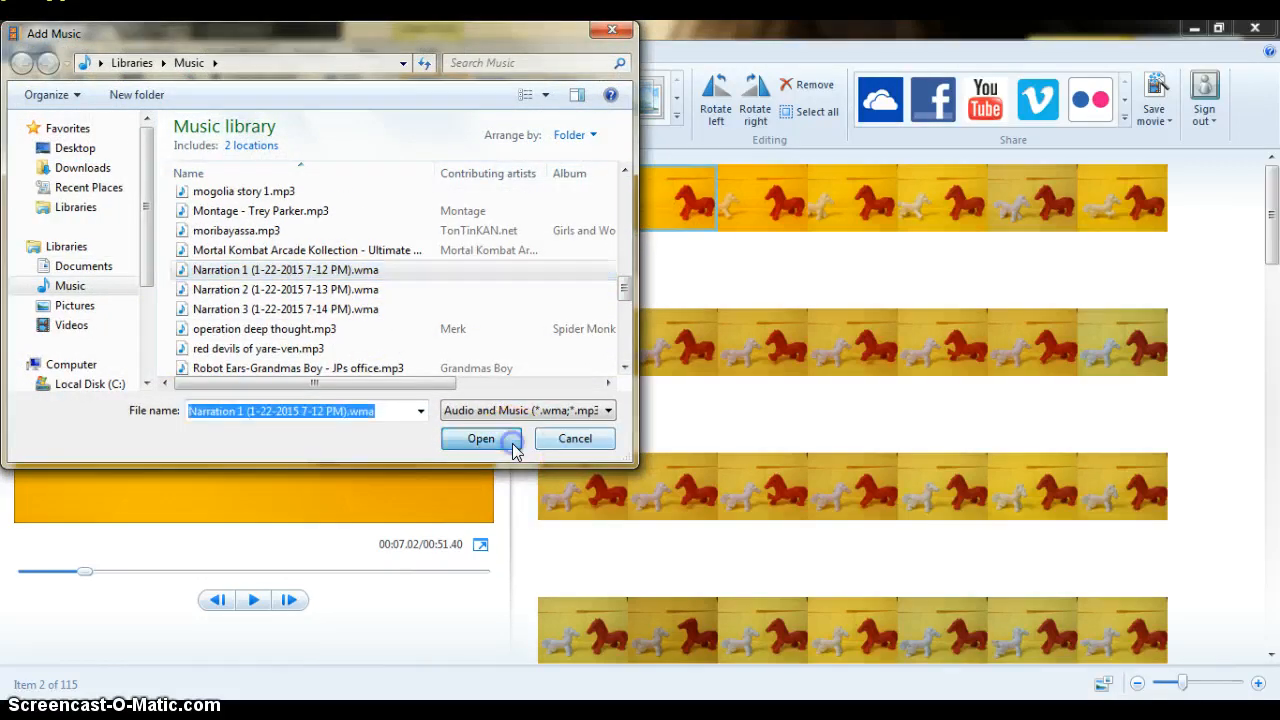
pyautogui.click(671, 249)
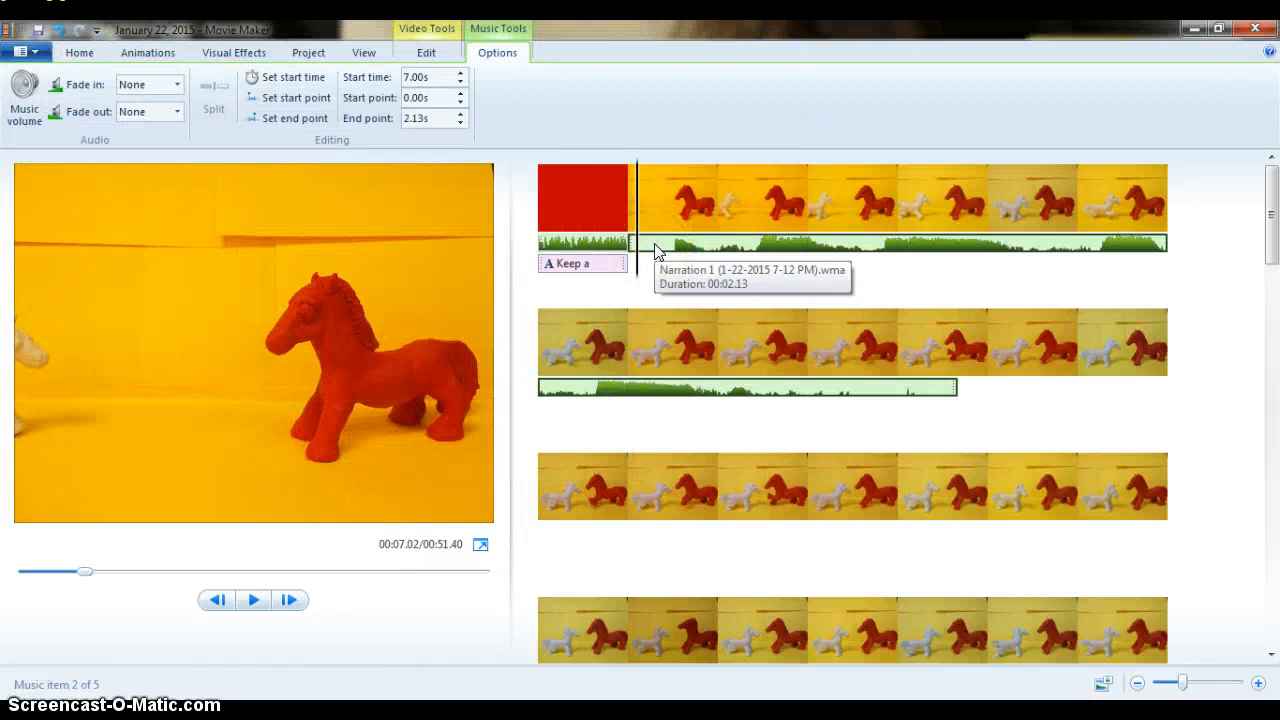
# Split the narration at 7.88 s and move its second part to start at 8.60 s
pyautogui.click(637, 261)
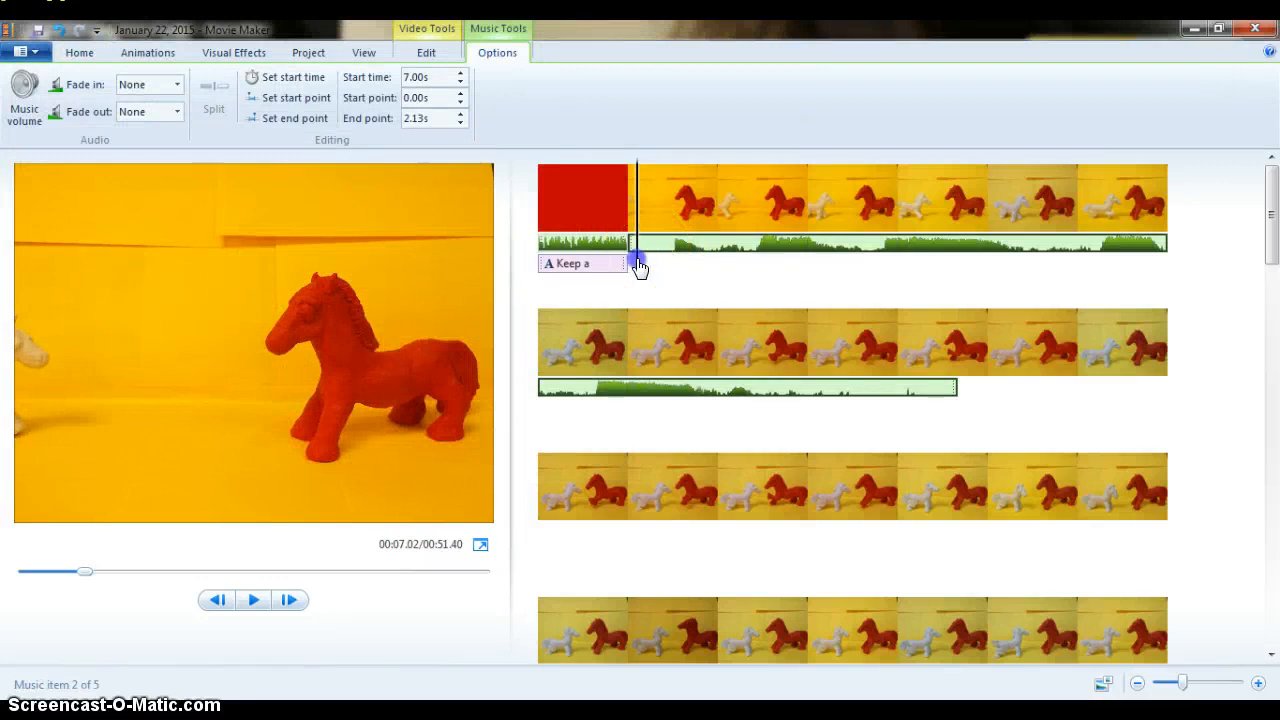
pyautogui.moveTo(675, 257); pyautogui.dragTo(1034, 263)
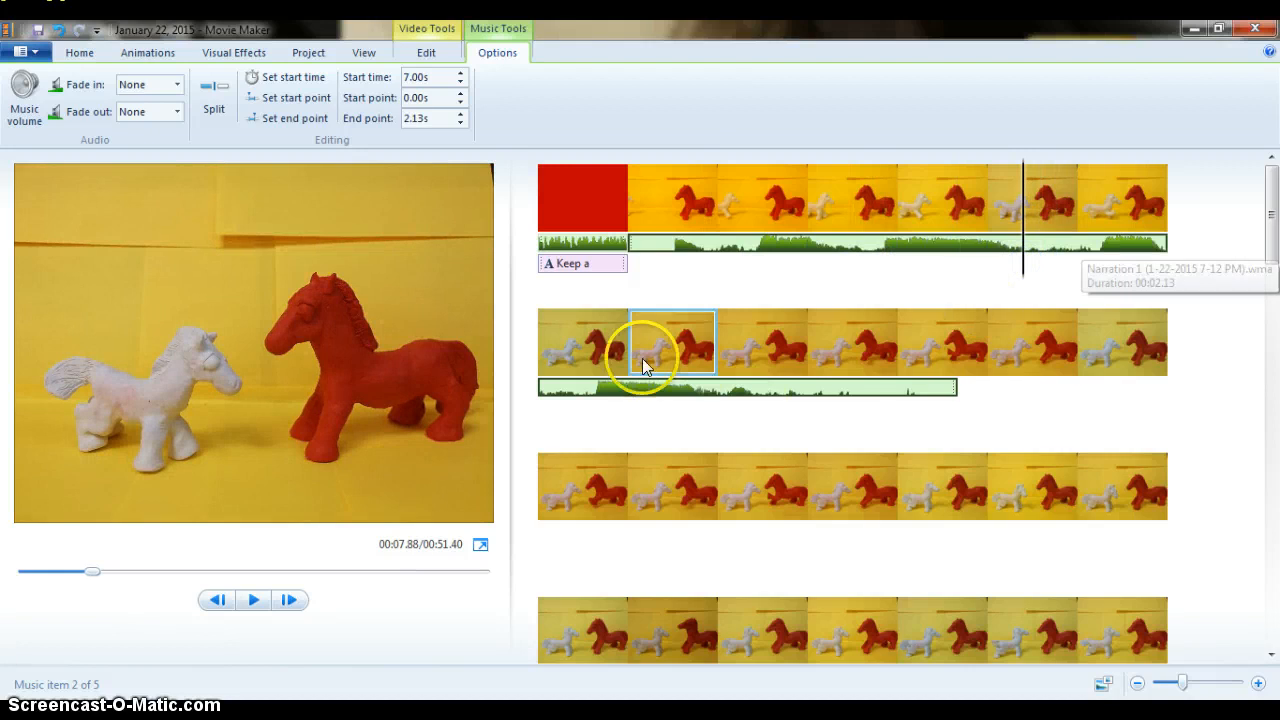
pyautogui.click(480, 50)
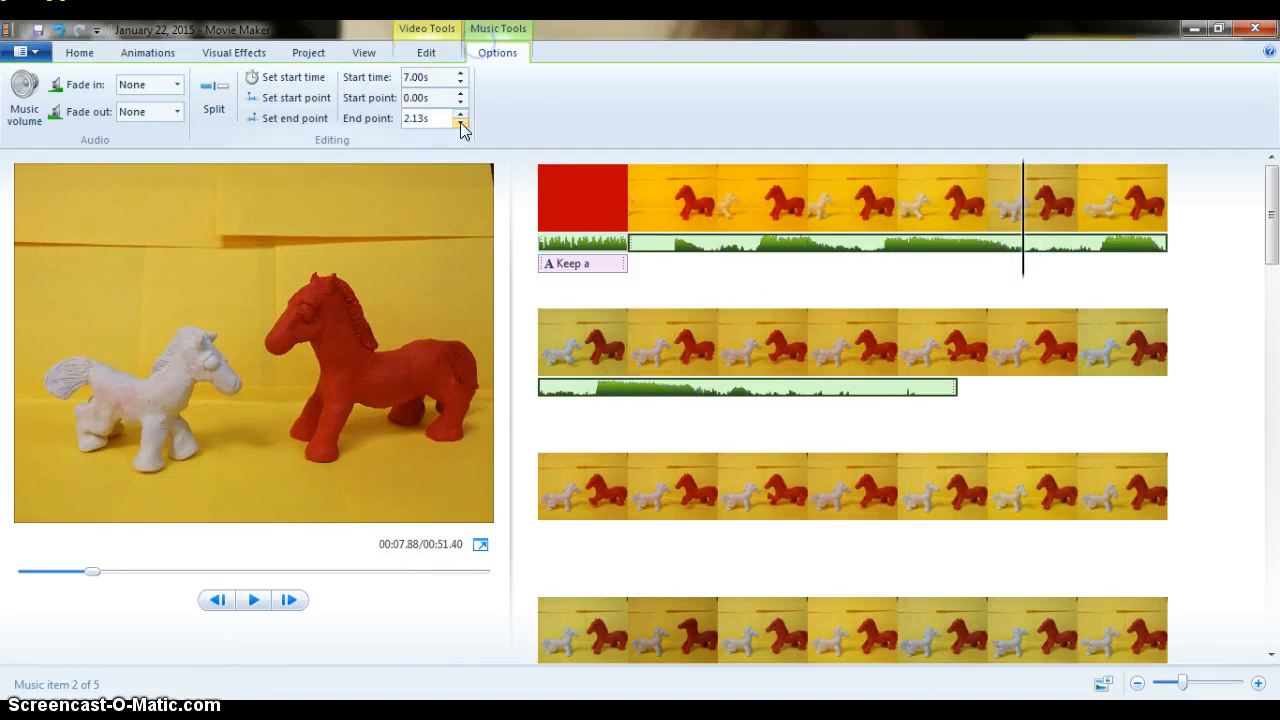
pyautogui.click(214, 90)
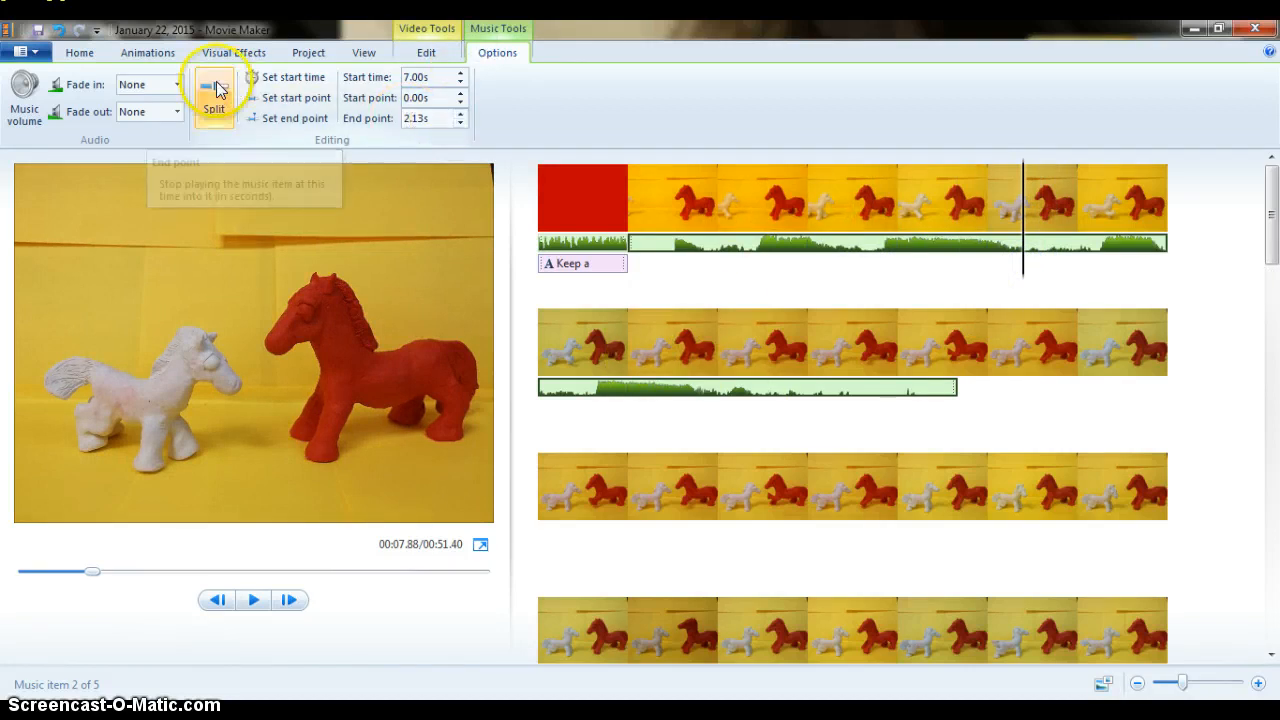
pyautogui.click(1043, 253)
pyautogui.moveTo(1043, 253)
pyautogui.mouseDown()
pyautogui.moveTo(1028, 297)
pyautogui.moveTo(769, 409)
pyautogui.moveTo(722, 412)
pyautogui.mouseUp()
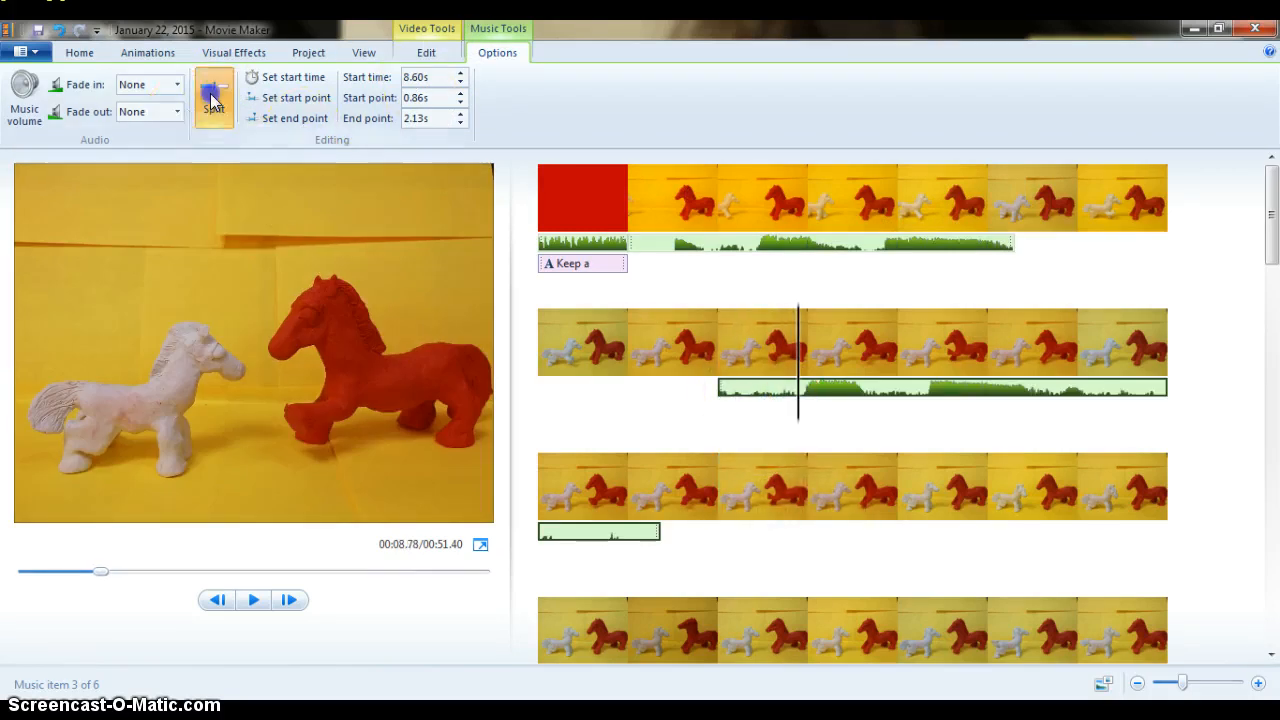
# Split the second narration part at 8.78 s, delete its short opening piece and move the remainder to start at 8.80 s
pyautogui.click(212, 92)
pyautogui.click(748, 398)
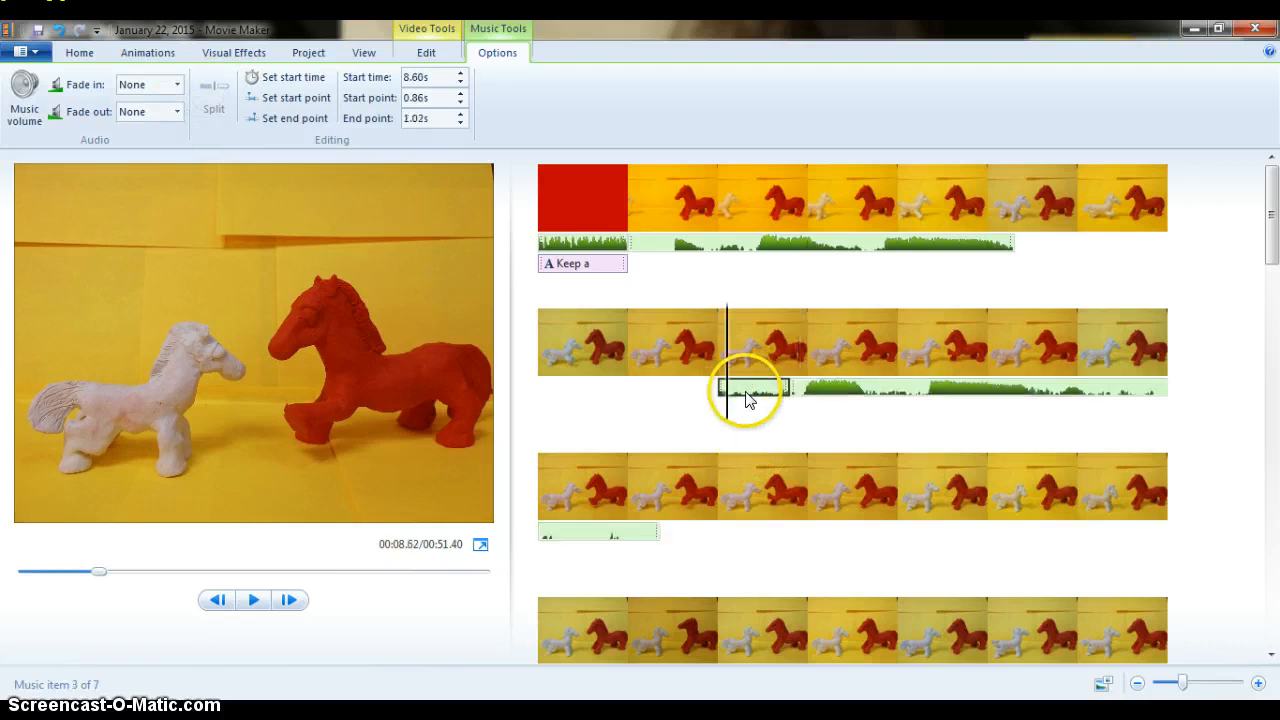
pyautogui.press('Delete')
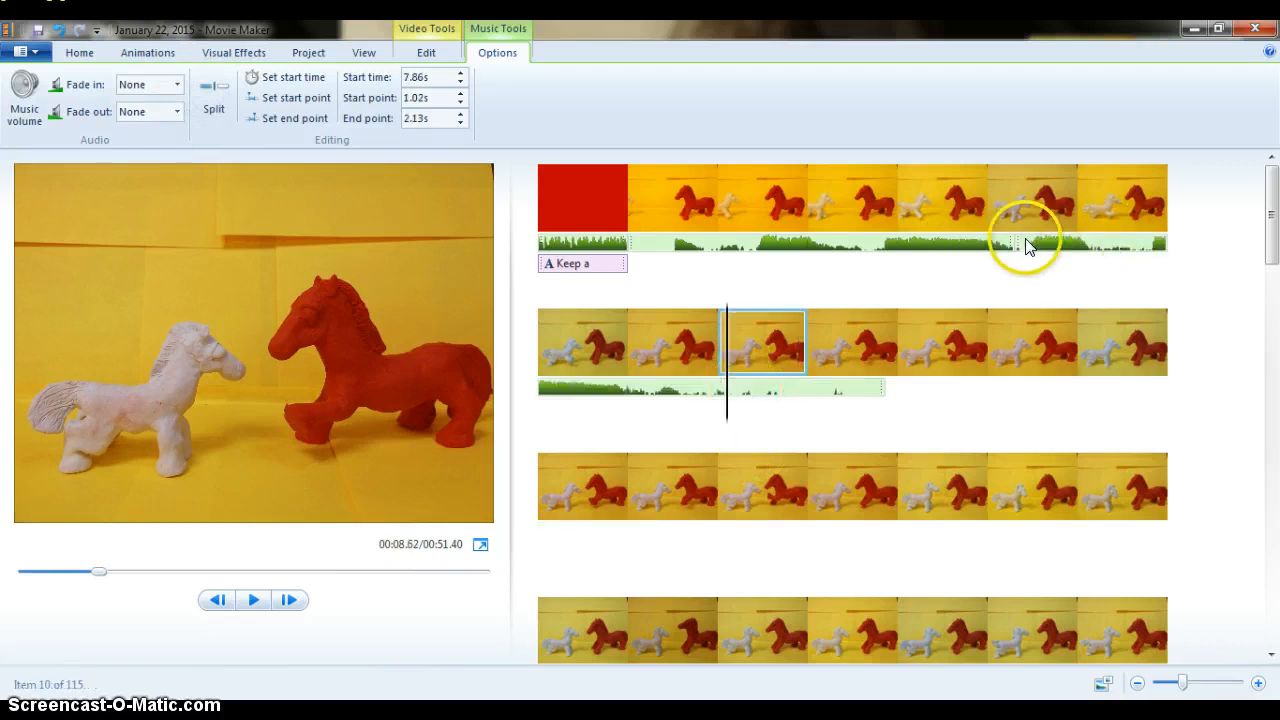
pyautogui.moveTo(1025, 245); pyautogui.dragTo(811, 368)
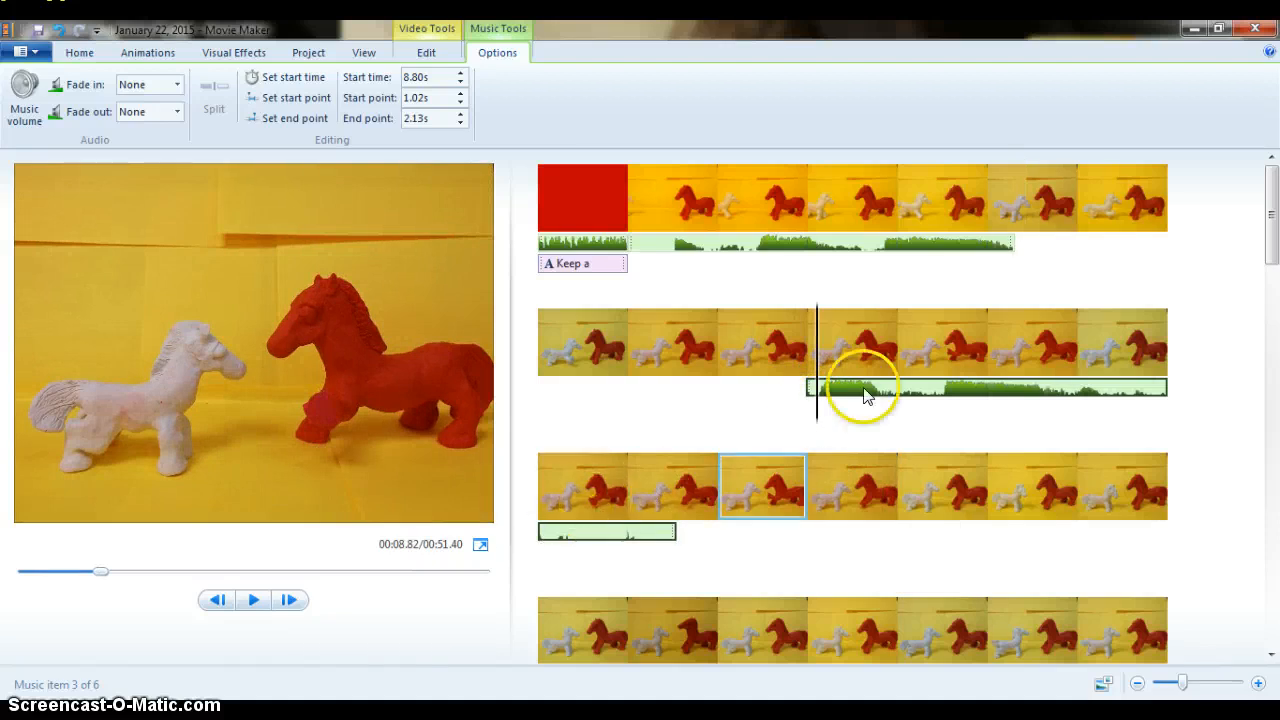
# Split the remaining narration at 9.48 s and delete the quiet piece at its end
pyautogui.moveTo(817, 398); pyautogui.dragTo(1107, 405)
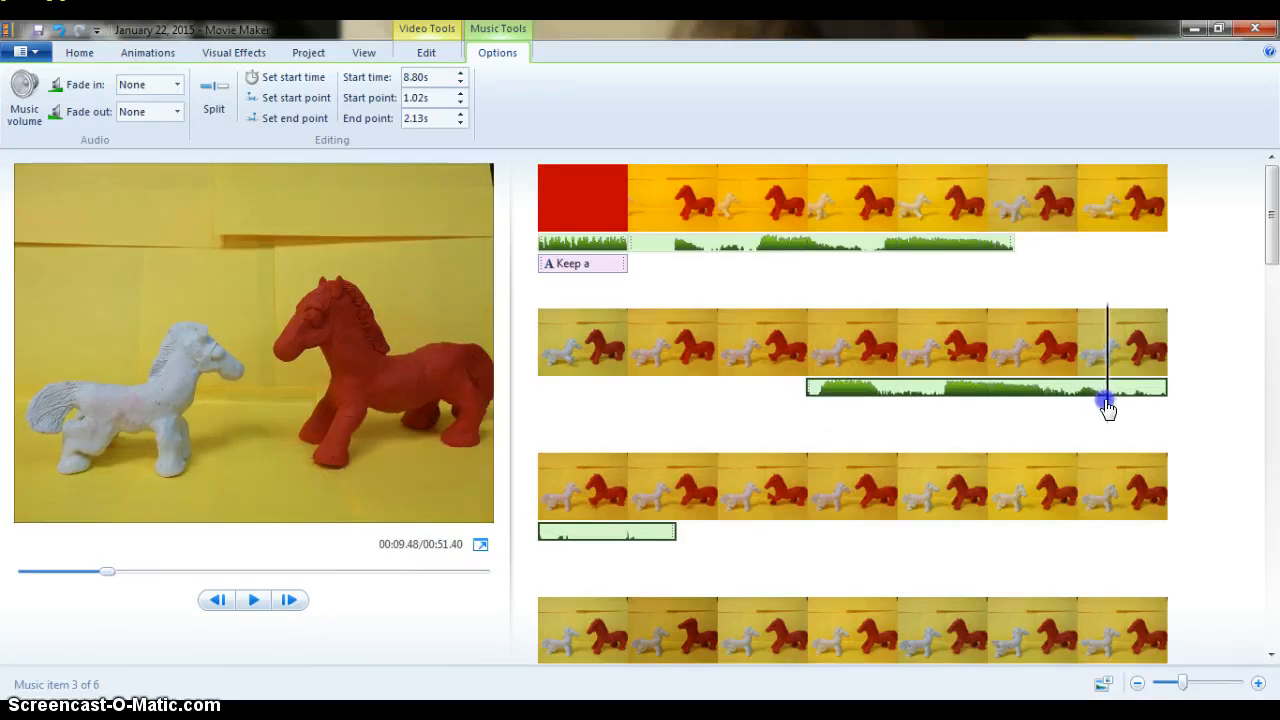
pyautogui.click(215, 96)
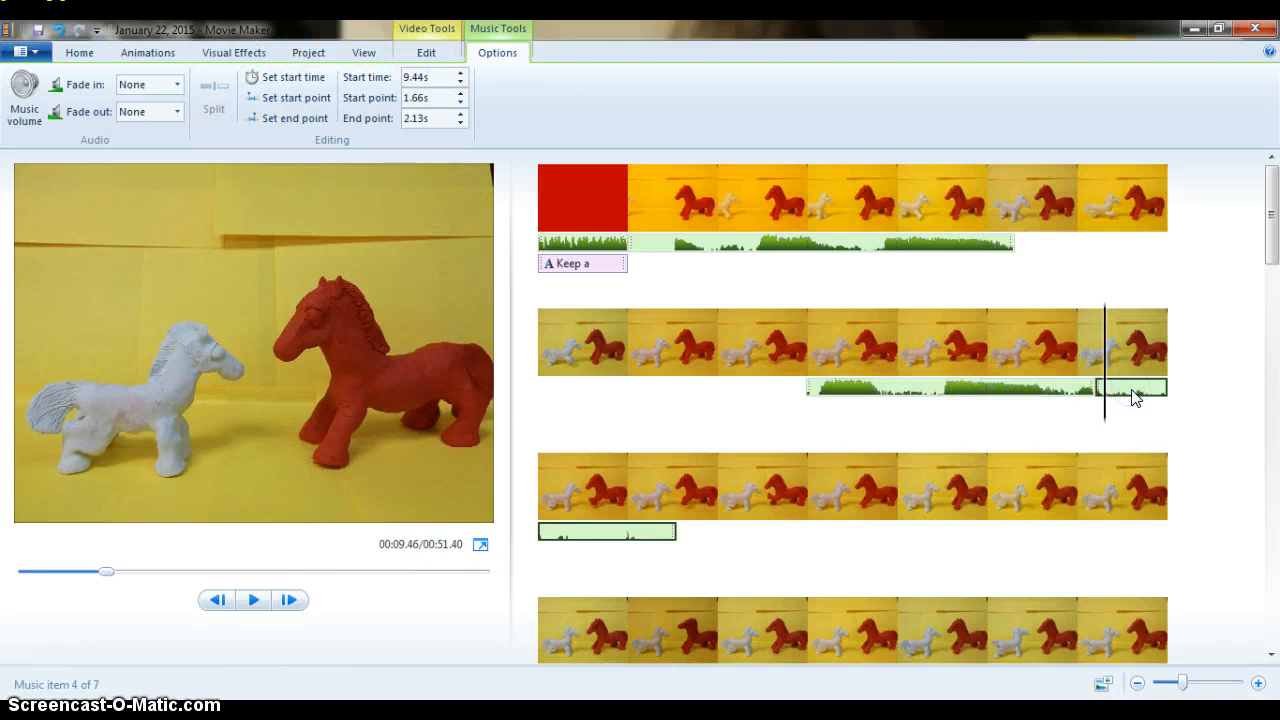
pyautogui.press('Delete')
pyautogui.moveTo(1271, 212); pyautogui.dragTo(1273, 390)
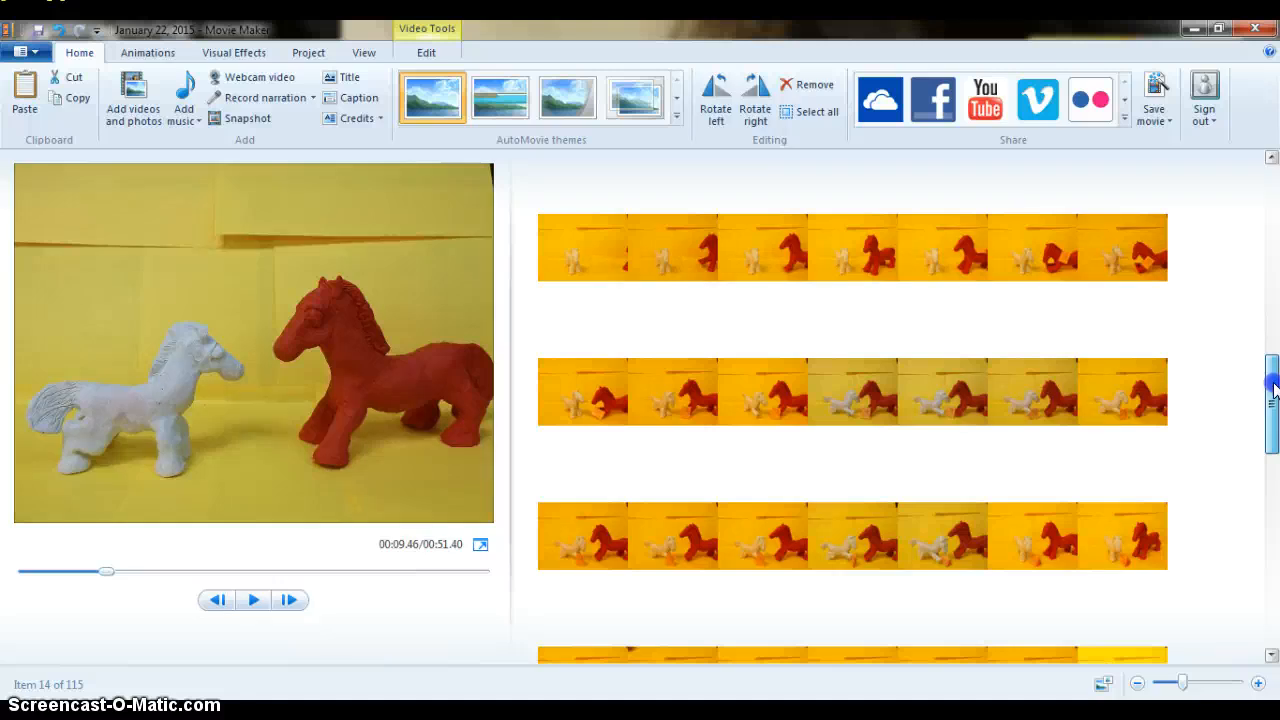
pyautogui.moveTo(1273, 390); pyautogui.dragTo(1266, 360)
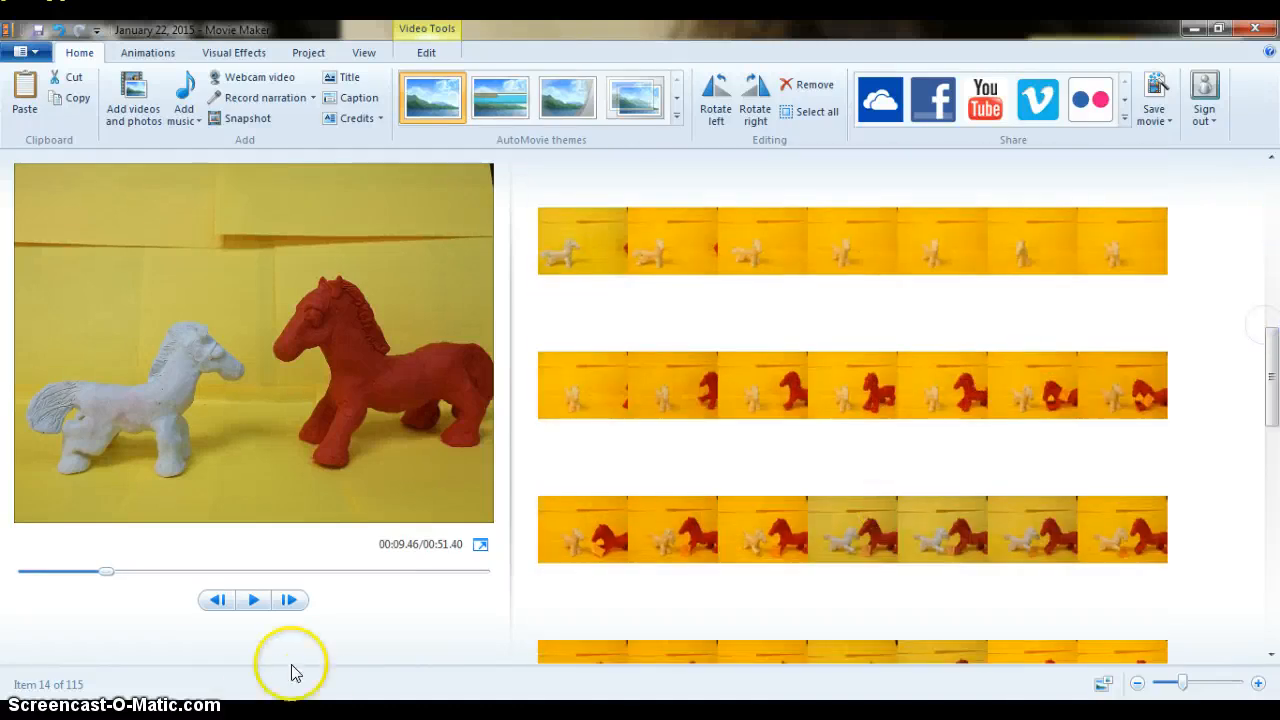